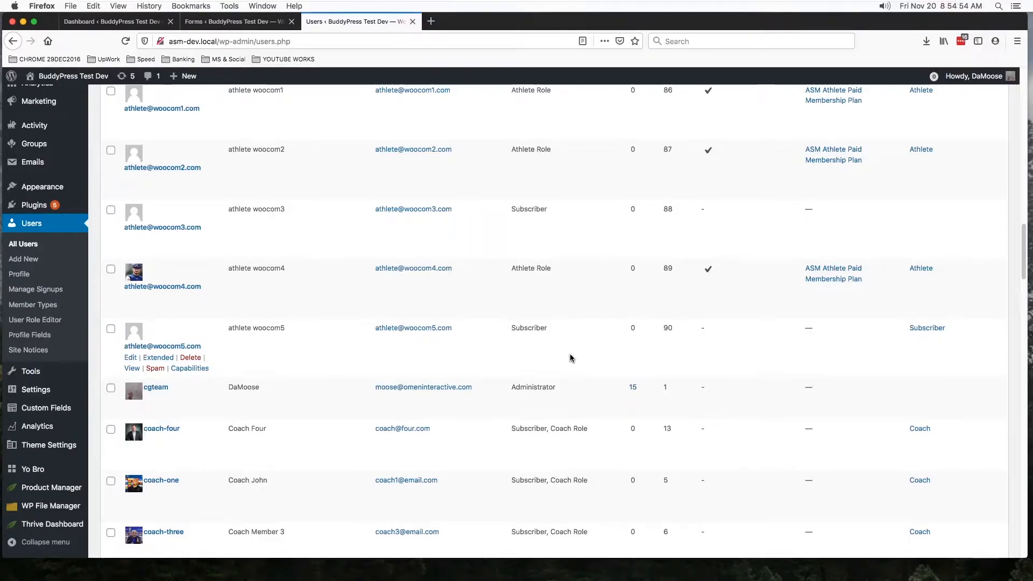
# - Copy the e-mail address of the last woocom athlete in the Users list
pyautogui.scroll(20, 571, 358)
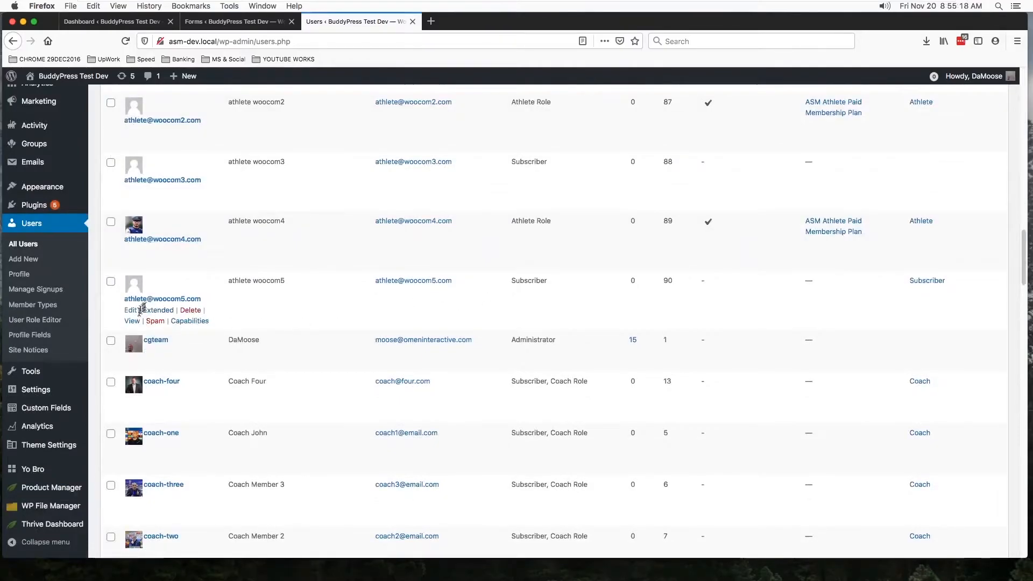
pyautogui.moveTo(452, 283); pyautogui.dragTo(376, 288)
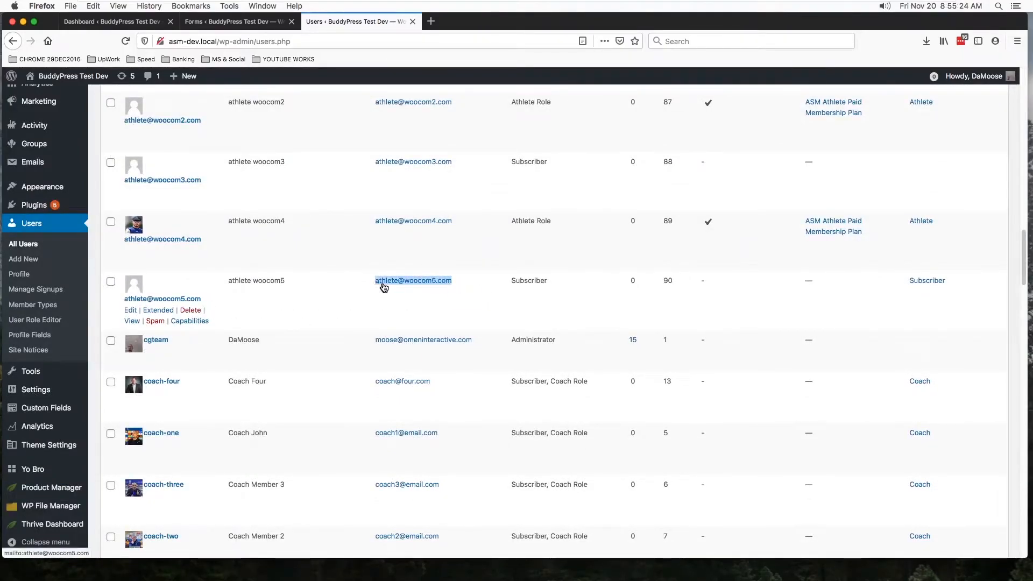
pyautogui.rightClick(384, 283)
pyautogui.click(399, 297)
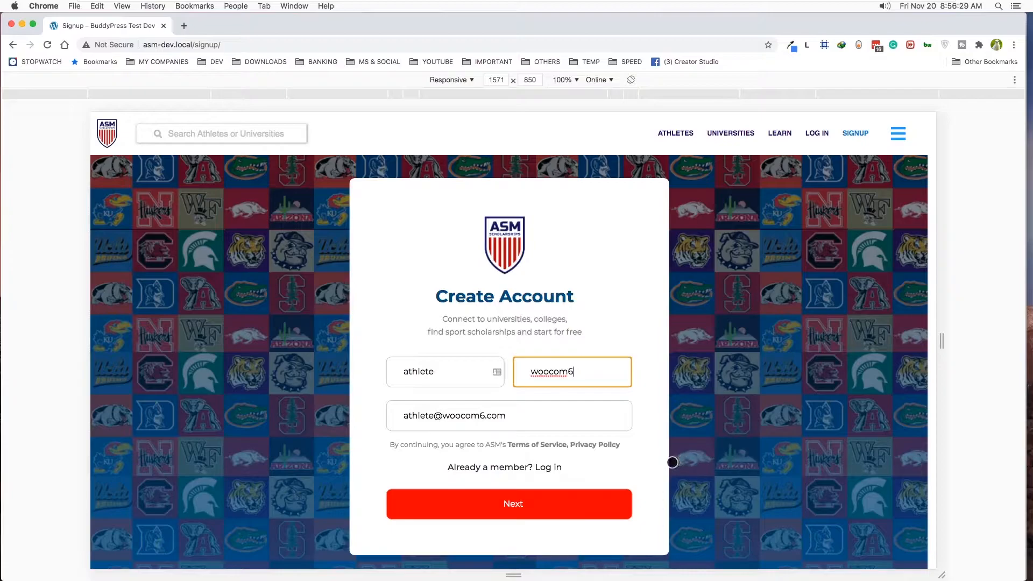
# - On the signup page in Chrome, proceed past Create Account, identify as Athlete and continue to General Info
pyautogui.click(550, 505)
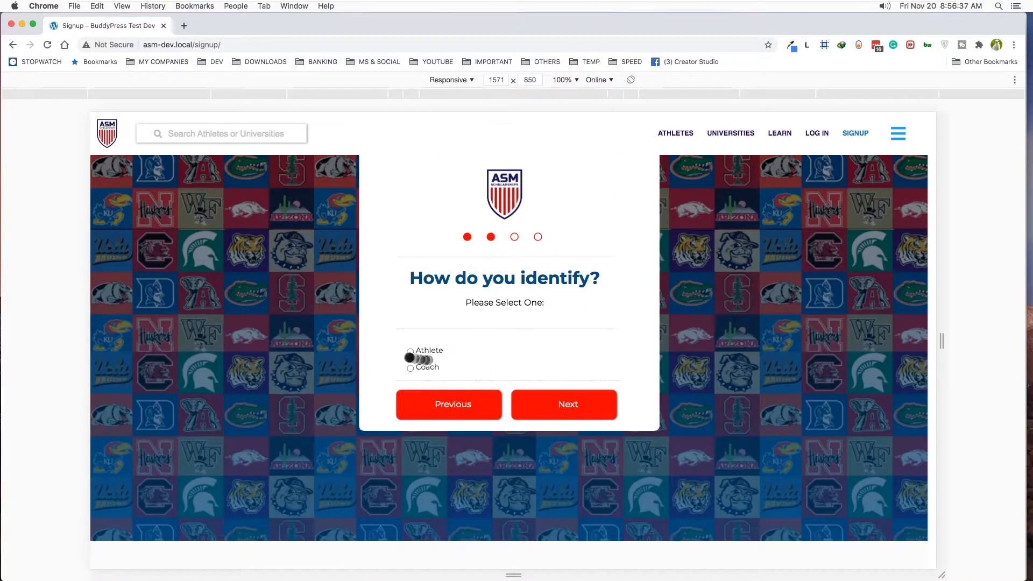
pyautogui.click(410, 352)
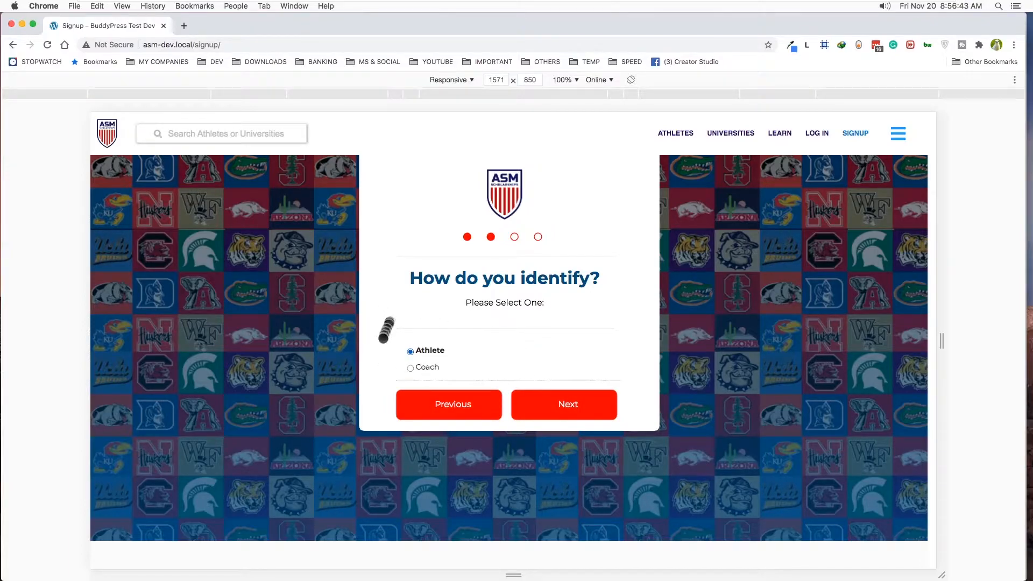
pyautogui.click(575, 406)
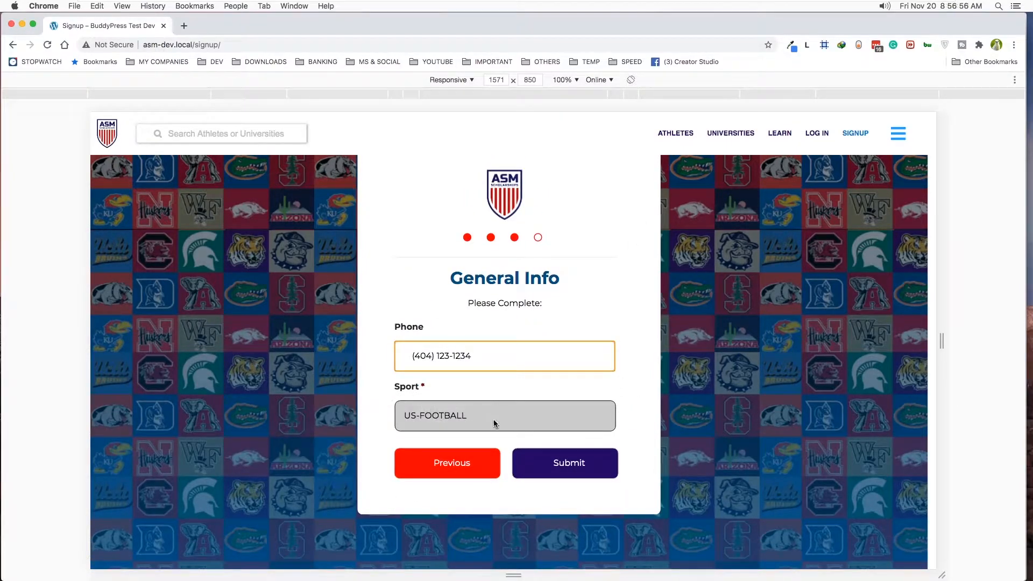
# - Submit the registration with BASEBALL as the sport, and refresh the Users list in Firefox
pyautogui.click(493, 423)
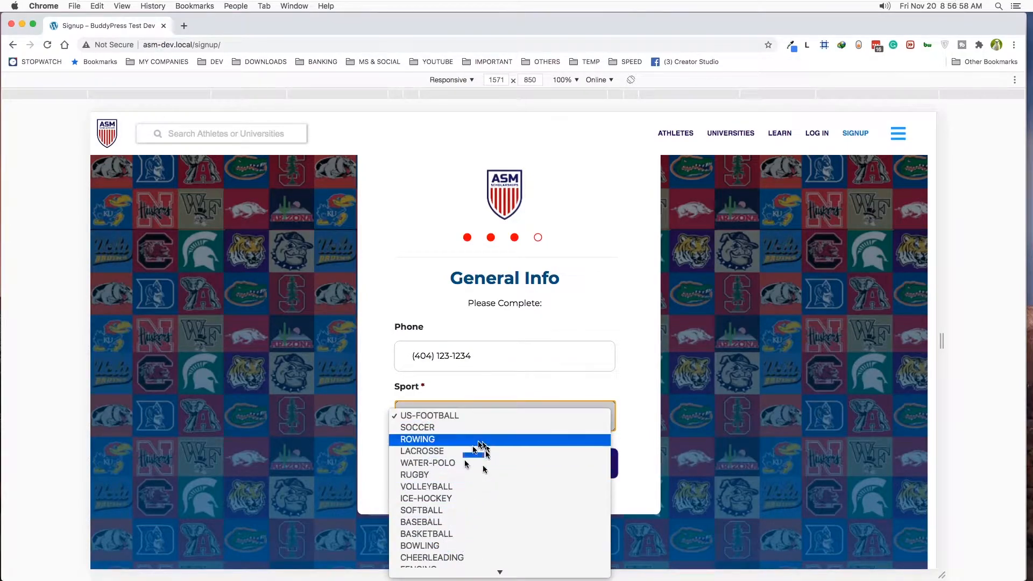
pyautogui.click(440, 523)
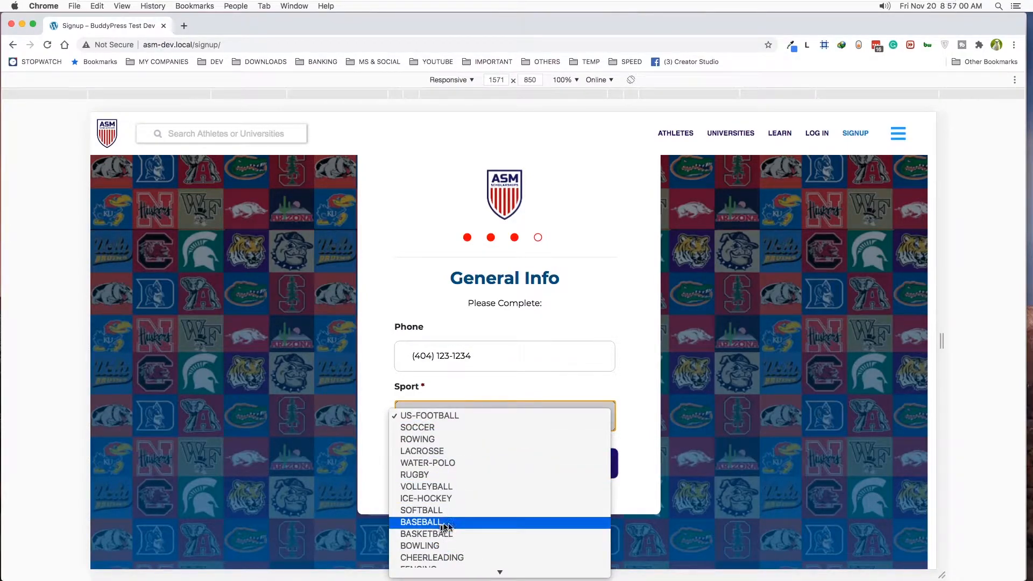
pyautogui.click(587, 469)
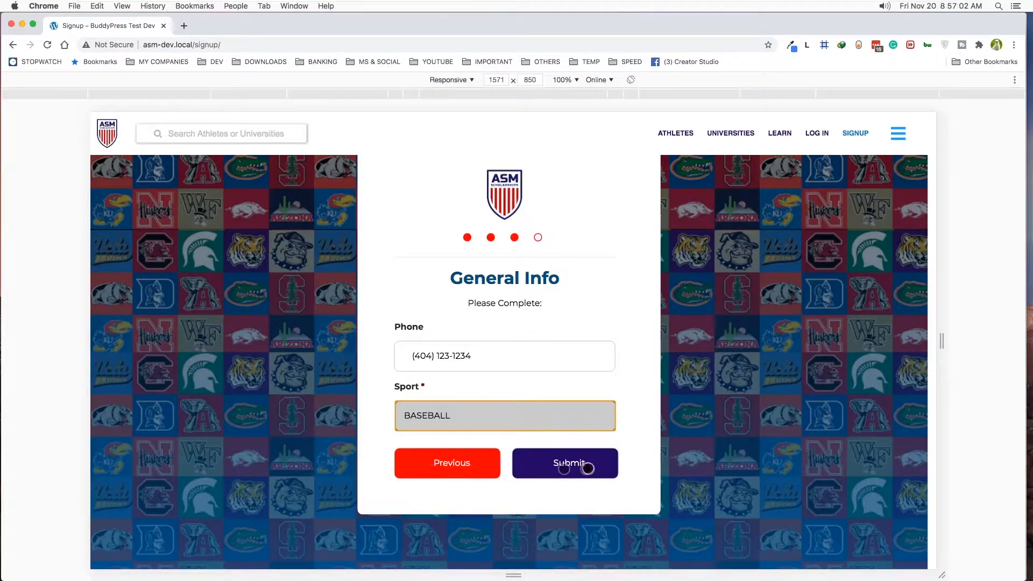
pyautogui.click(573, 468)
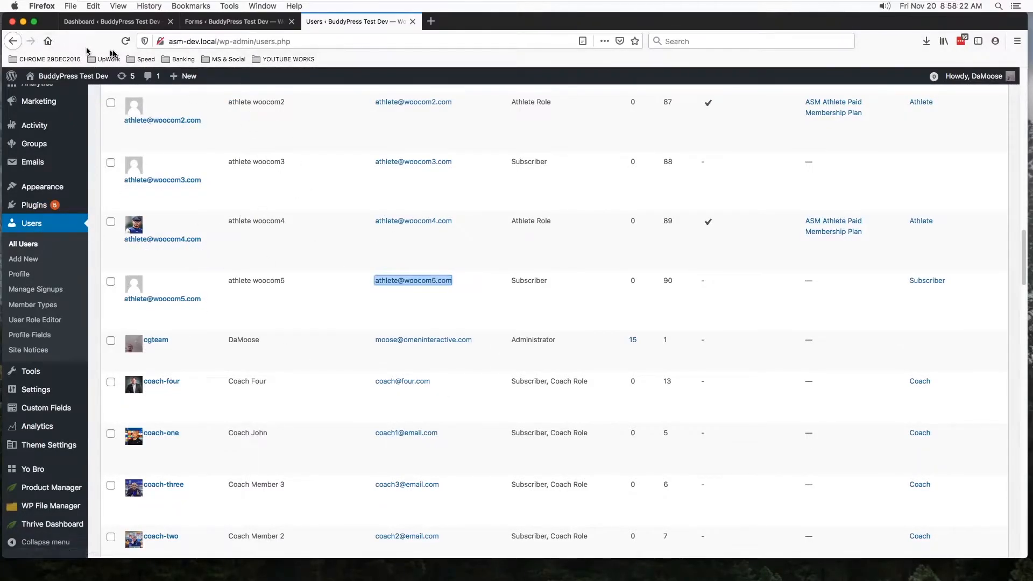
pyautogui.click(125, 42)
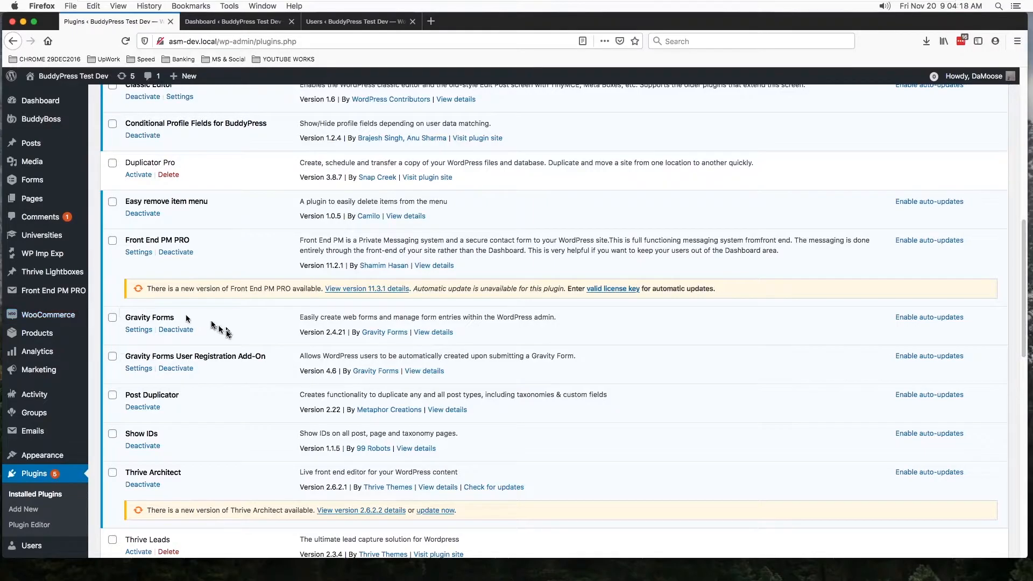
# - From the dashboard's Forms list, open the Register form's Form Settings in a new browser tab
pyautogui.click(232, 22)
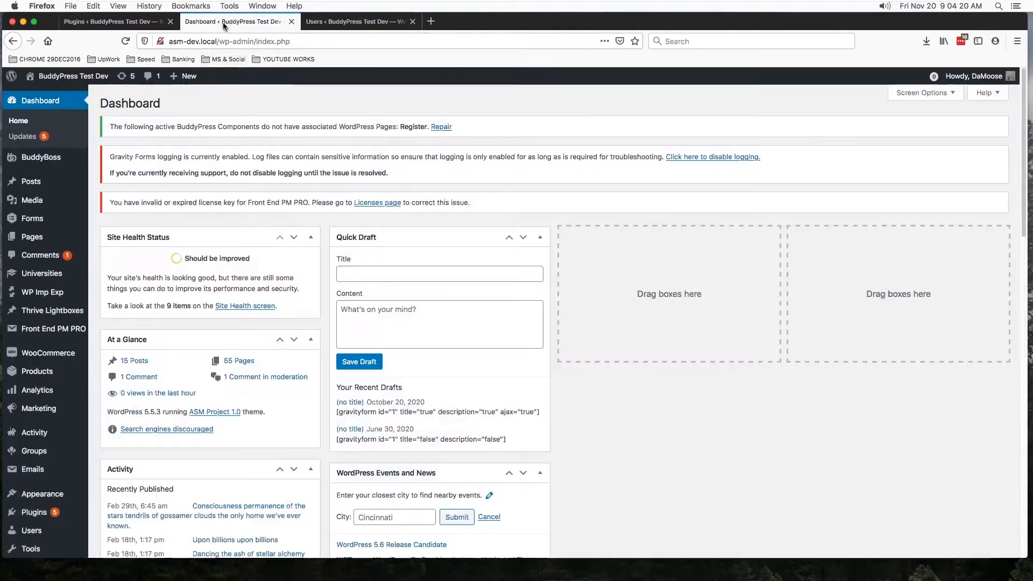
pyautogui.click(31, 223)
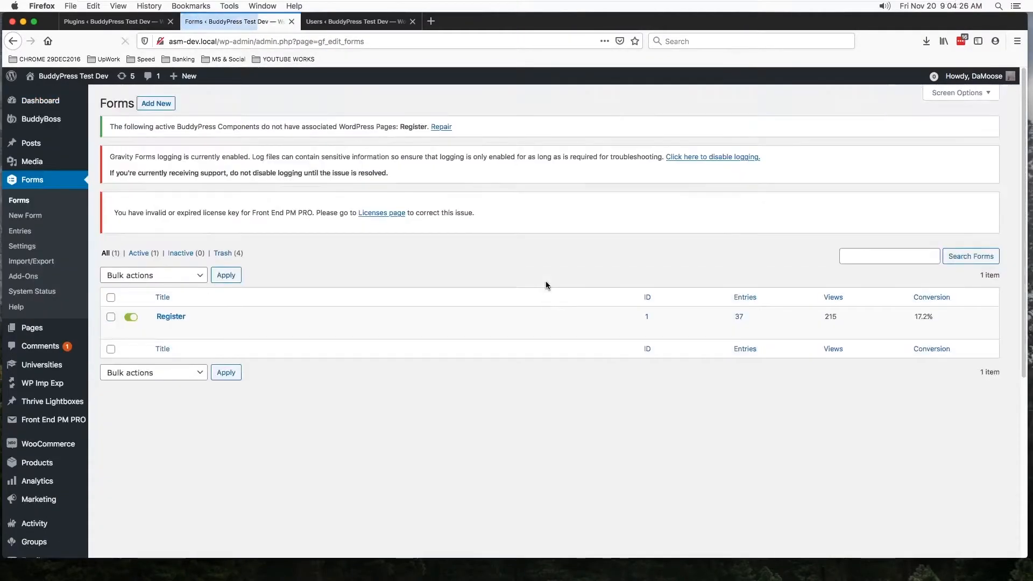
pyautogui.moveTo(175, 329)
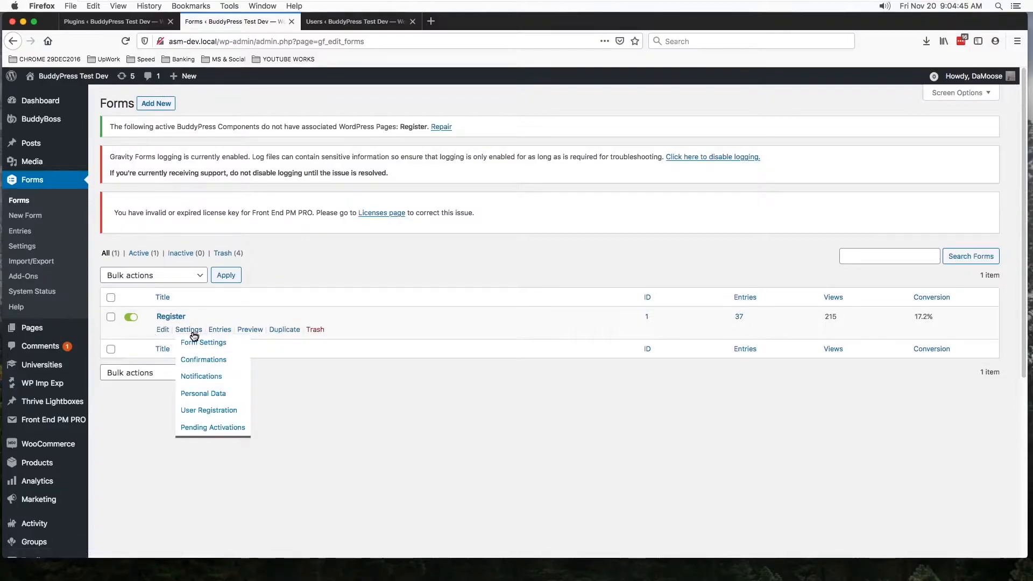
pyautogui.rightClick(189, 345)
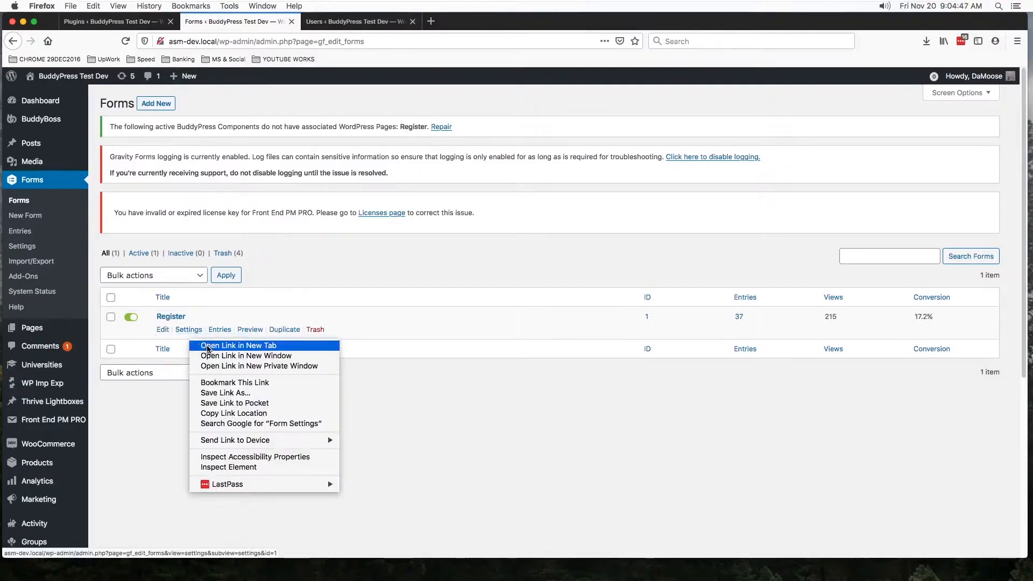
pyautogui.click(210, 346)
pyautogui.click(355, 21)
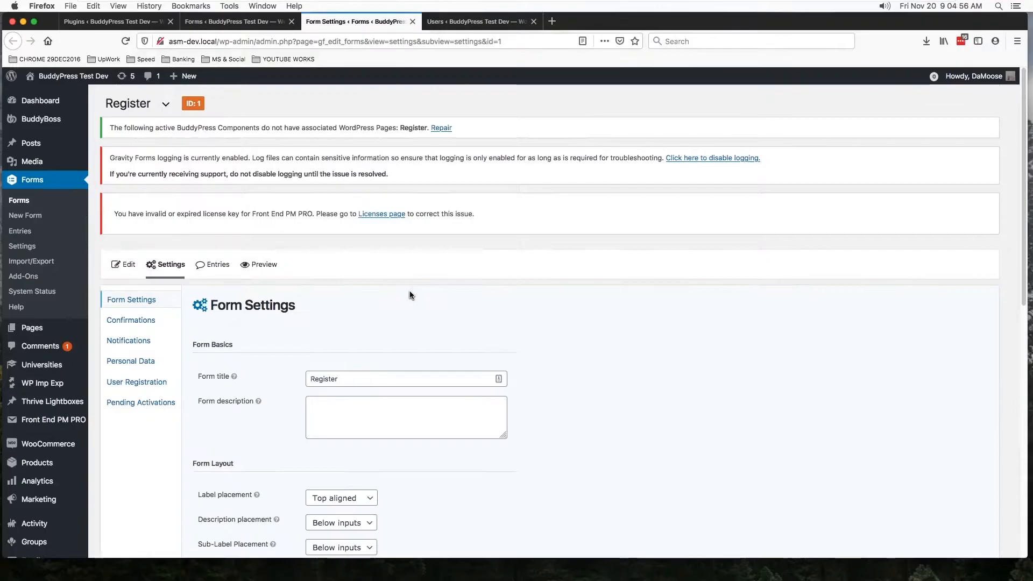
# - Review the Register form's basics, layout, button, restriction and option settings, and open its Confirmations
pyautogui.scroll(-3, 410, 294)
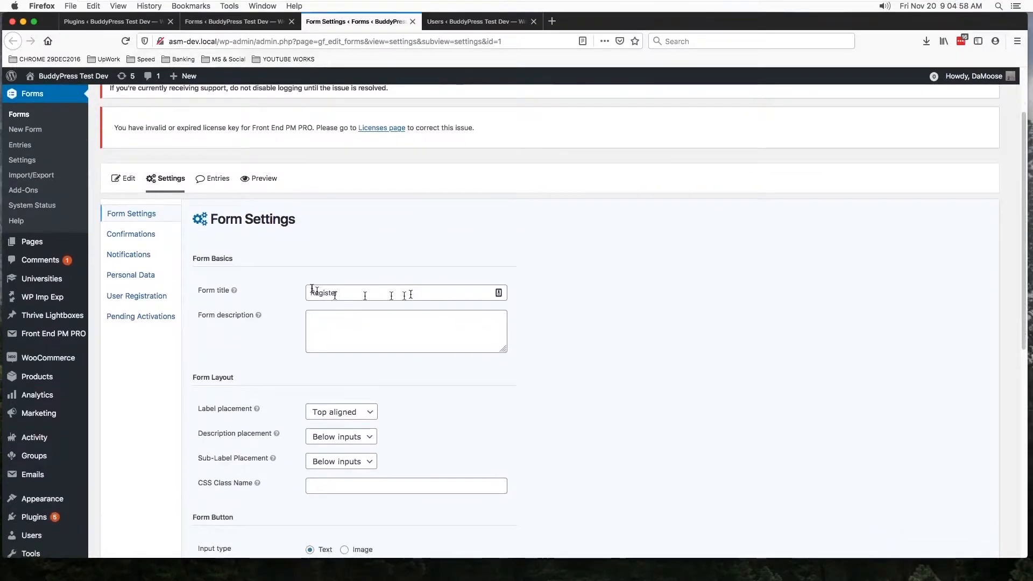
pyautogui.scroll(-5, 646, 260)
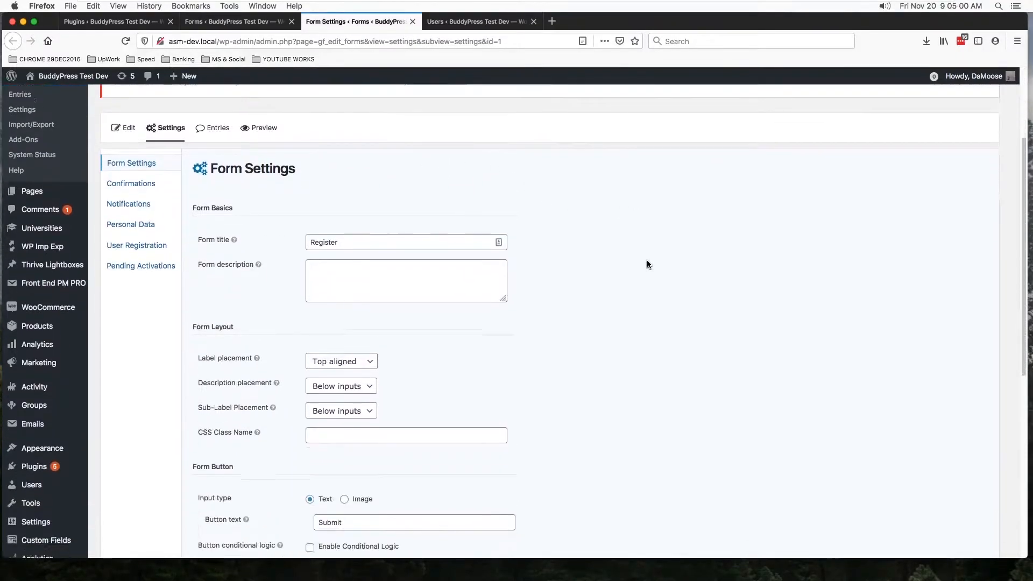
pyautogui.scroll(-8, 647, 260)
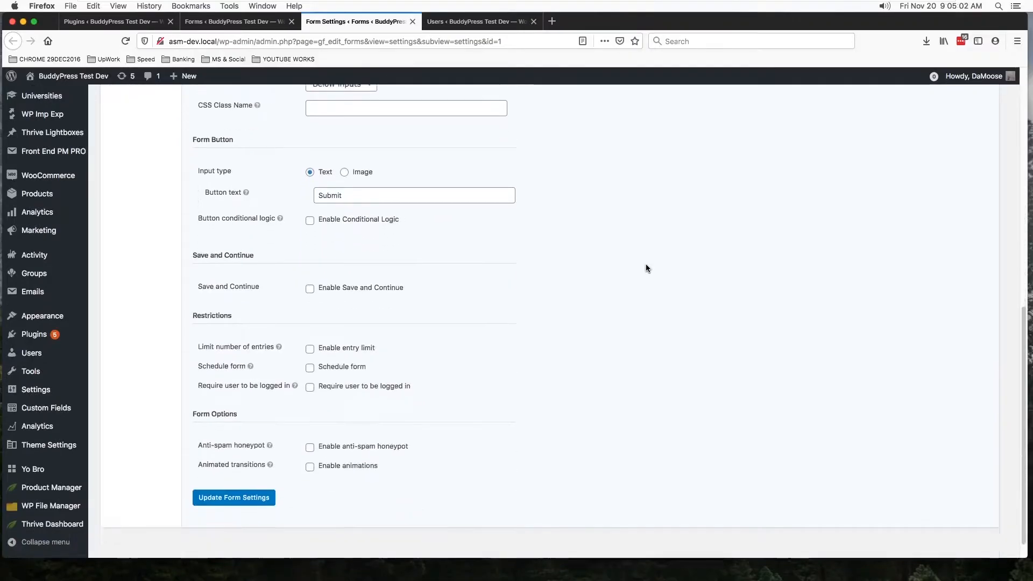
pyautogui.scroll(11, 645, 266)
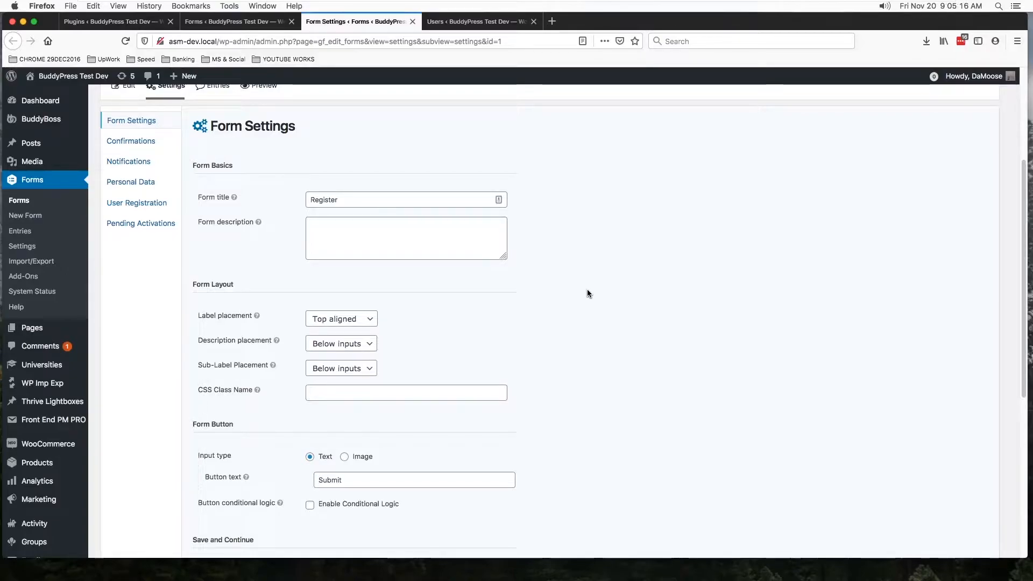
pyautogui.scroll(1, 587, 293)
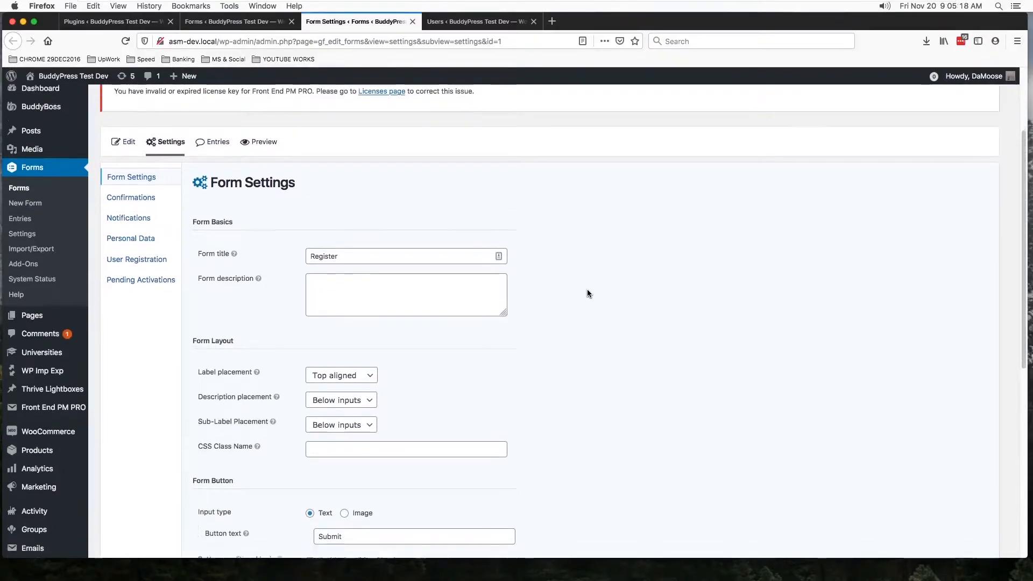
pyautogui.scroll(-5, 587, 293)
pyautogui.scroll(3, 587, 293)
pyautogui.scroll(4, 586, 293)
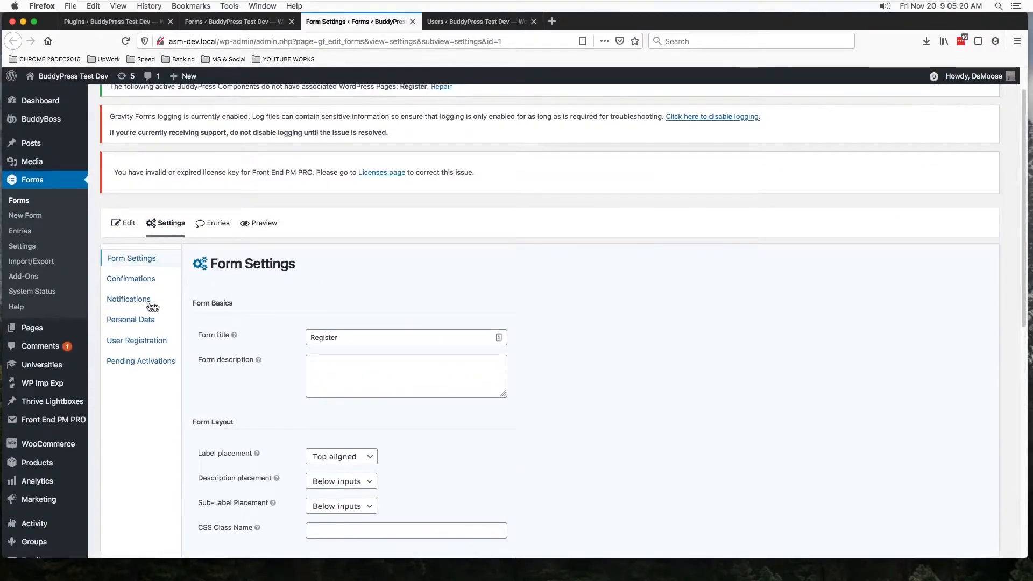
pyautogui.click(129, 279)
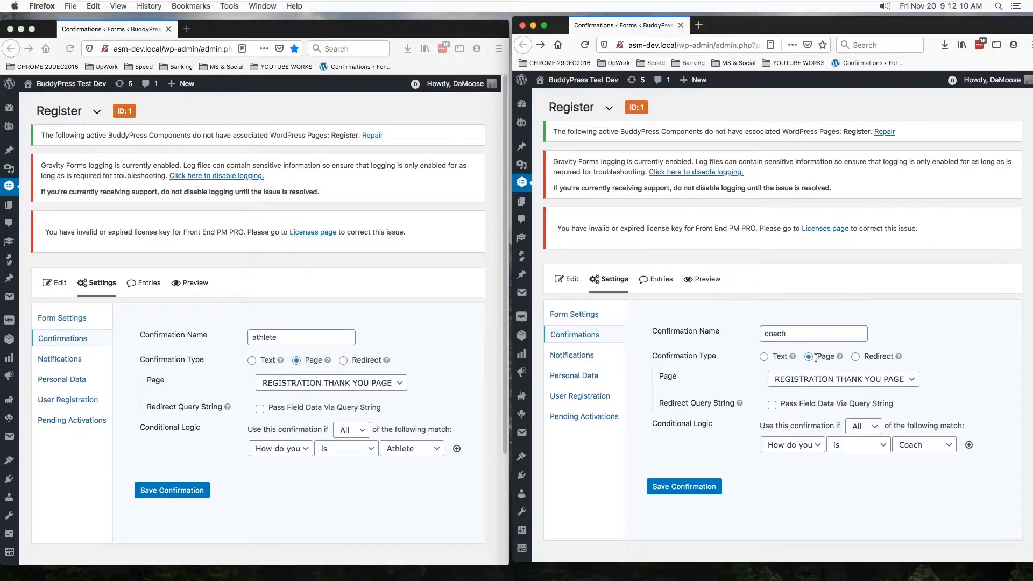
# - Look through the pages offered for the coach confirmation, and show the field choices of its conditional logic rule
pyautogui.click(911, 380)
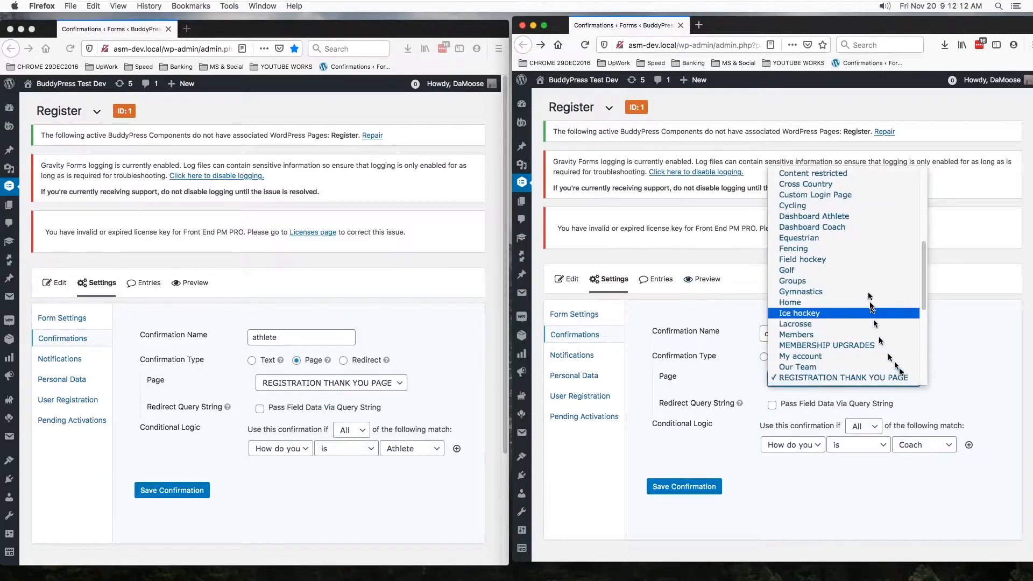
pyautogui.scroll(5, 861, 268)
pyautogui.scroll(-15, 862, 258)
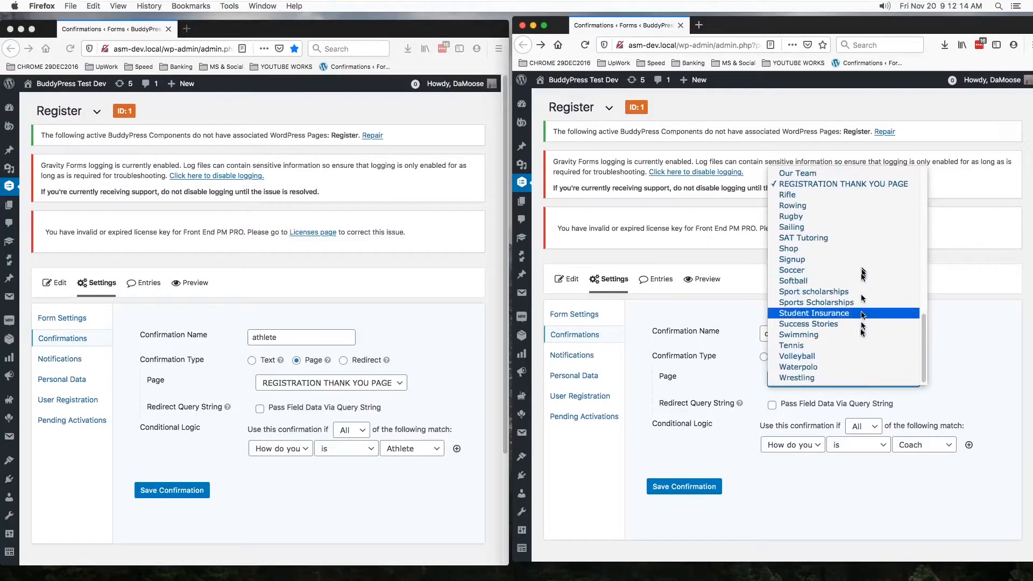
pyautogui.click(977, 362)
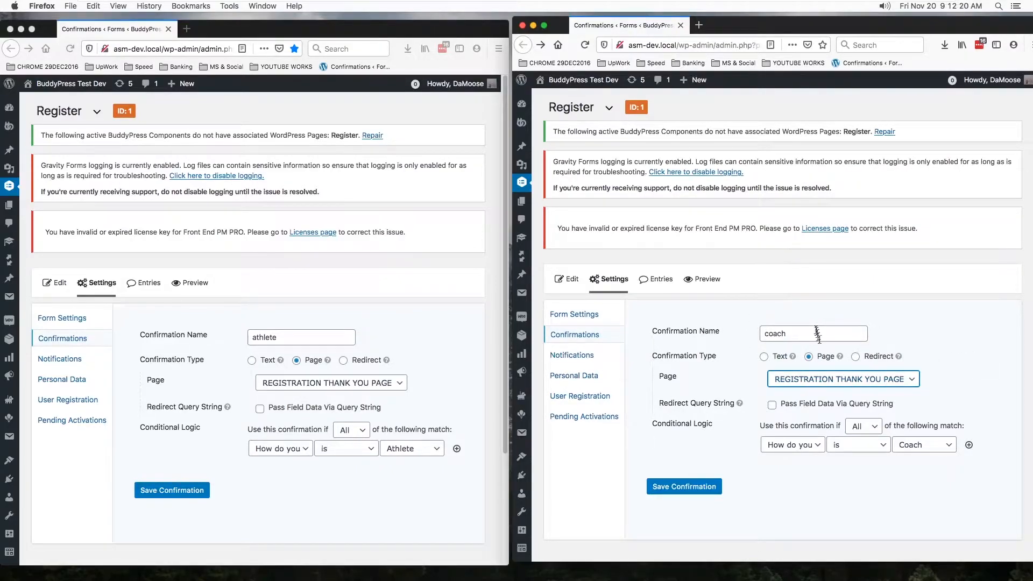
pyautogui.click(912, 379)
pyautogui.click(962, 331)
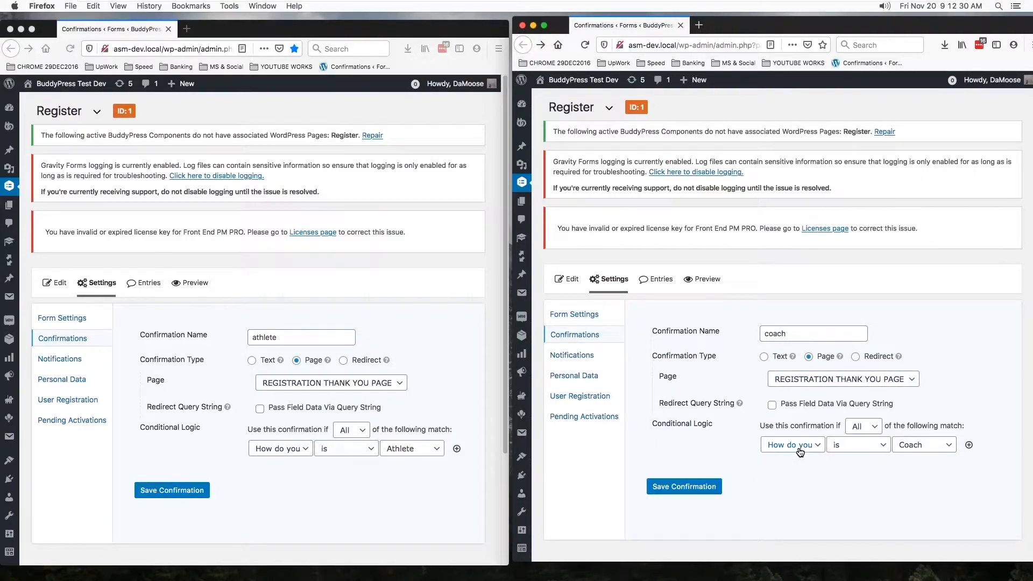
pyautogui.click(816, 446)
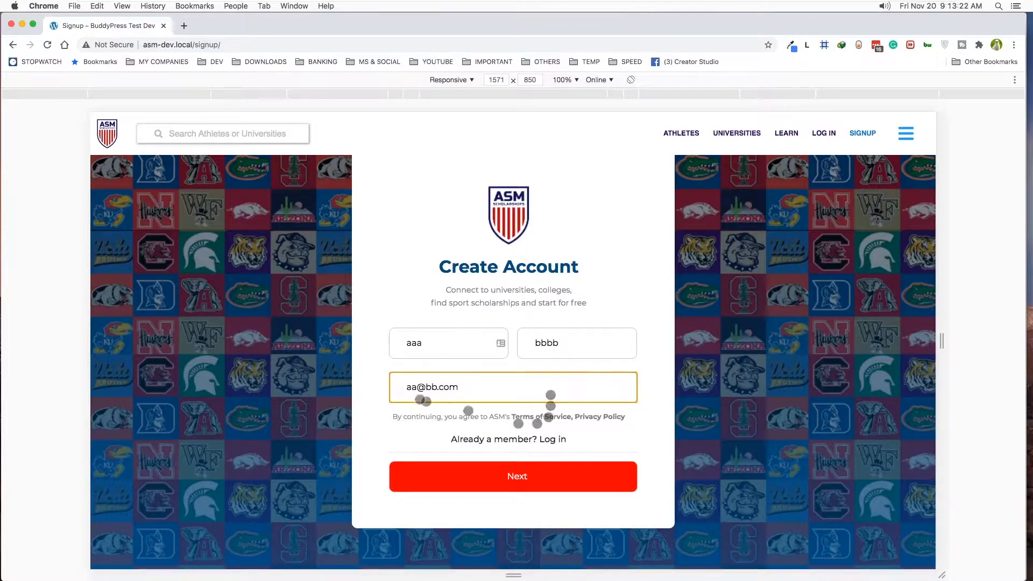
# - In the Chrome signup form, proceed past Create Account and try the Athlete and Coach answers under How do you identify?
pyautogui.click(522, 479)
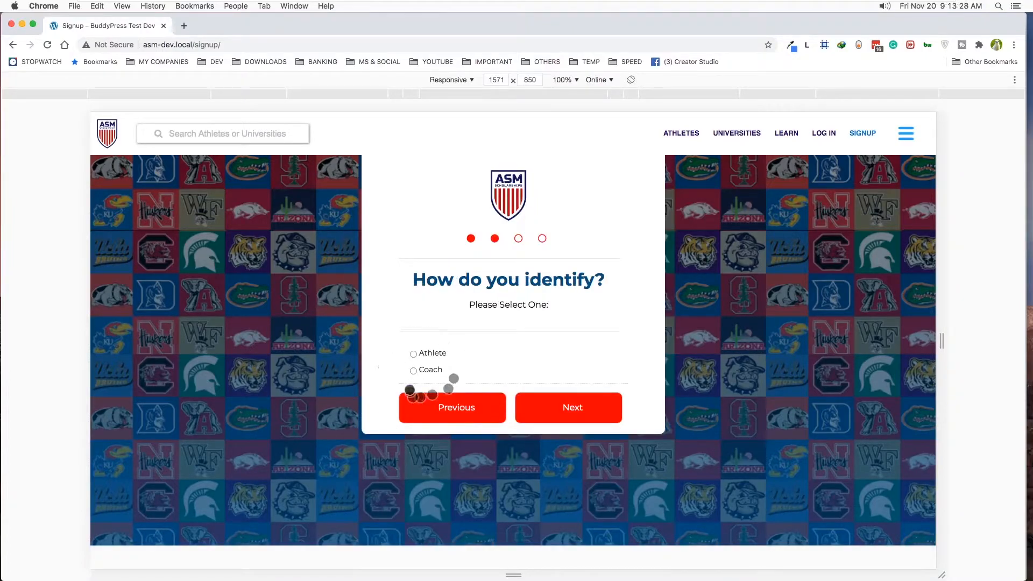
pyautogui.click(413, 355)
pyautogui.click(414, 371)
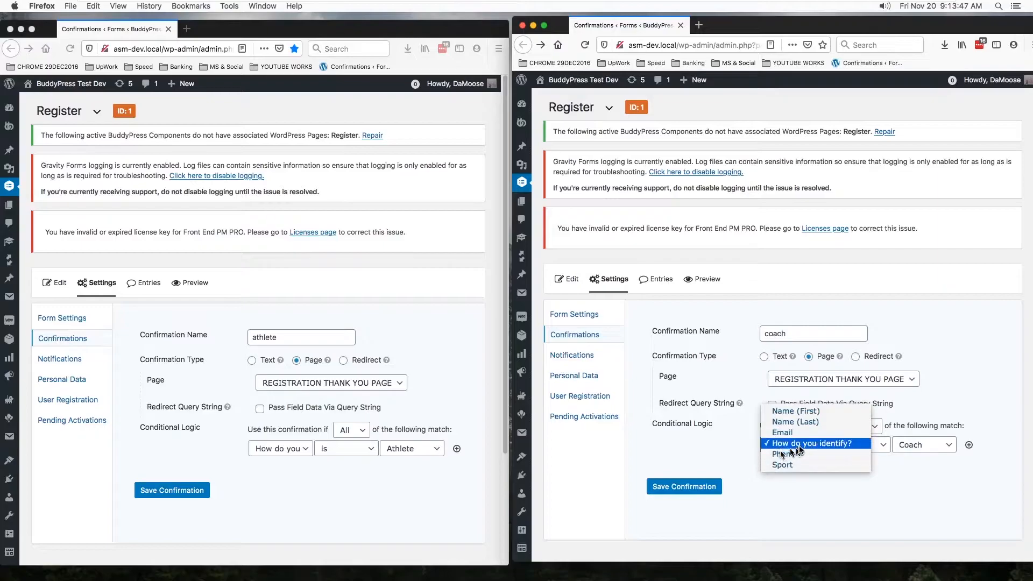
# - In Firefox, examine the All/Any match choices and the Athlete/Coach values in the coach confirmation's conditional logic
pyautogui.click(890, 488)
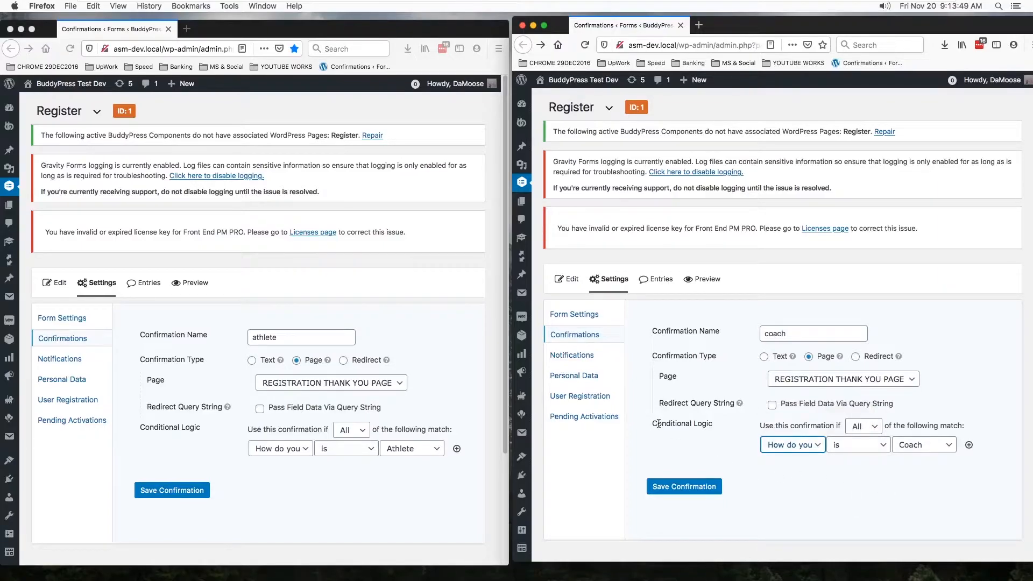
pyautogui.click(869, 429)
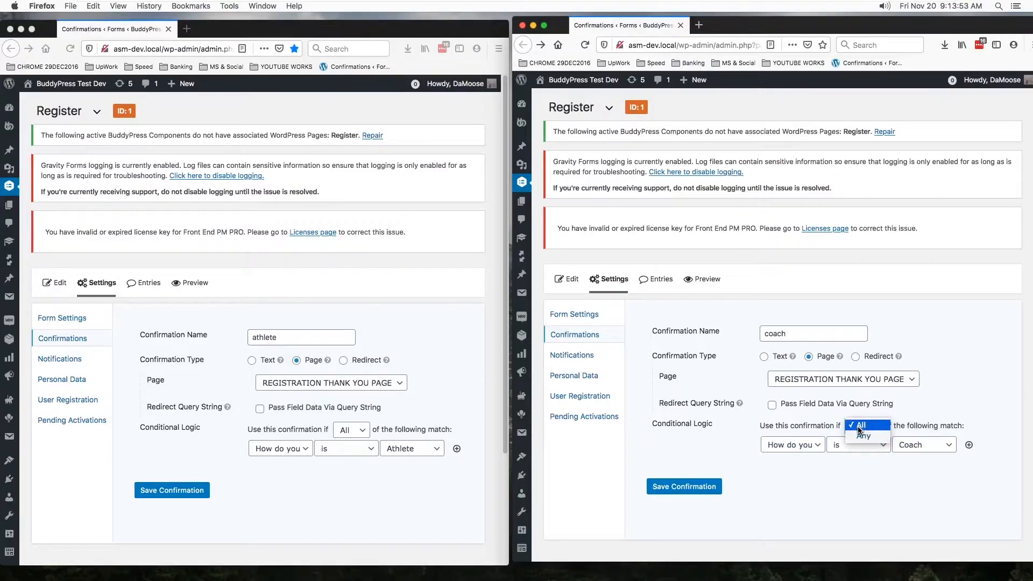
pyautogui.click(936, 411)
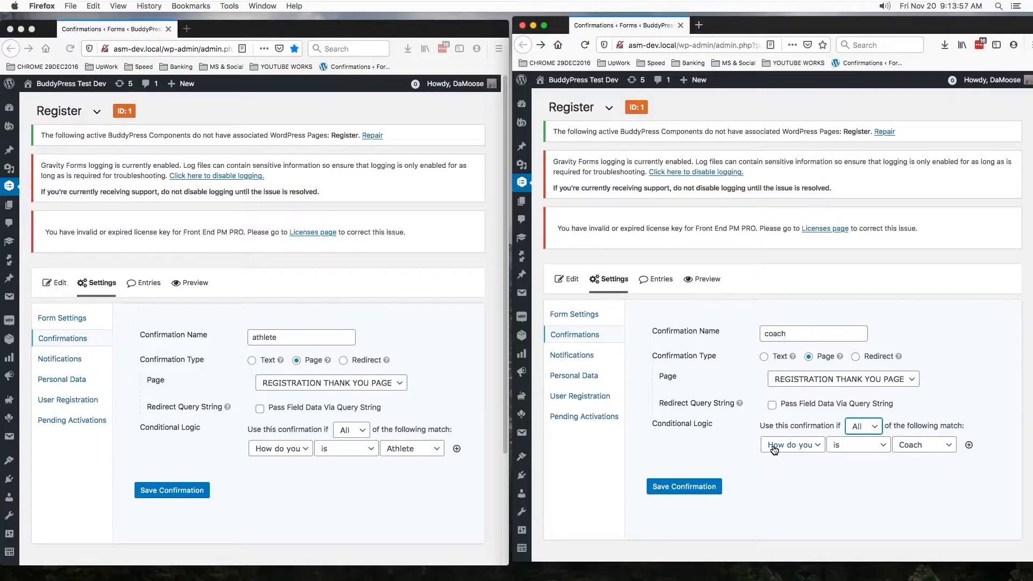
pyautogui.click(951, 446)
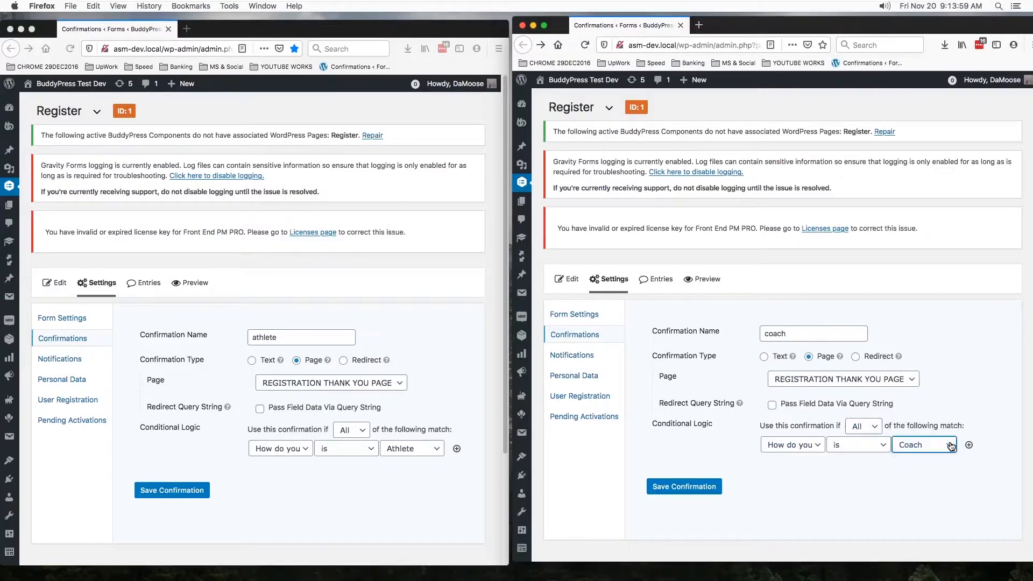
pyautogui.click(936, 451)
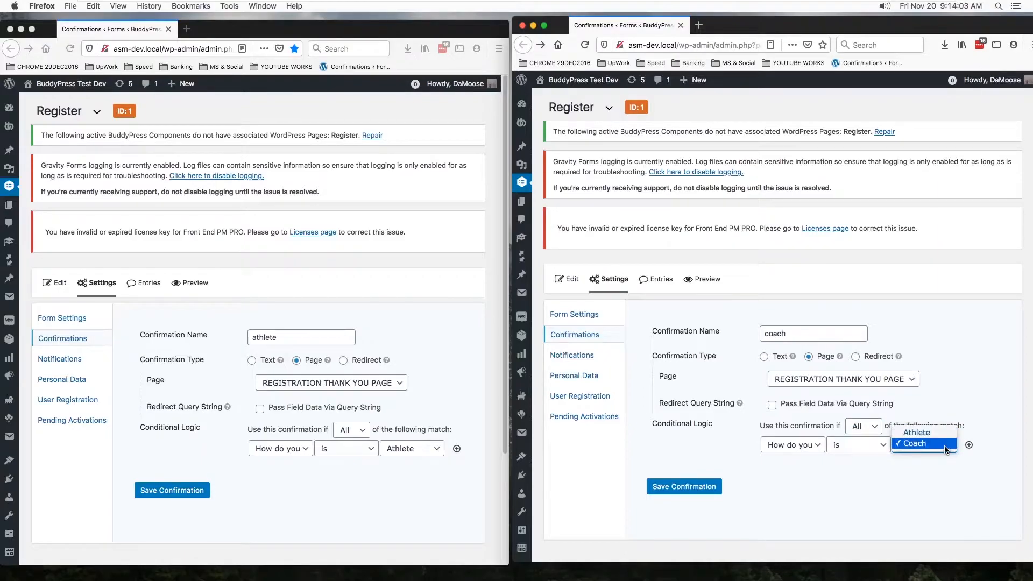
# - Close the coach value choices and examine the fields available for the athlete confirmation's conditional logic, keeping How do you identify?
pyautogui.click(937, 472)
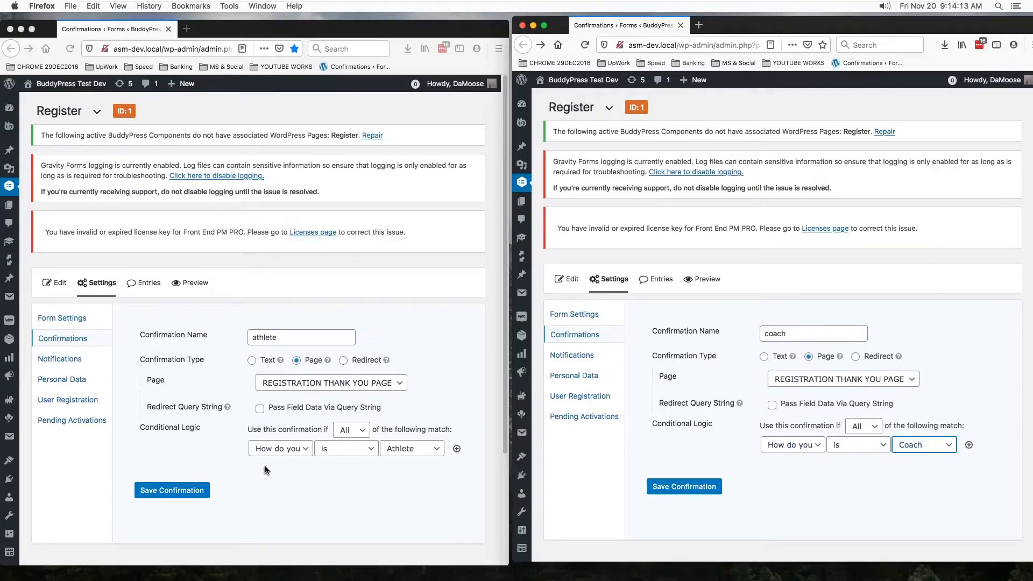
pyautogui.click(303, 456)
pyautogui.click(301, 450)
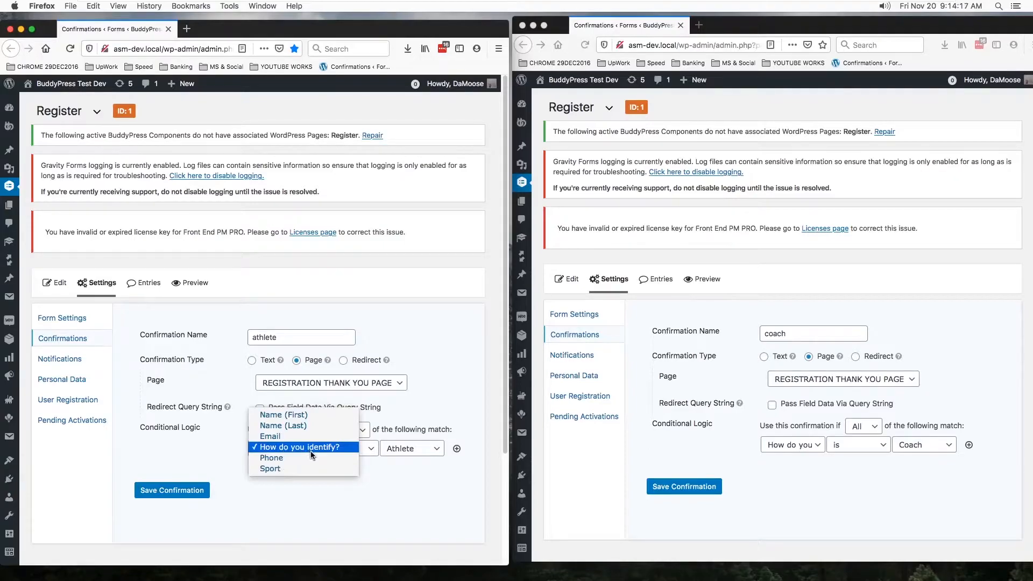
pyautogui.click(334, 447)
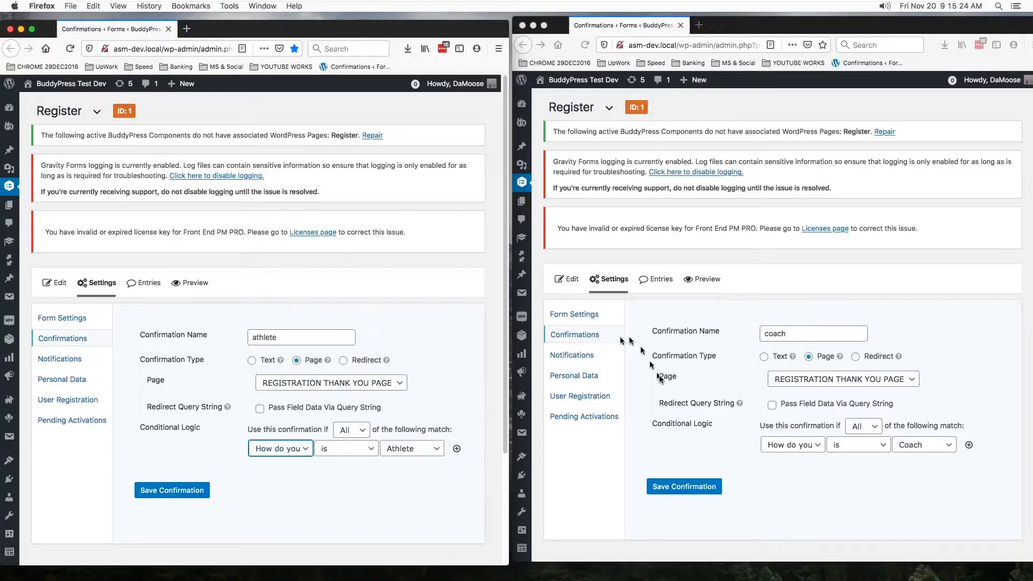
# - Open the Register form's User Registration feeds, with the athlete feed in one window and the coach feed in the other
pyautogui.click(580, 408)
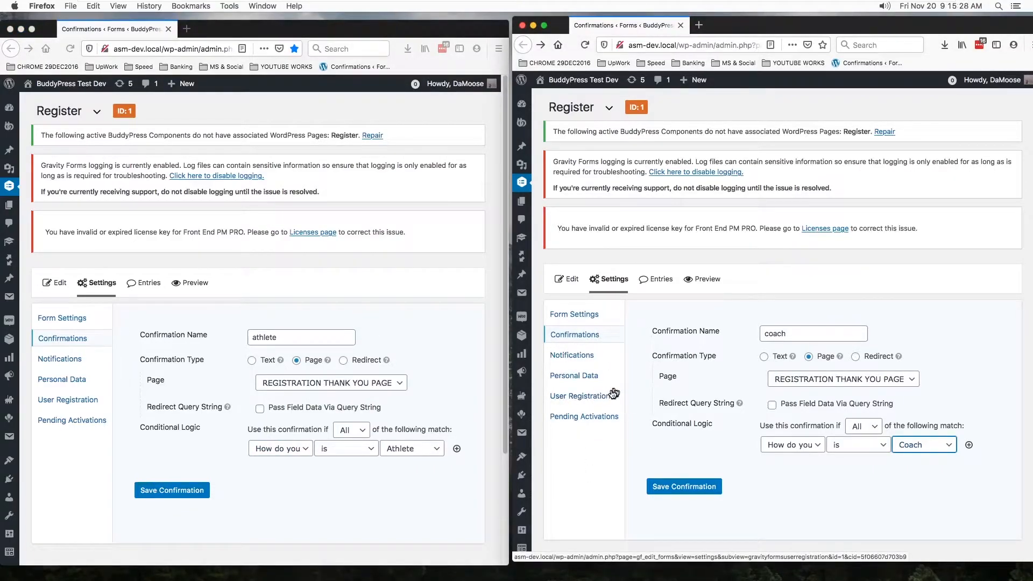
pyautogui.click(584, 398)
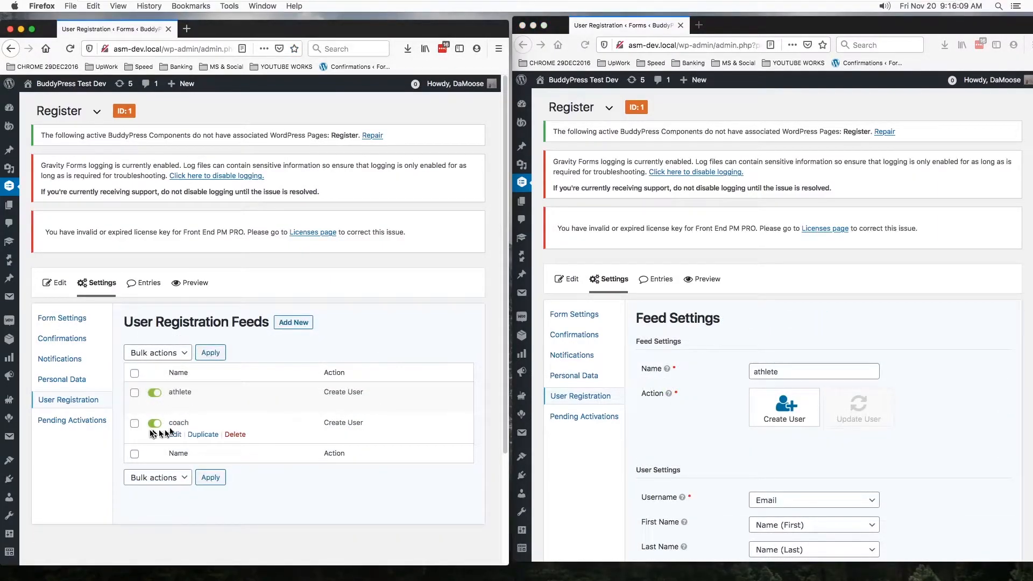
pyautogui.click(176, 435)
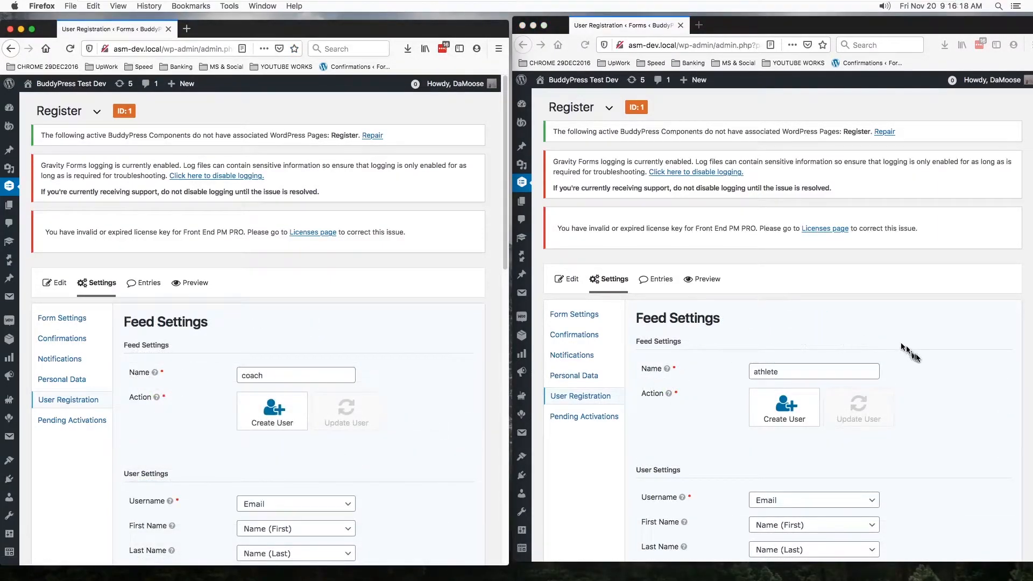
# - Examine the athlete feed's name, Create User action and the form fields offered for Username, keeping Email
pyautogui.click(951, 368)
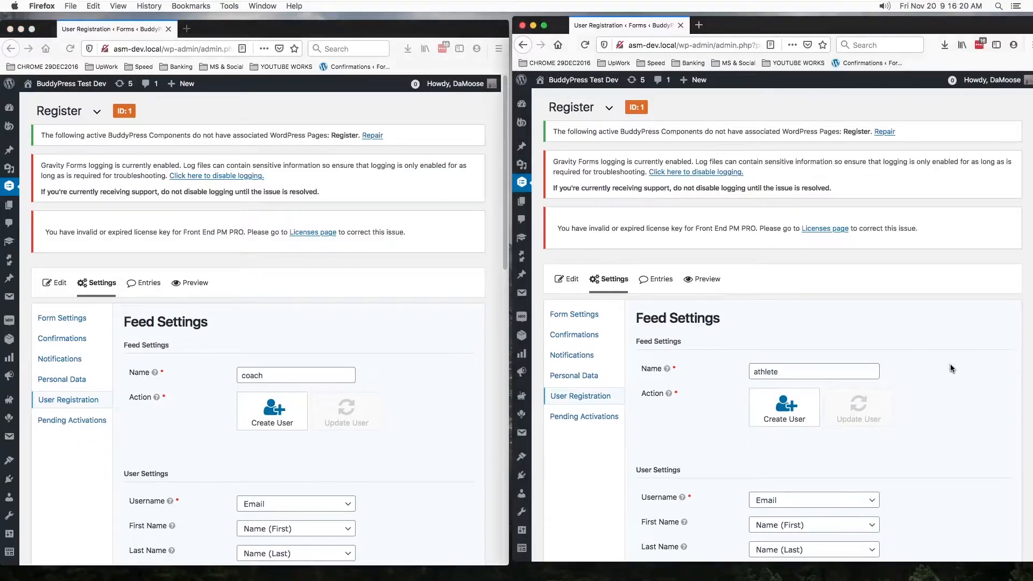
pyautogui.scroll(-5, 951, 368)
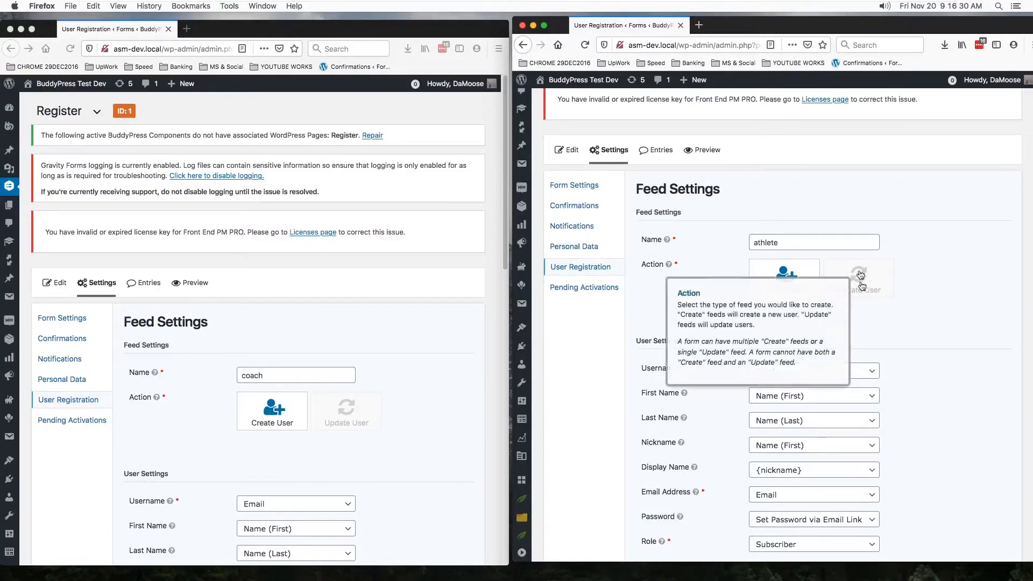
pyautogui.scroll(-2, 936, 315)
pyautogui.scroll(-2, 936, 317)
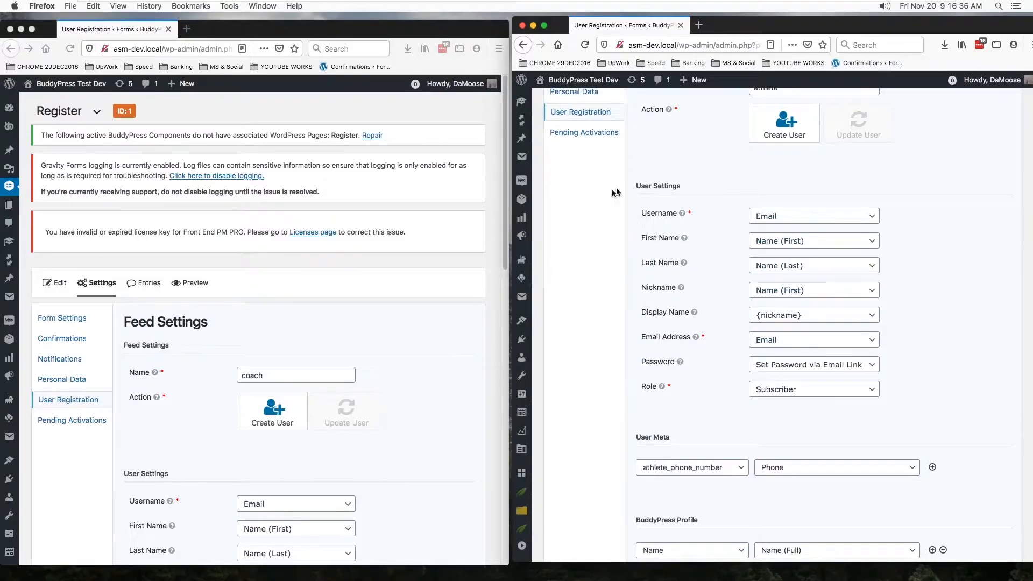
pyautogui.click(877, 220)
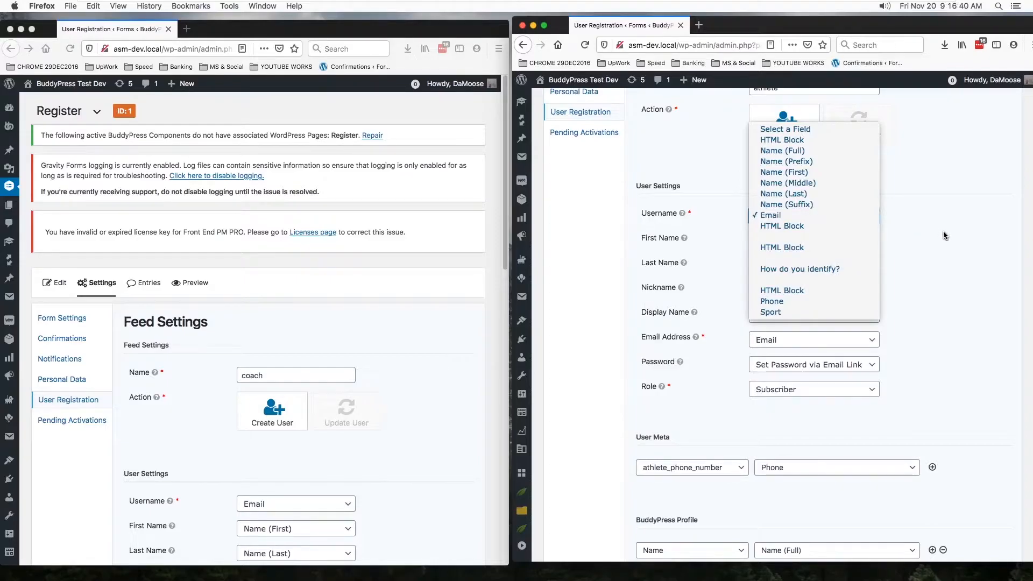
pyautogui.click(943, 235)
pyautogui.click(873, 217)
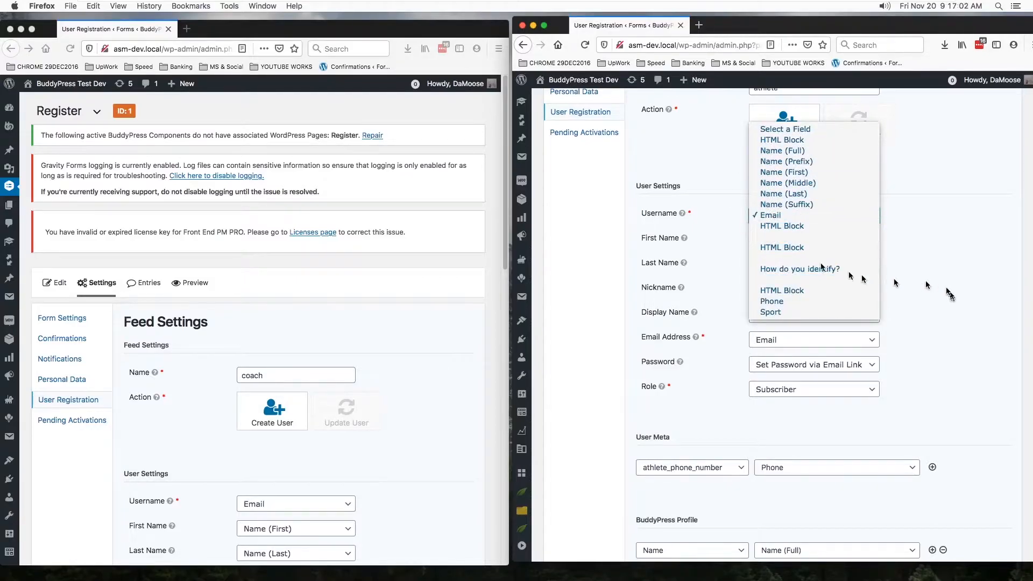
pyautogui.click(911, 254)
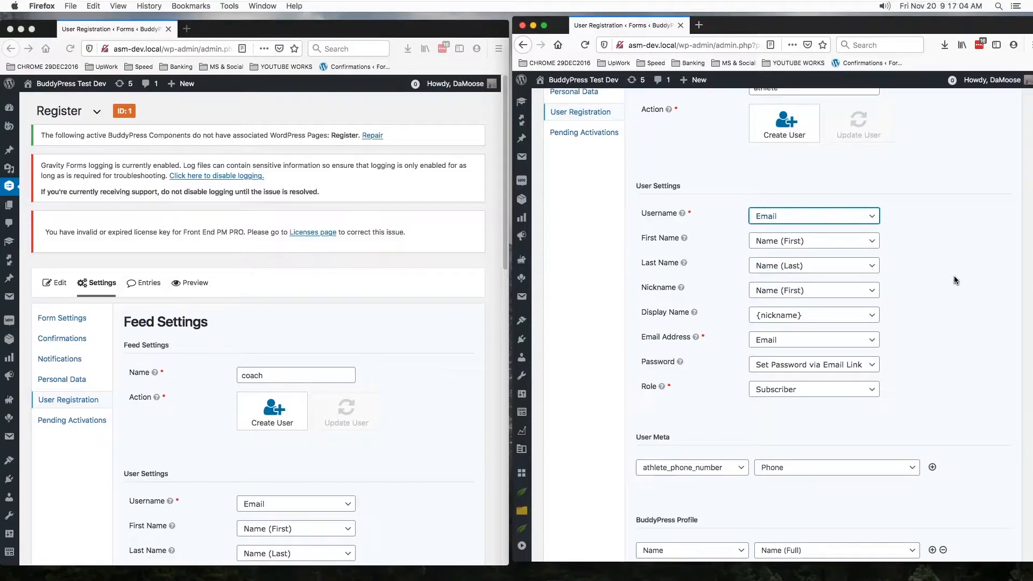
# - Review the athlete feed's User Settings mappings, from Username and the name fields to Email Address, Password and Role
pyautogui.scroll(-1, 955, 280)
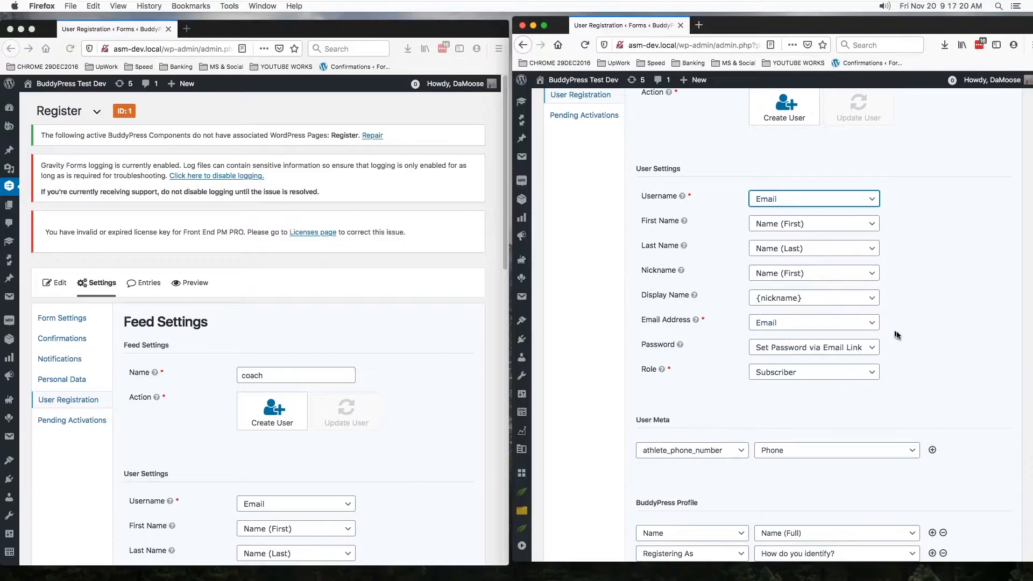
pyautogui.scroll(-1, 869, 399)
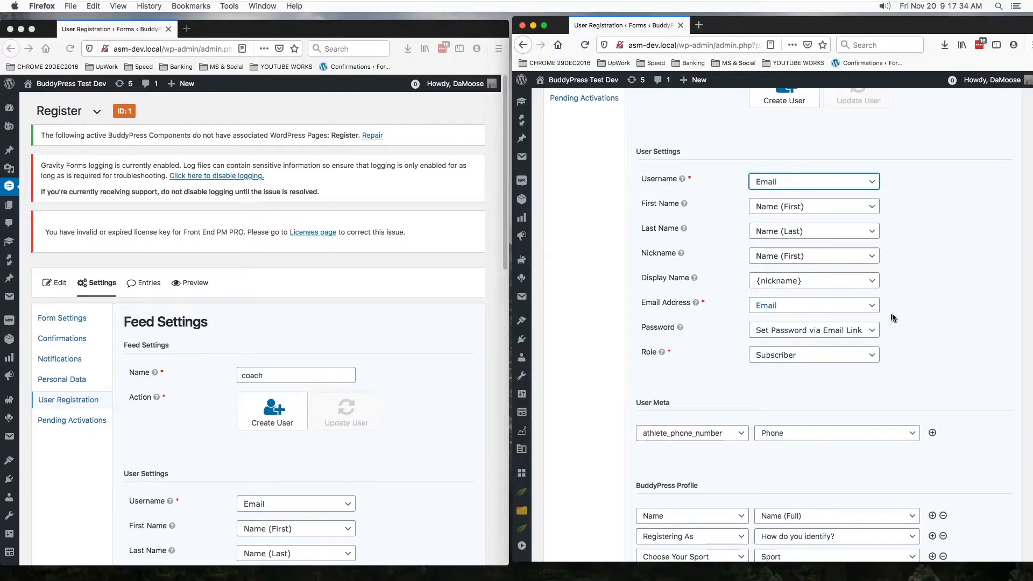
pyautogui.scroll(-2, 900, 321)
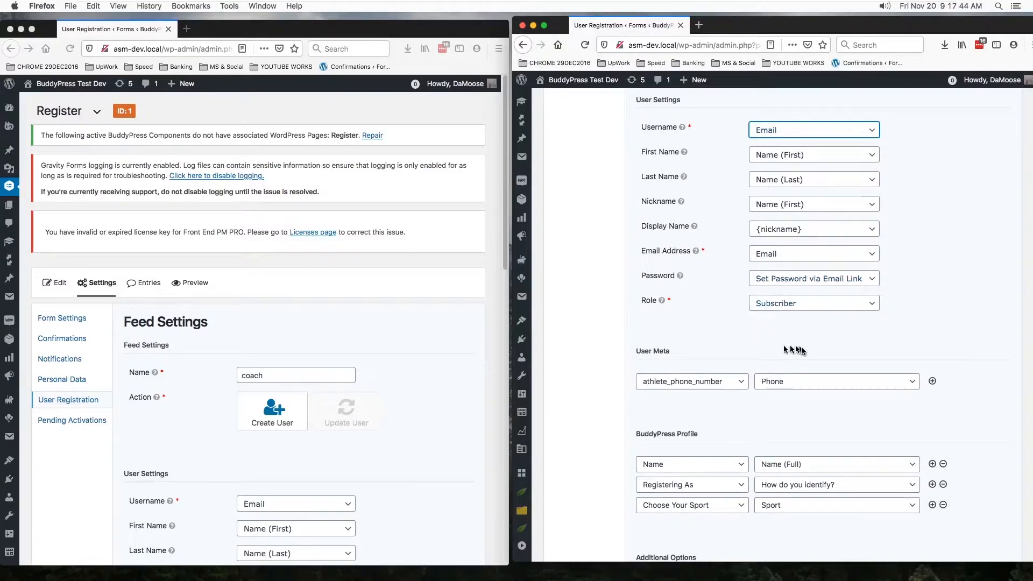
pyautogui.scroll(2, 796, 344)
pyautogui.scroll(3, 799, 334)
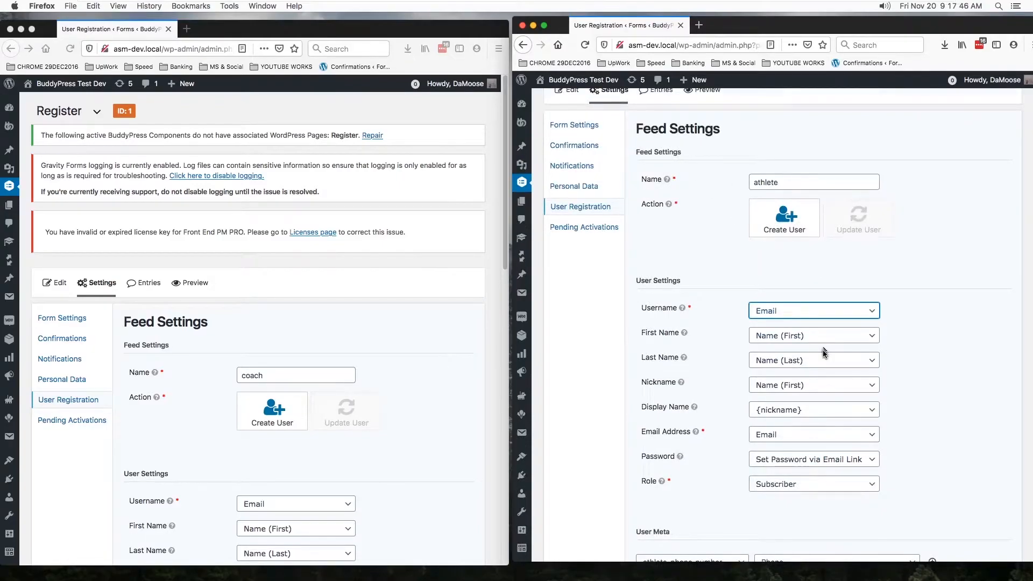
pyautogui.scroll(-4, 823, 350)
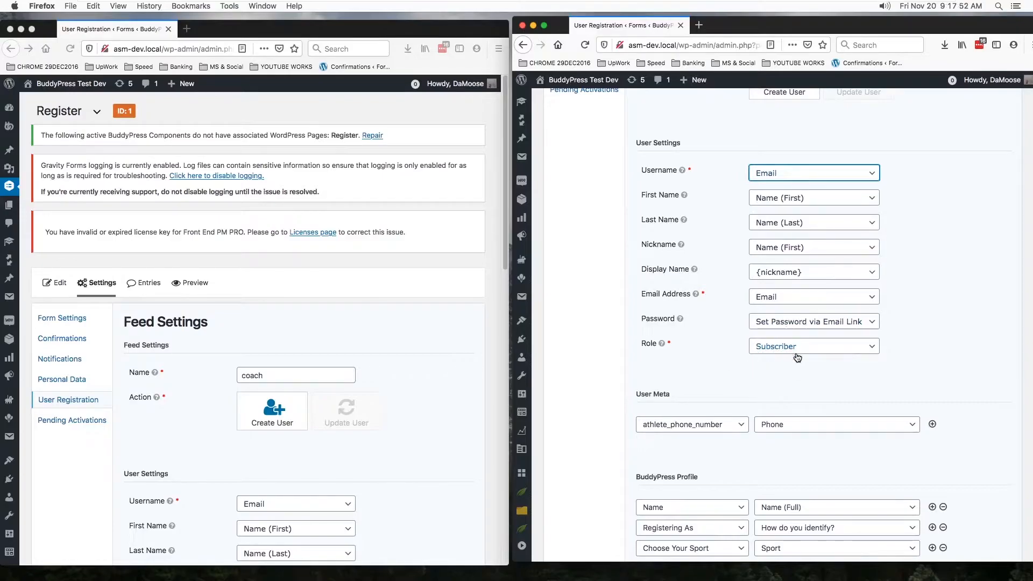
# - Review the coach feed's User Settings and the roles offered, keeping Coach Role, and compare them with the athlete feed
pyautogui.click(398, 367)
pyautogui.scroll(-5, 398, 369)
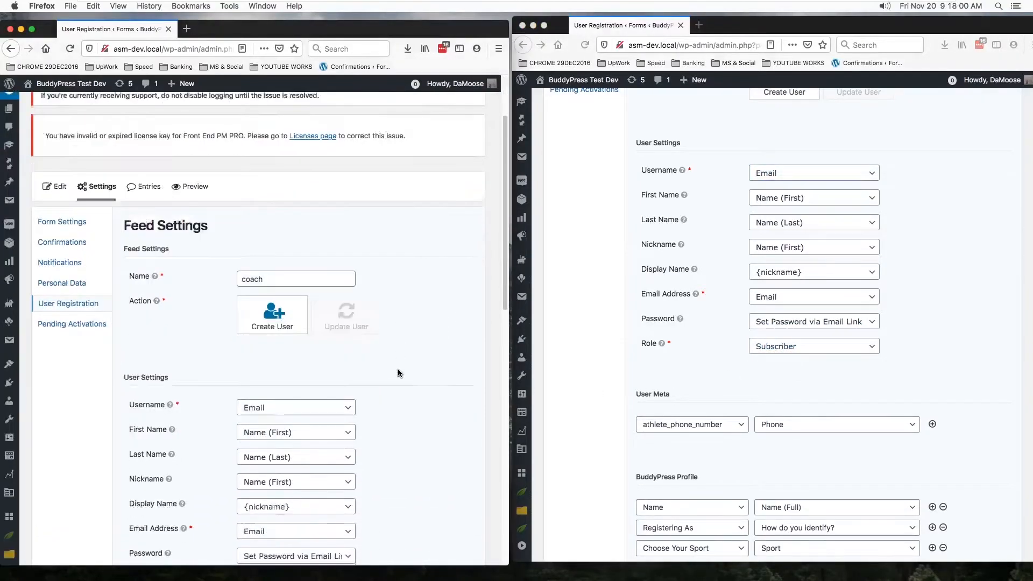
pyautogui.scroll(-3, 398, 369)
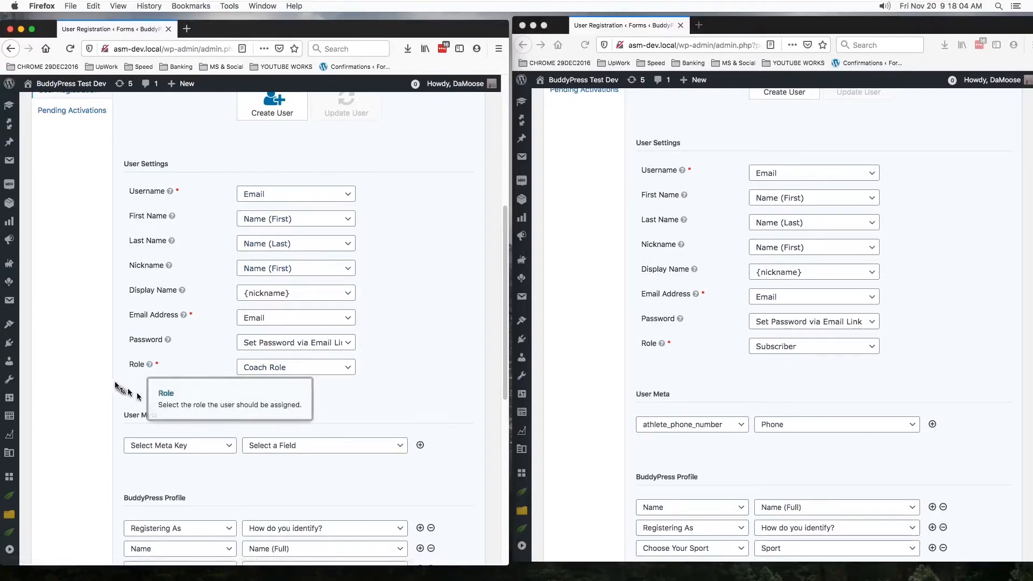
pyautogui.click(341, 367)
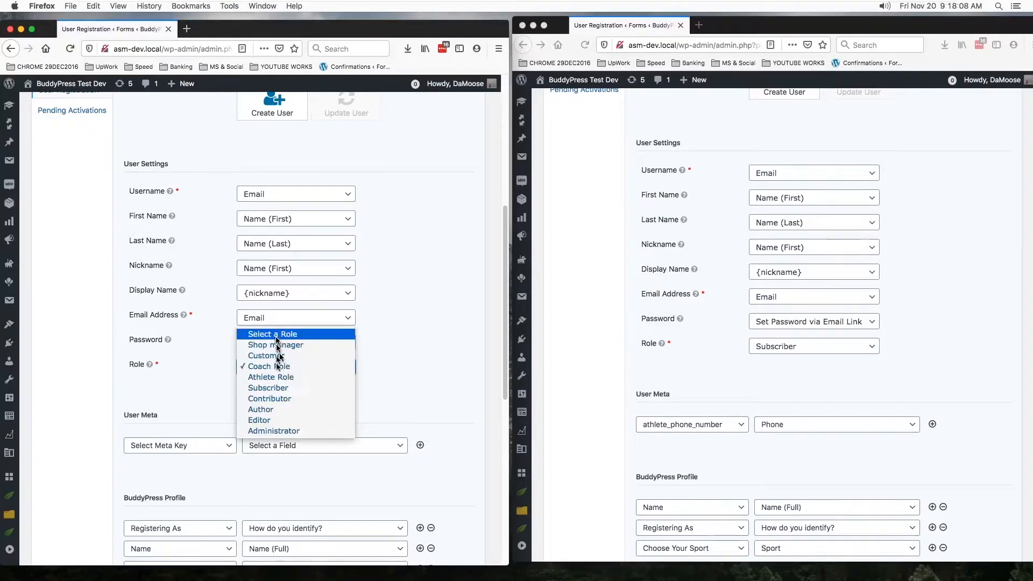
pyautogui.click(414, 365)
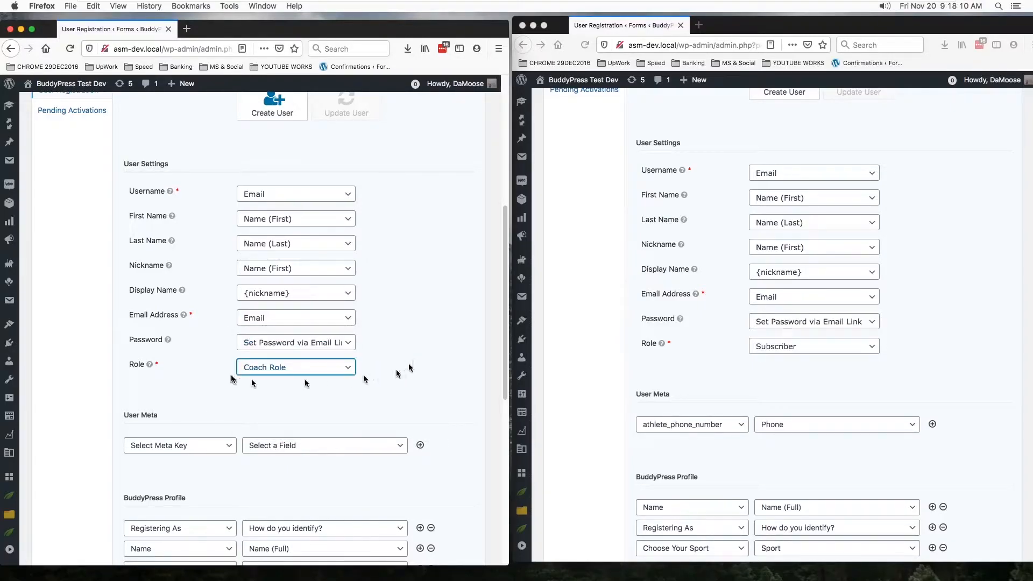
pyautogui.click(404, 374)
pyautogui.scroll(-3, 404, 374)
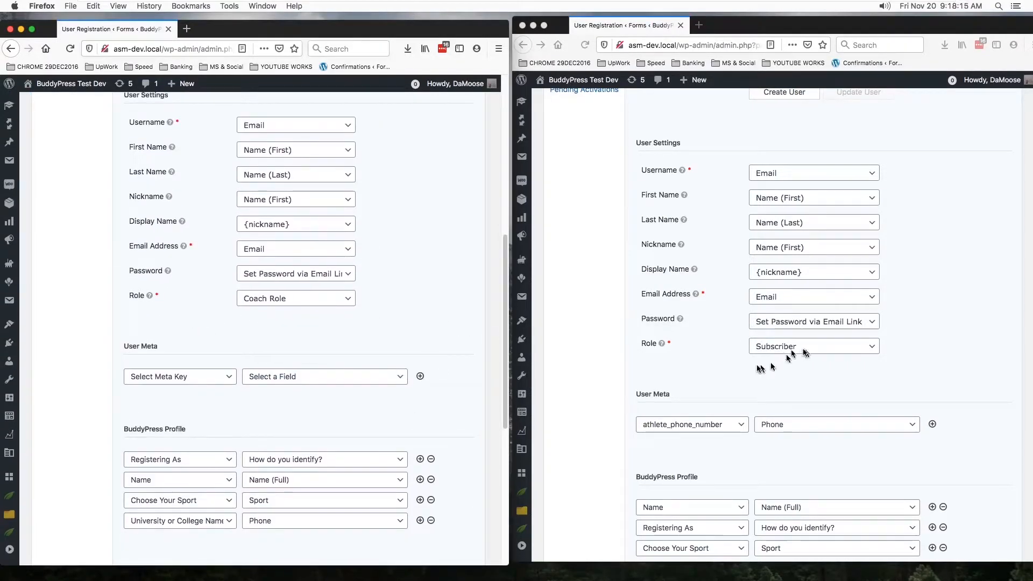
pyautogui.scroll(2, 392, 321)
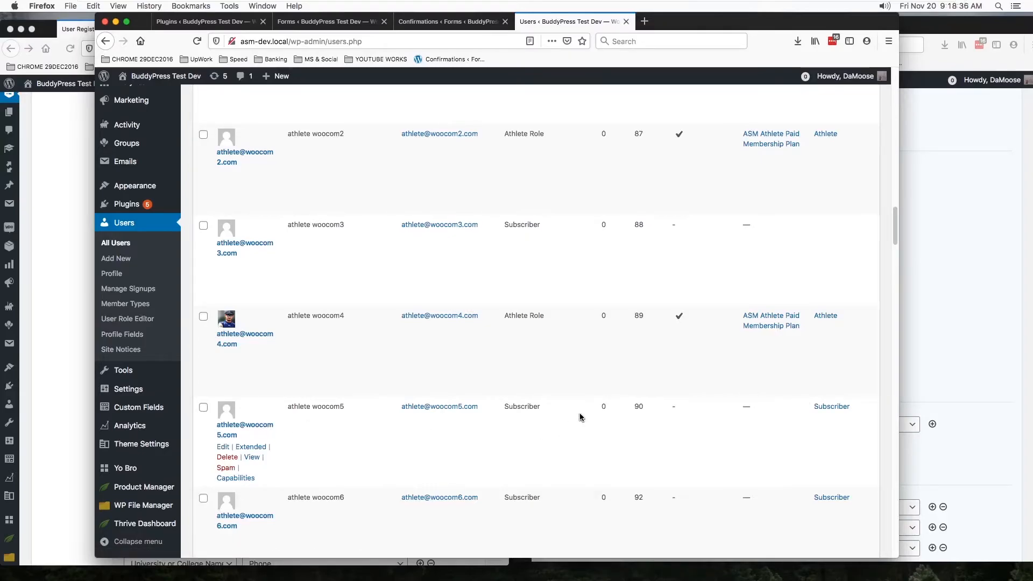
# - Look through the athlete and coach accounts and their roles in the site's Users list
pyautogui.scroll(-10, 580, 412)
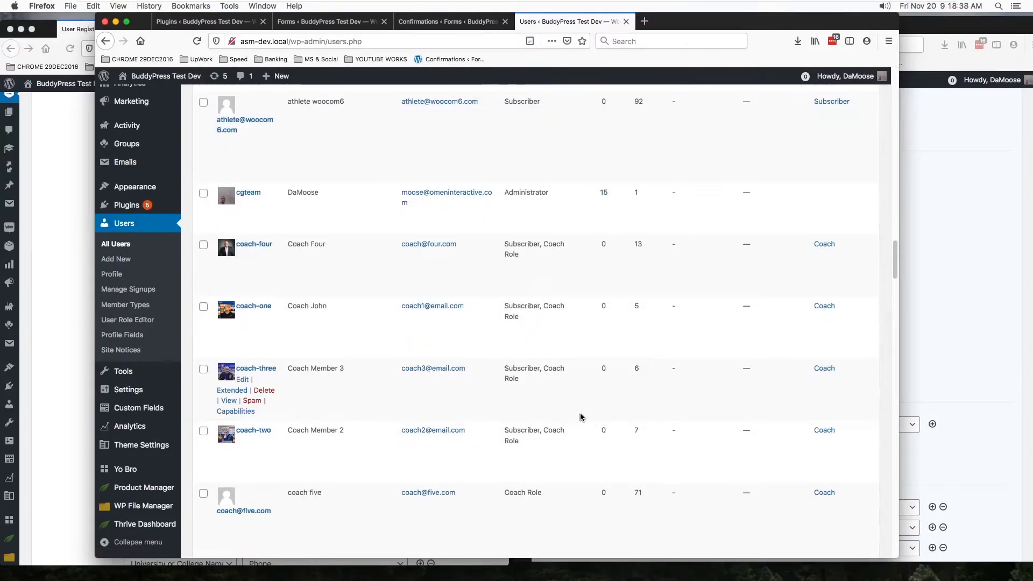
pyautogui.scroll(-3, 579, 415)
pyautogui.scroll(-5, 580, 411)
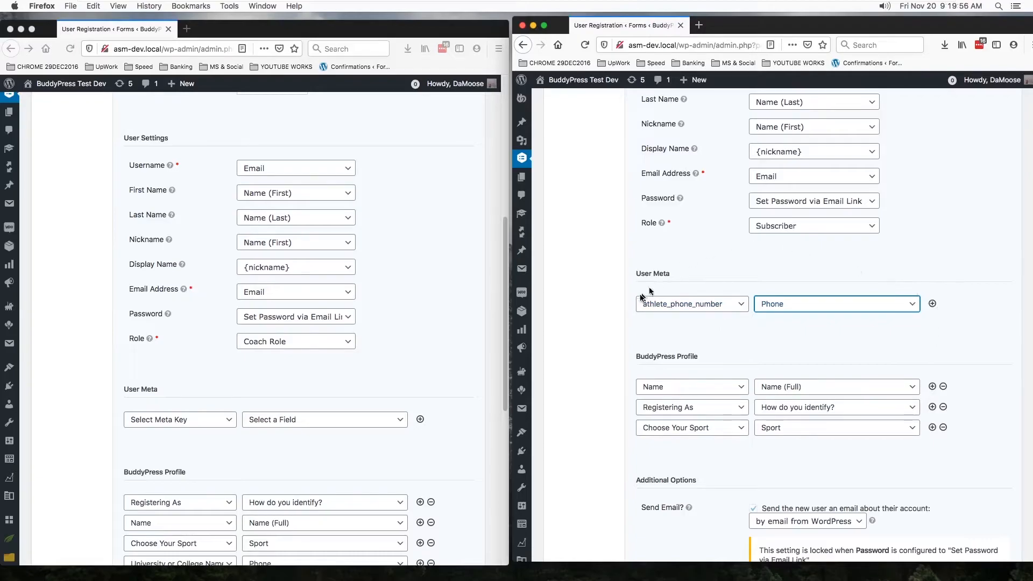
# - Examine the athlete feed's athlete_phone_number user meta mapping and the BuddyPress profile fields offered for mapping, keeping the existing choices
pyautogui.click(844, 307)
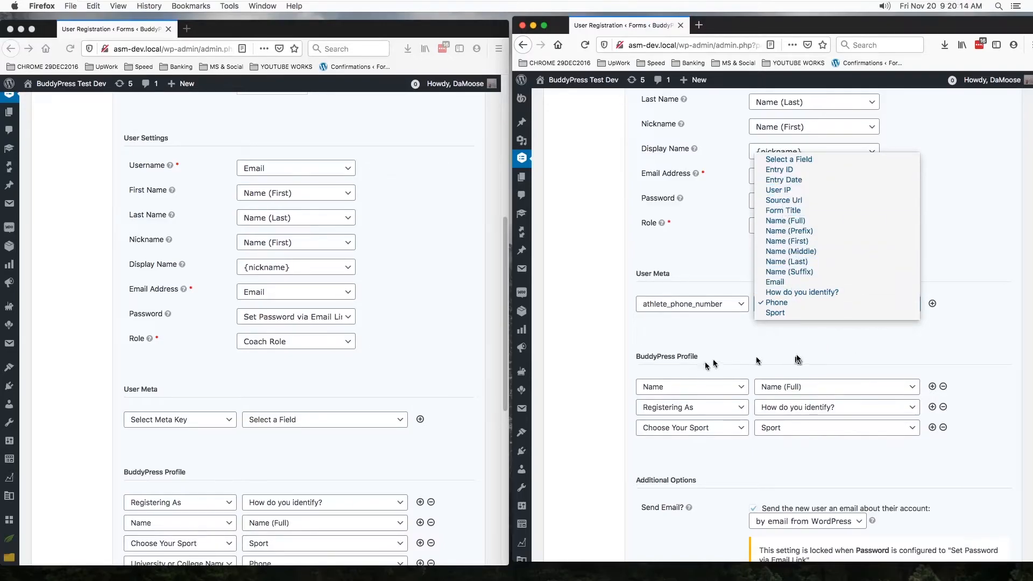
pyautogui.click(836, 345)
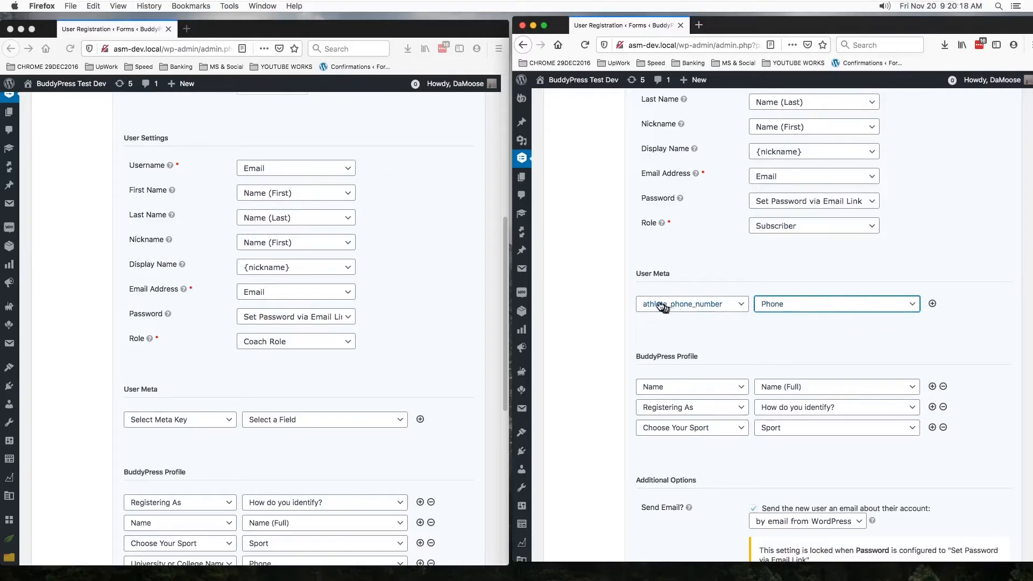
pyautogui.scroll(-2, 862, 334)
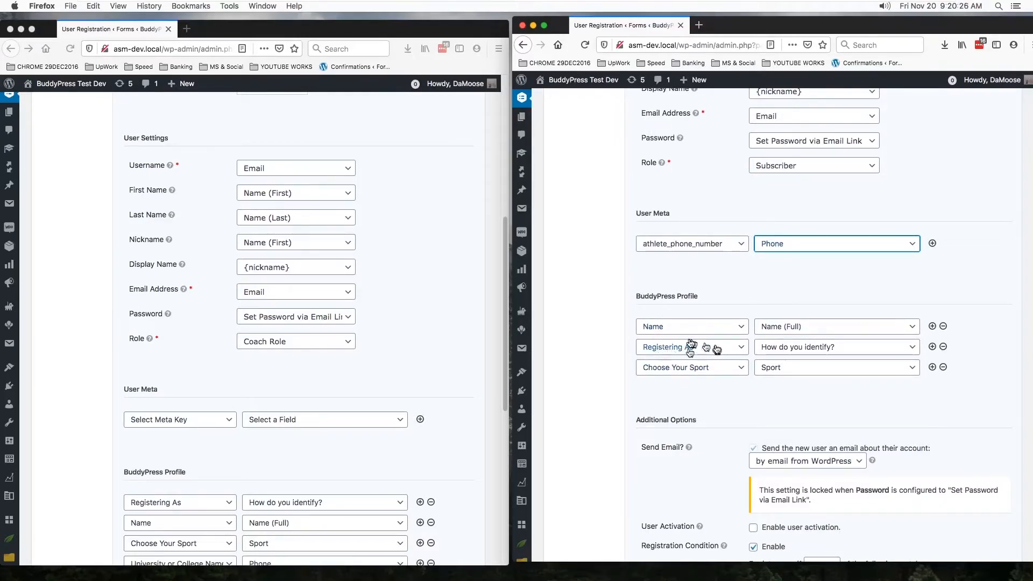
pyautogui.click(819, 333)
pyautogui.click(968, 285)
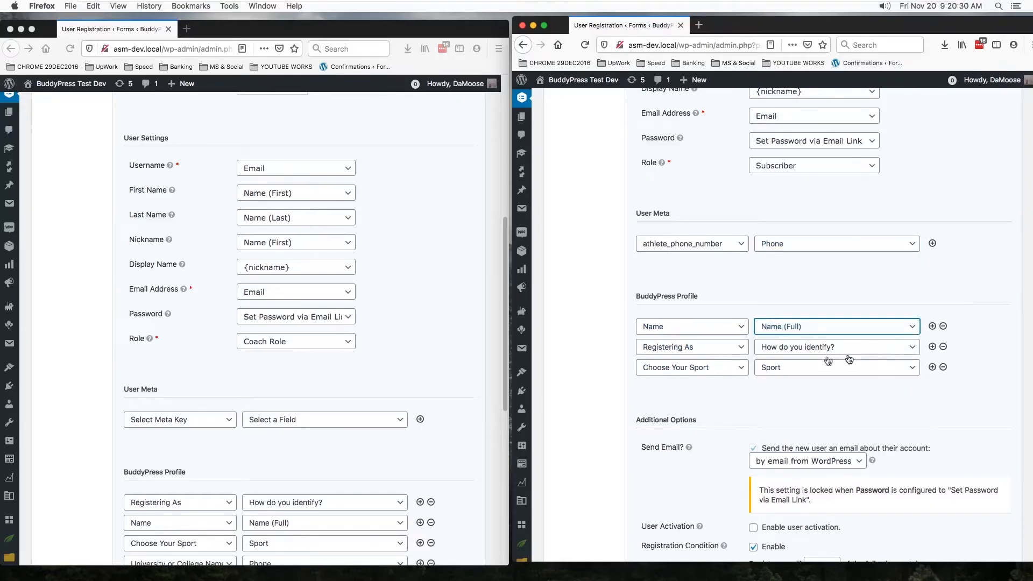
pyautogui.click(743, 326)
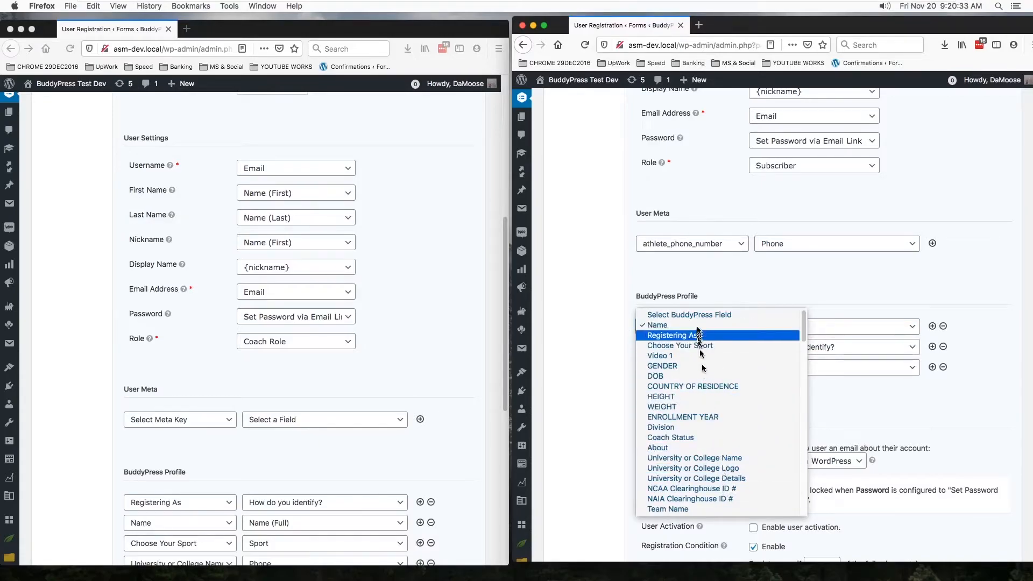
pyautogui.click(593, 378)
# - Examine the additional options and Registration Condition of the athlete feed, including its field choices, and compare them with the coach feed
pyautogui.scroll(-5, 619, 404)
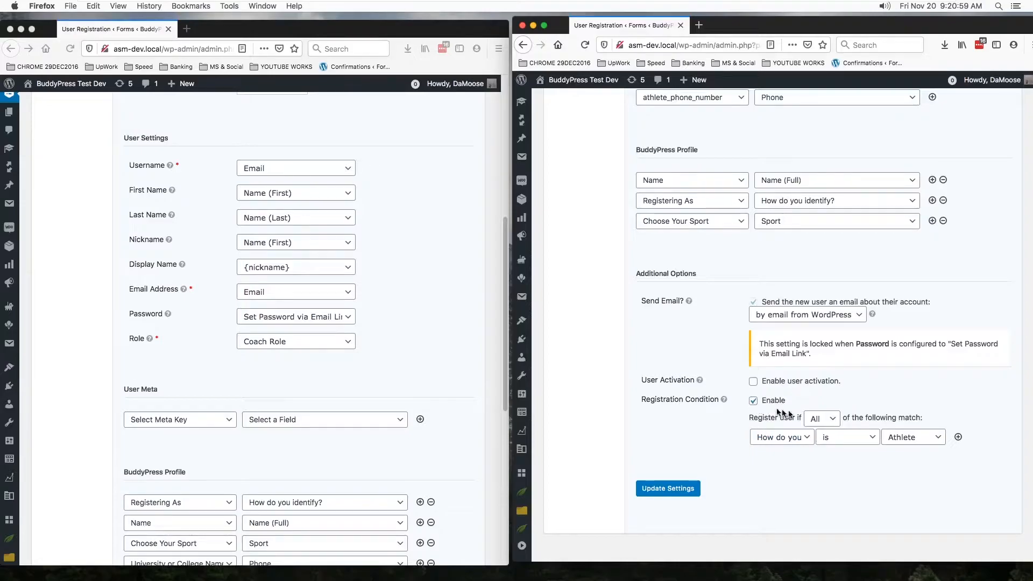
pyautogui.scroll(-1, 823, 446)
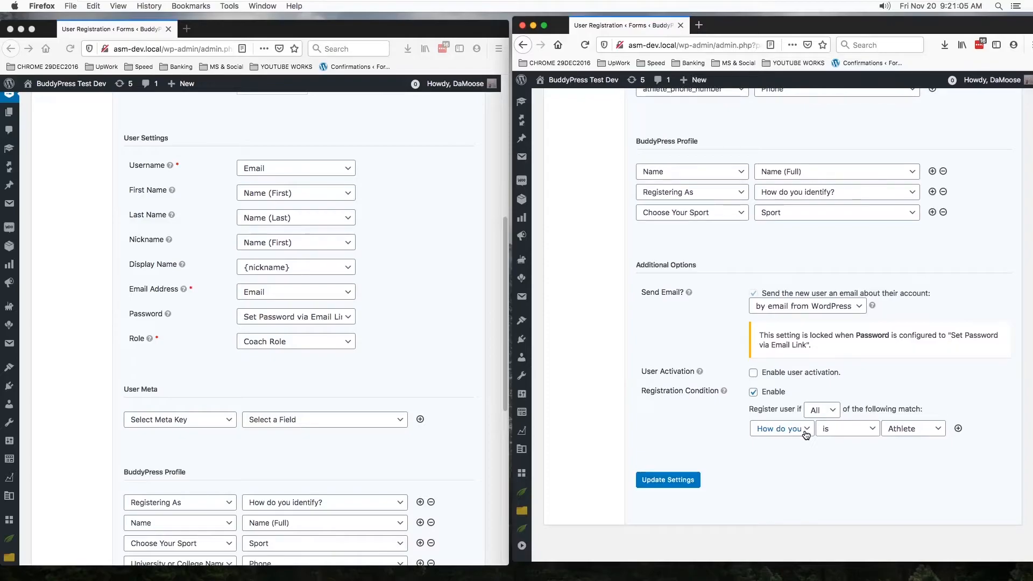
pyautogui.click(805, 434)
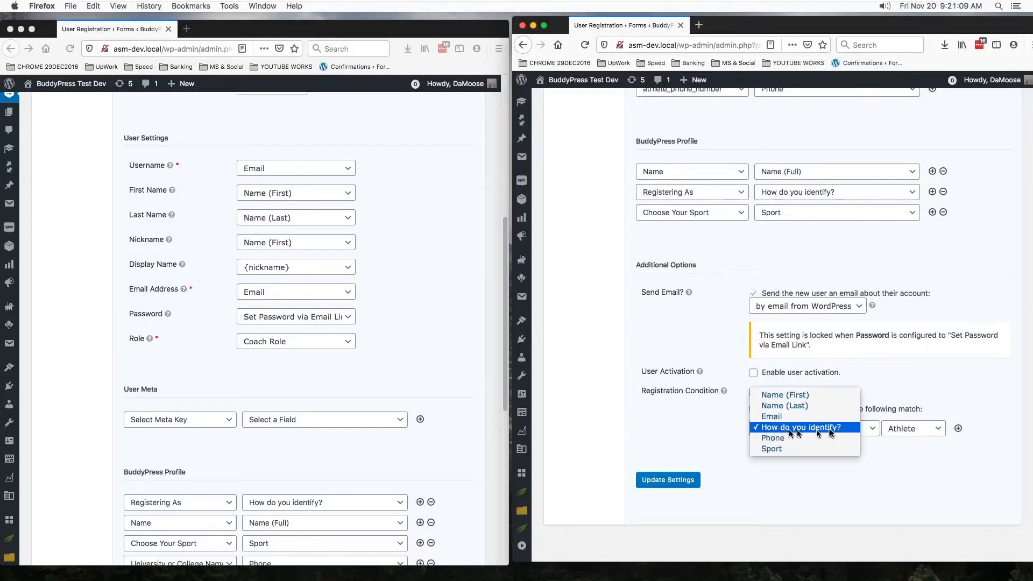
pyautogui.click(891, 479)
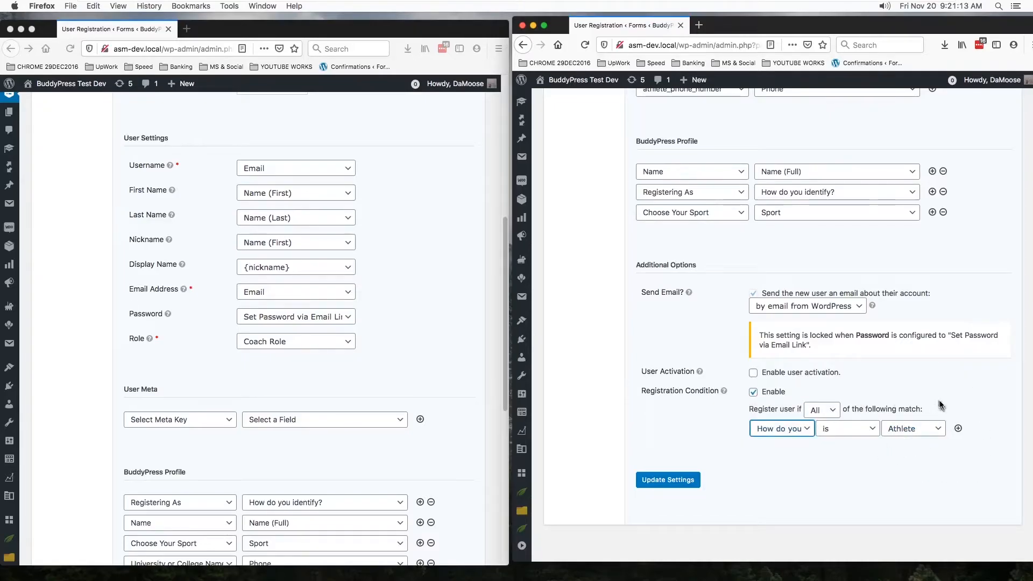
pyautogui.scroll(-10, 371, 446)
pyautogui.scroll(-3, 371, 446)
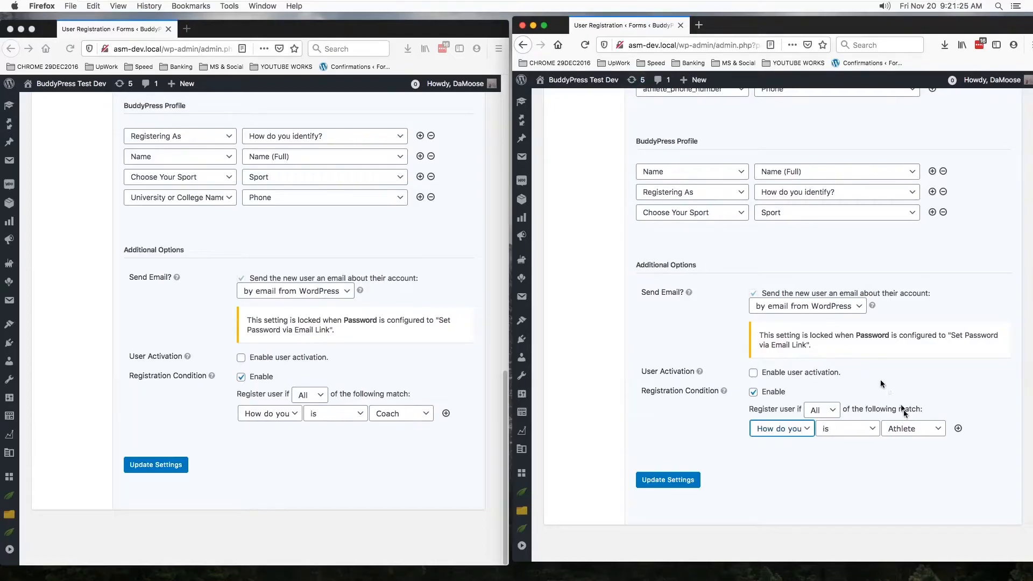
# - Compare the athlete and coach feeds' names, User Settings, roles, user meta, BuddyPress profile mappings and registration conditions
pyautogui.scroll(15, 887, 452)
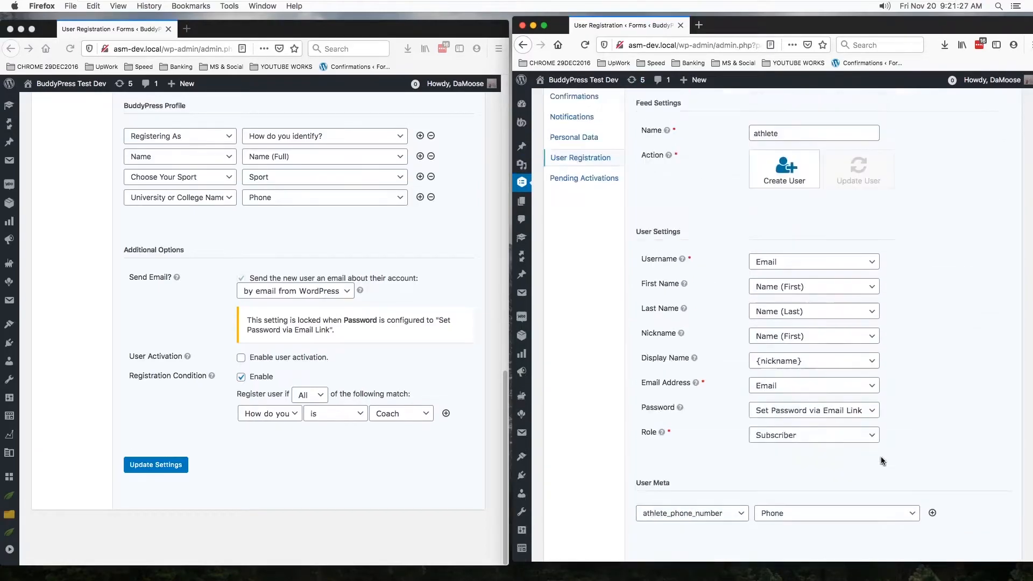
pyautogui.scroll(2, 882, 456)
pyautogui.scroll(-10, 702, 230)
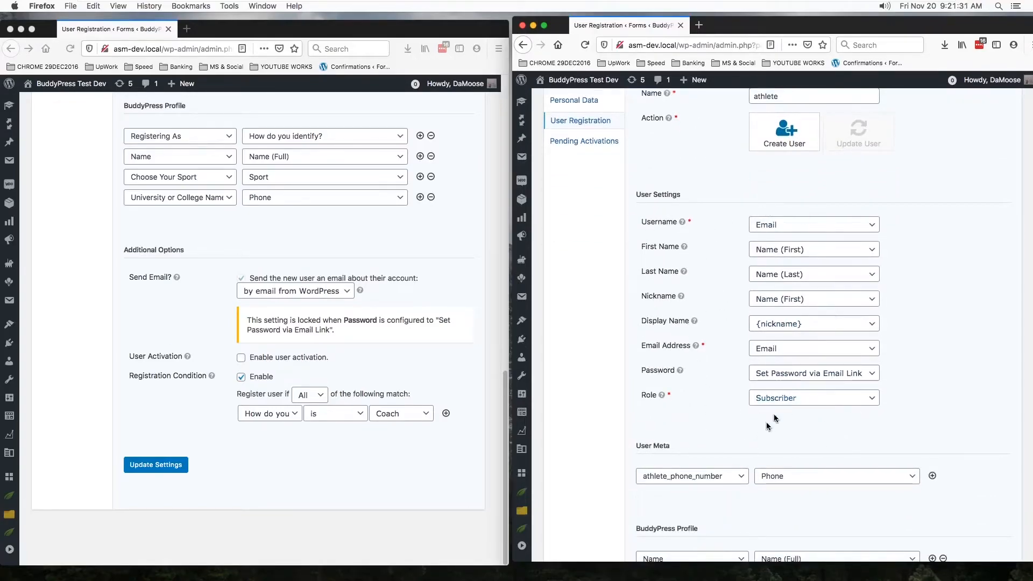
pyautogui.scroll(-4, 839, 387)
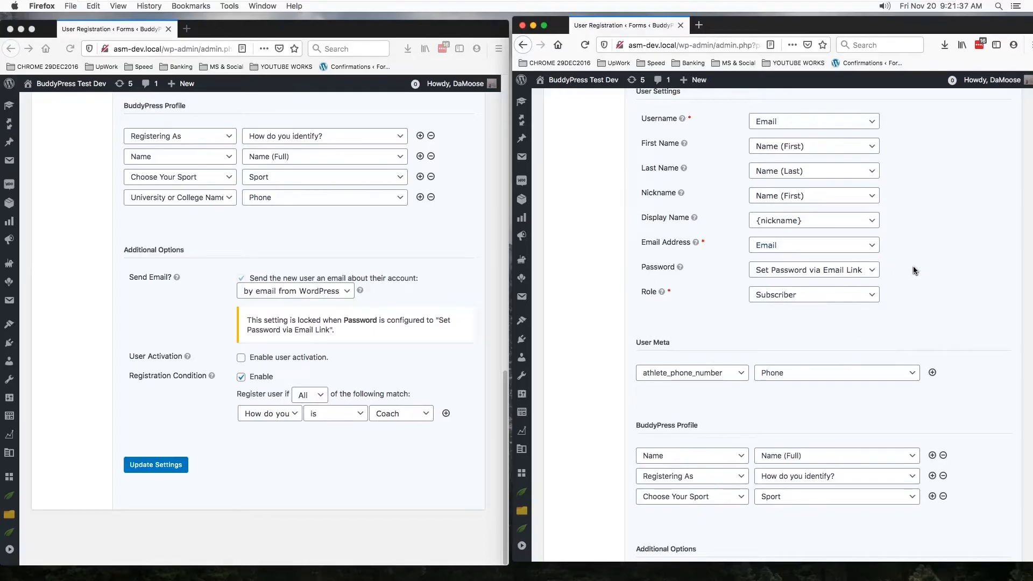
pyautogui.click(379, 257)
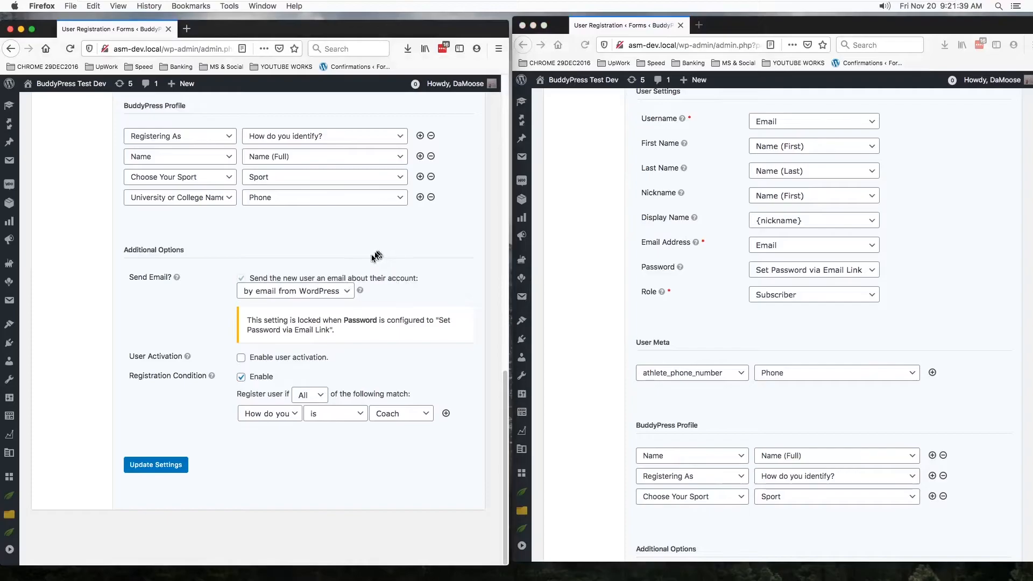
pyautogui.scroll(5, 359, 266)
pyautogui.scroll(5, 360, 266)
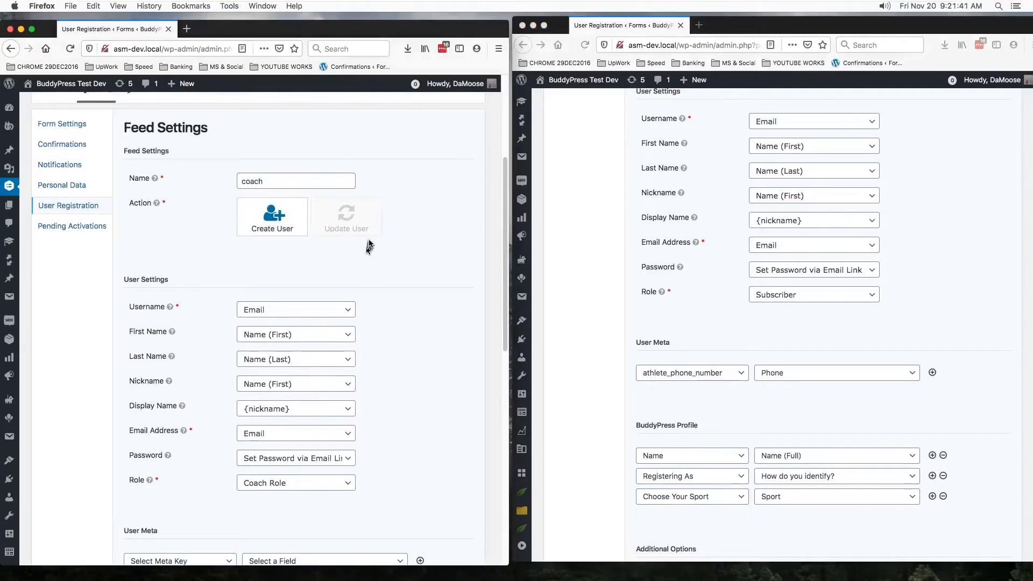
pyautogui.scroll(-2, 357, 270)
pyautogui.scroll(-10, 370, 242)
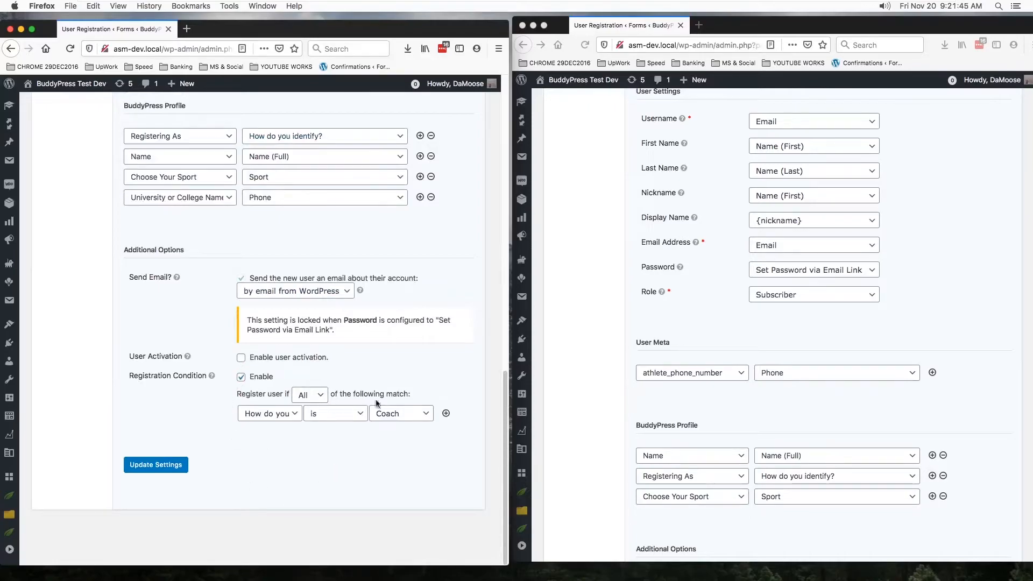
pyautogui.scroll(3, 414, 395)
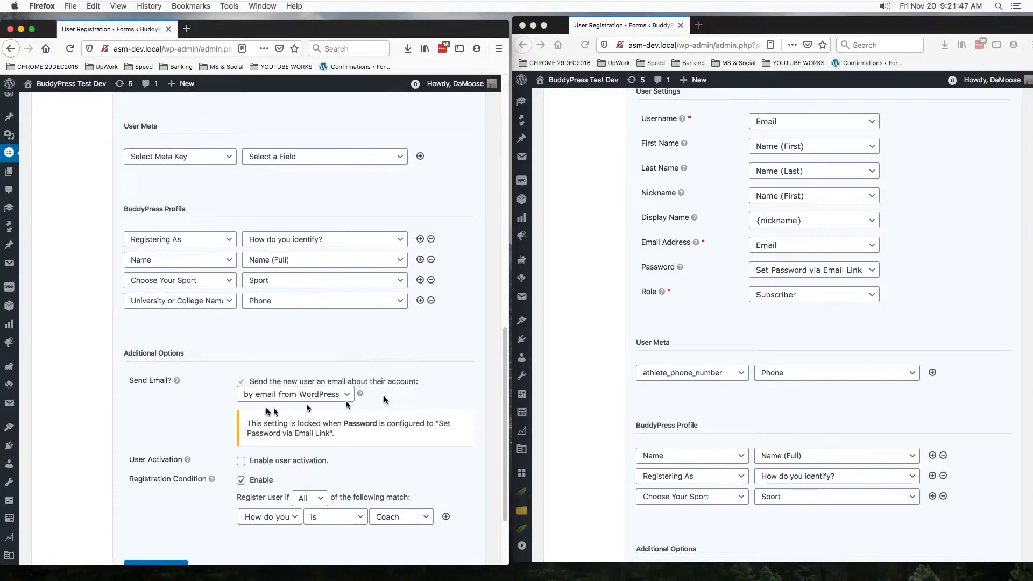
pyautogui.scroll(4, 298, 214)
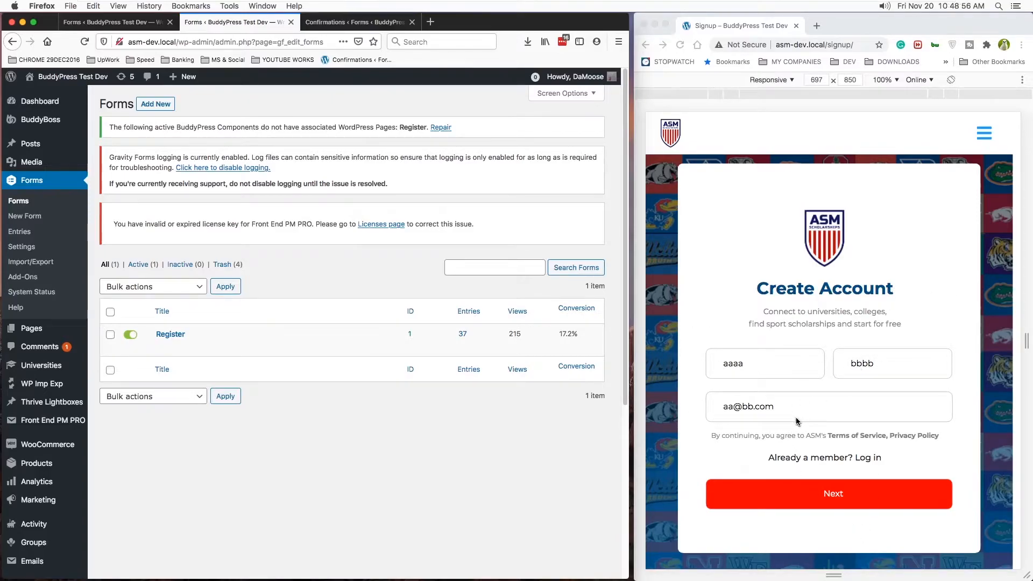
# - Step through the signup form from the Create Account page, identify as Athlete, and continue to the following page
pyautogui.click(814, 498)
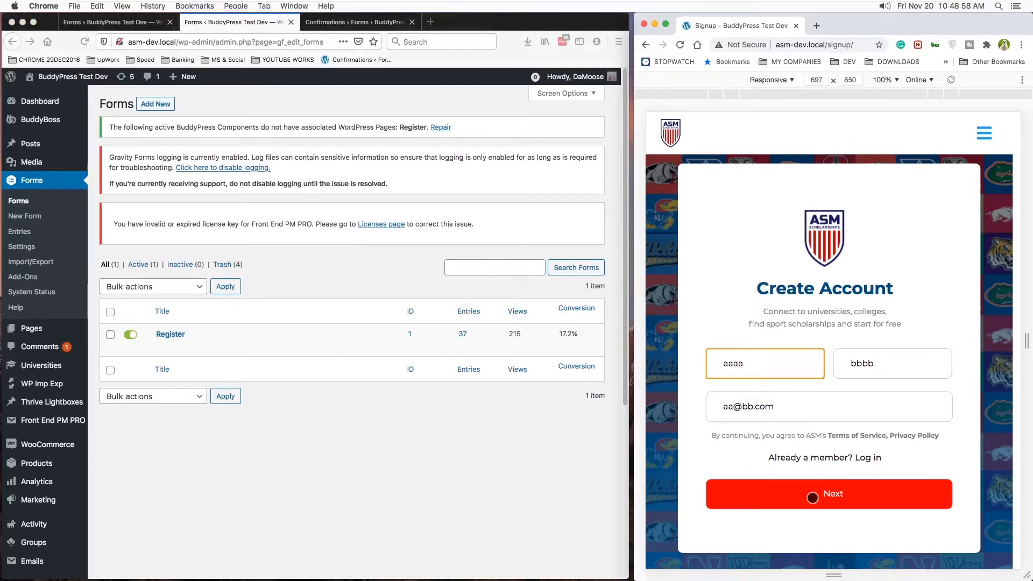
pyautogui.click(812, 498)
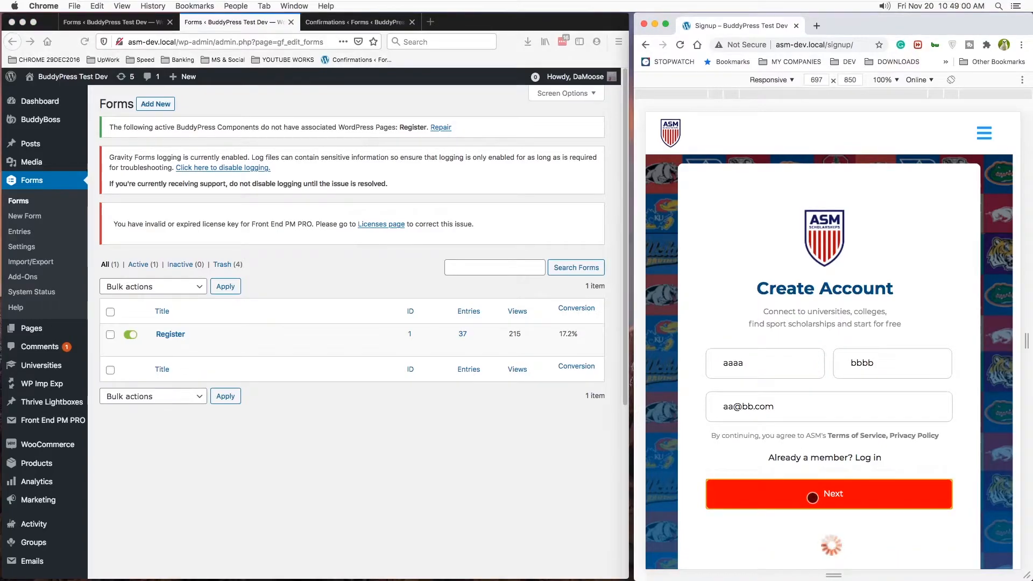
pyautogui.click(734, 358)
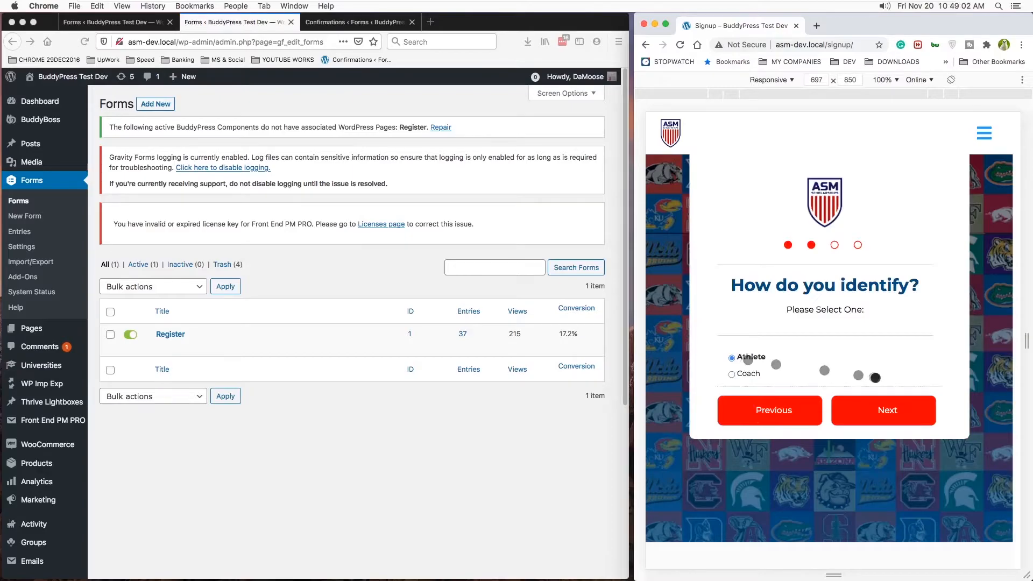
pyautogui.click(880, 412)
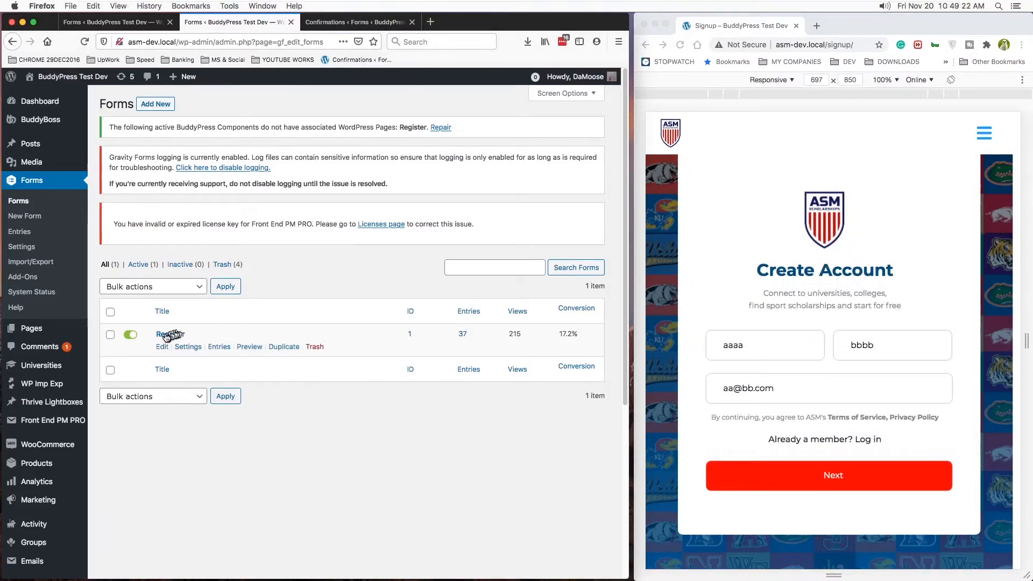
# - Open the Register form's editor in a separate browser tab and switch to it
pyautogui.rightClick(166, 336)
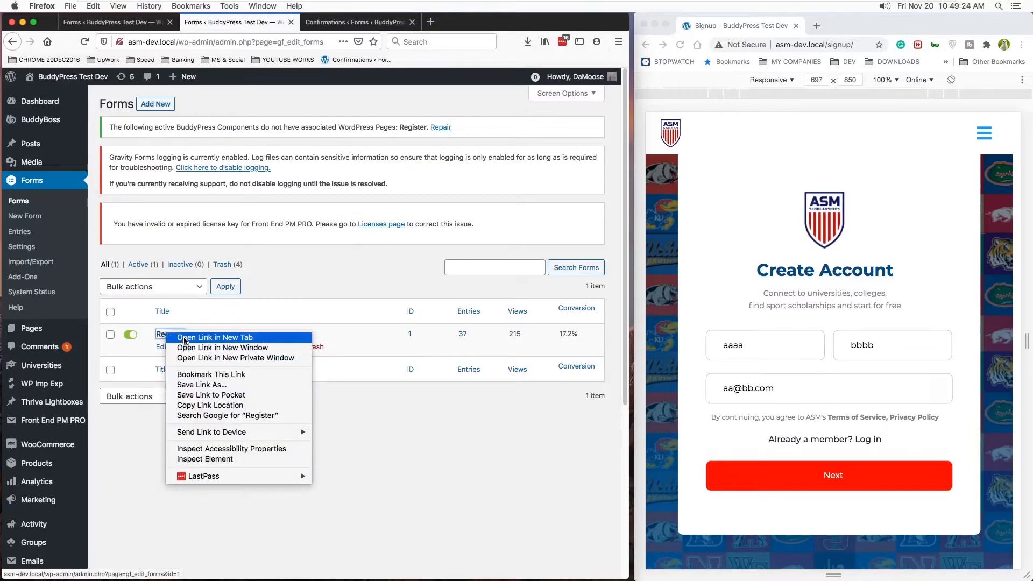
pyautogui.click(184, 341)
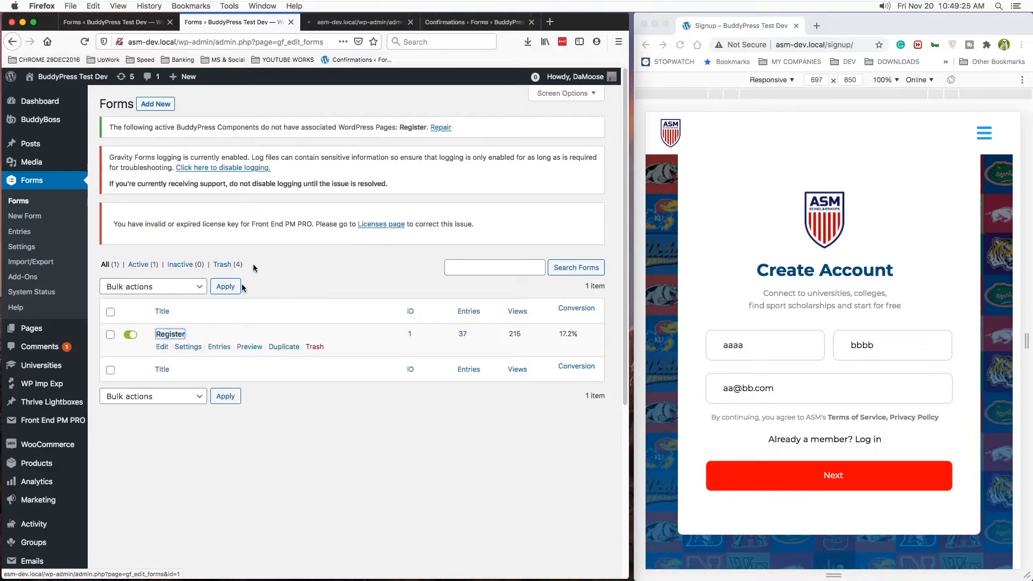
pyautogui.click(366, 24)
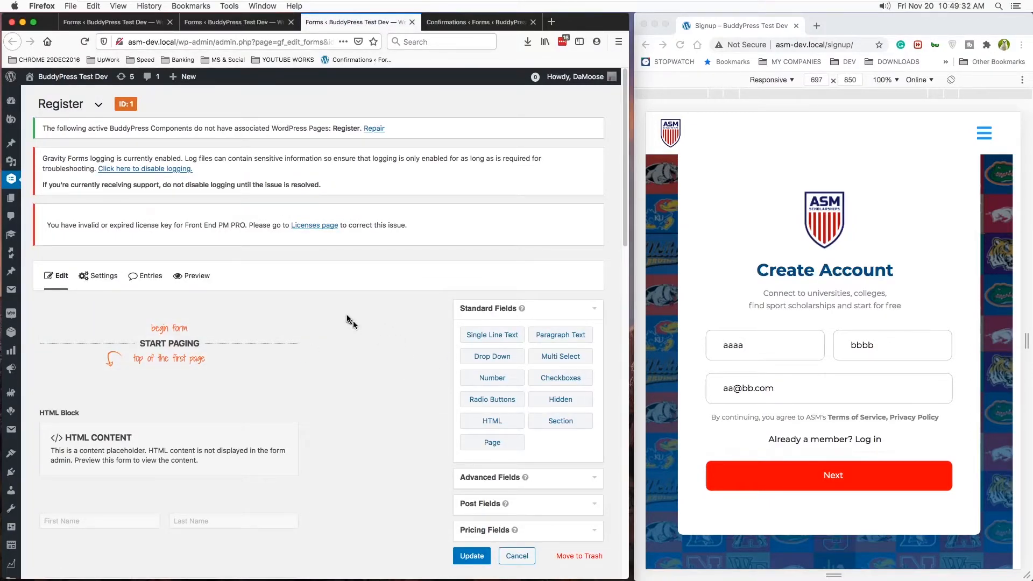
# - Examine how the Register form's paging start, page breaks and paging end divide its HTML blocks and input fields into pages
pyautogui.scroll(-5, 286, 226)
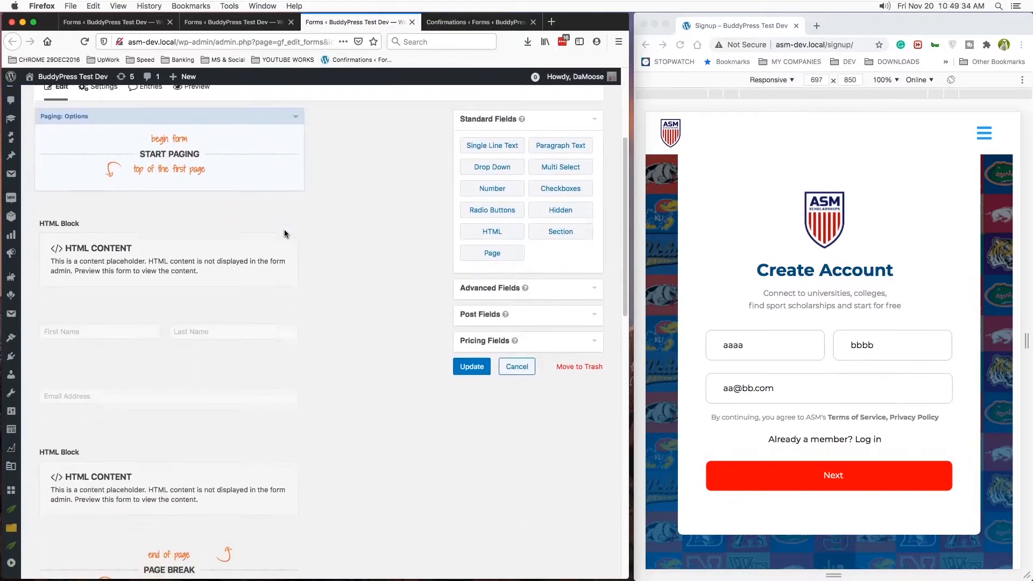
pyautogui.scroll(1, 303, 243)
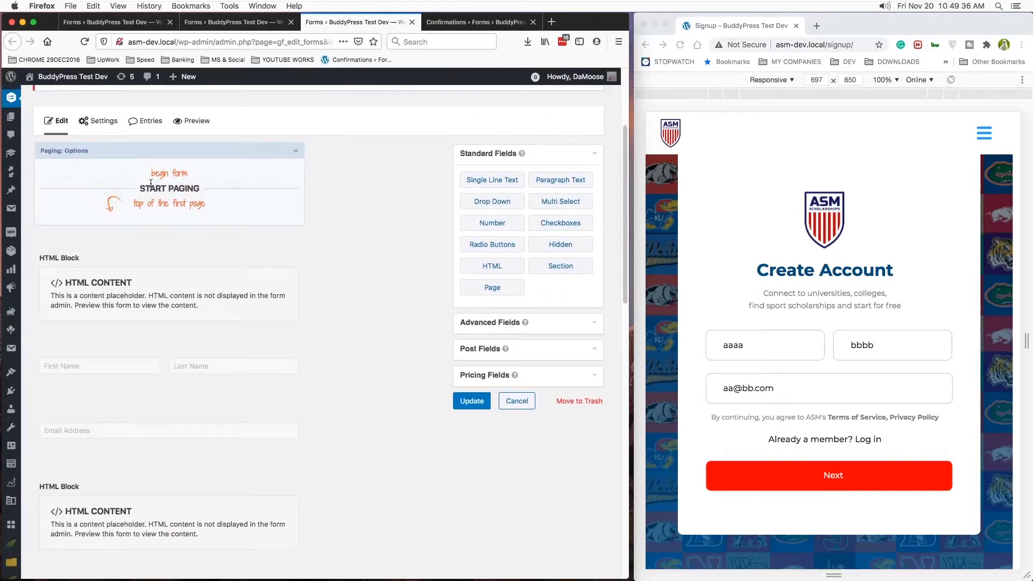
pyautogui.scroll(-4, 192, 192)
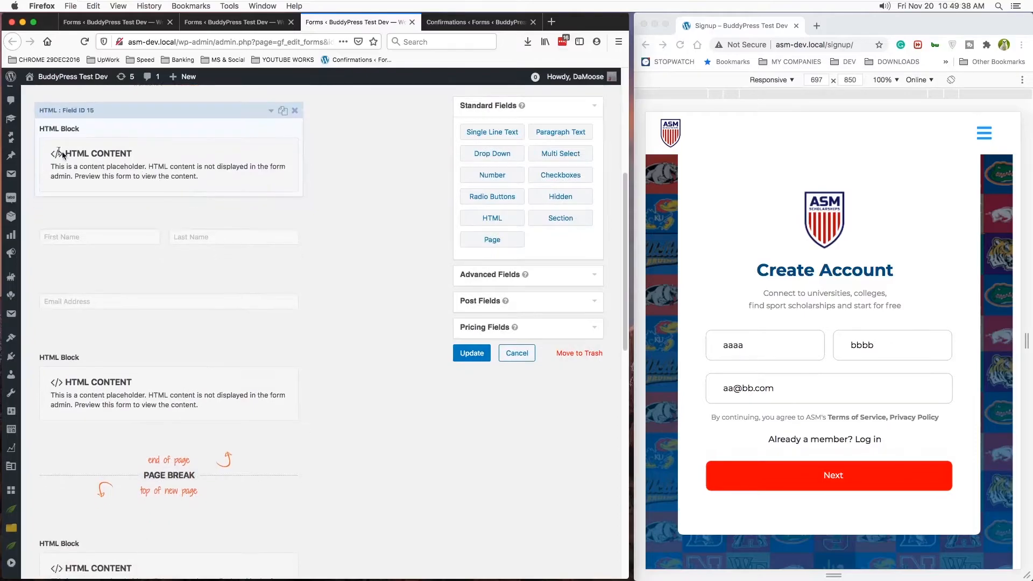
pyautogui.scroll(-8, 199, 235)
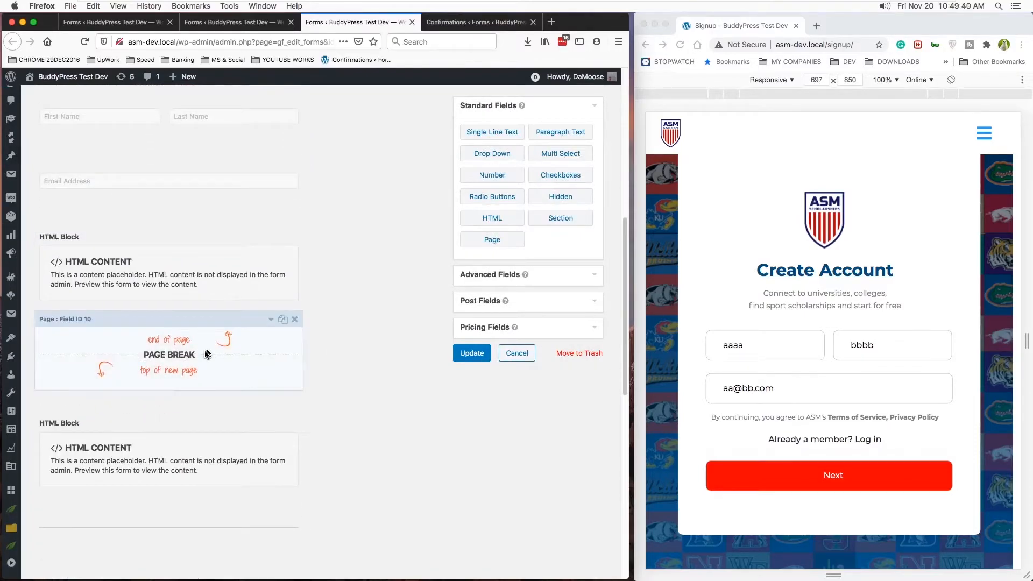
pyautogui.scroll(-4, 205, 351)
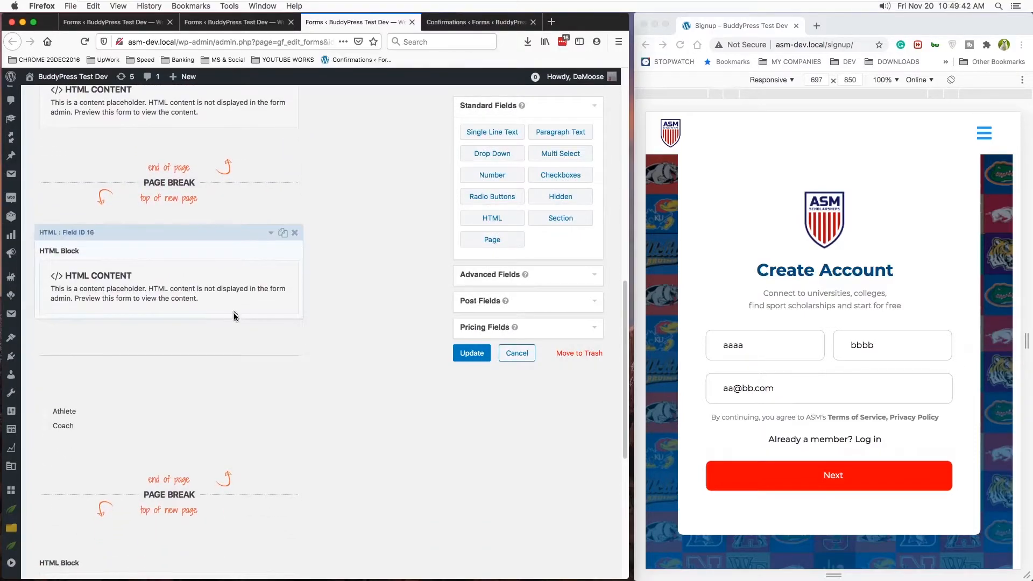
pyautogui.scroll(-7, 177, 388)
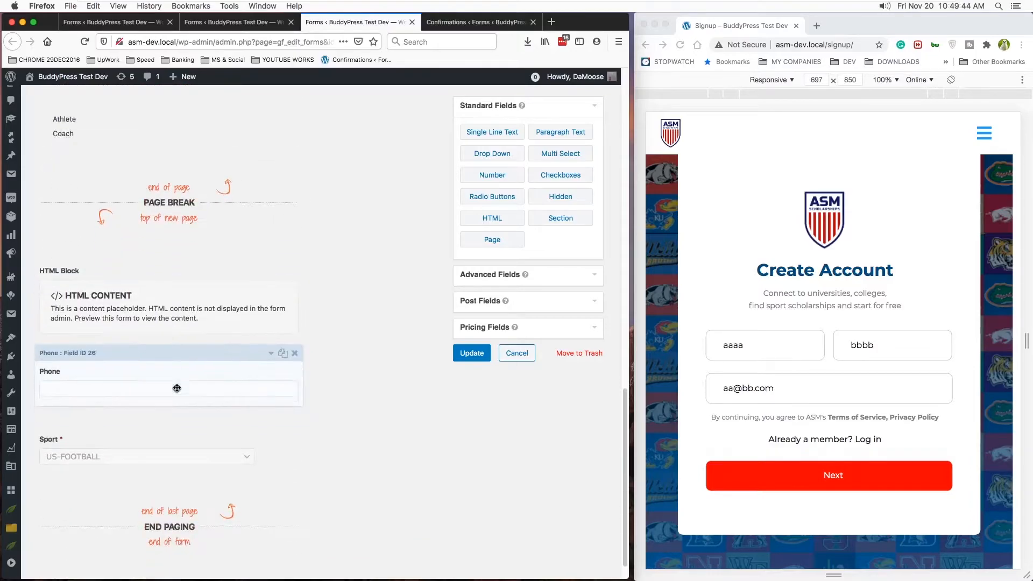
pyautogui.scroll(20, 182, 503)
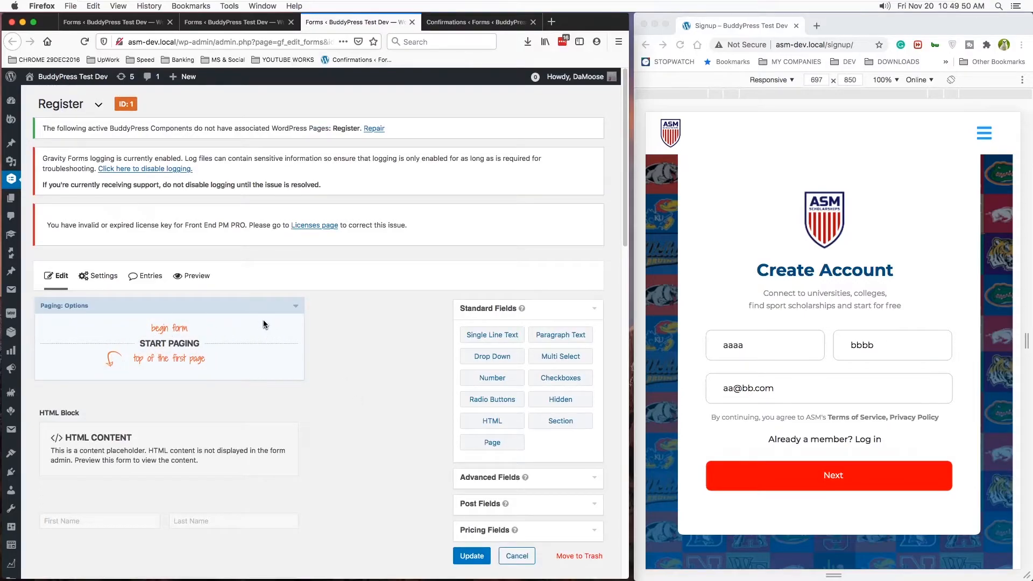
pyautogui.scroll(-10, 305, 375)
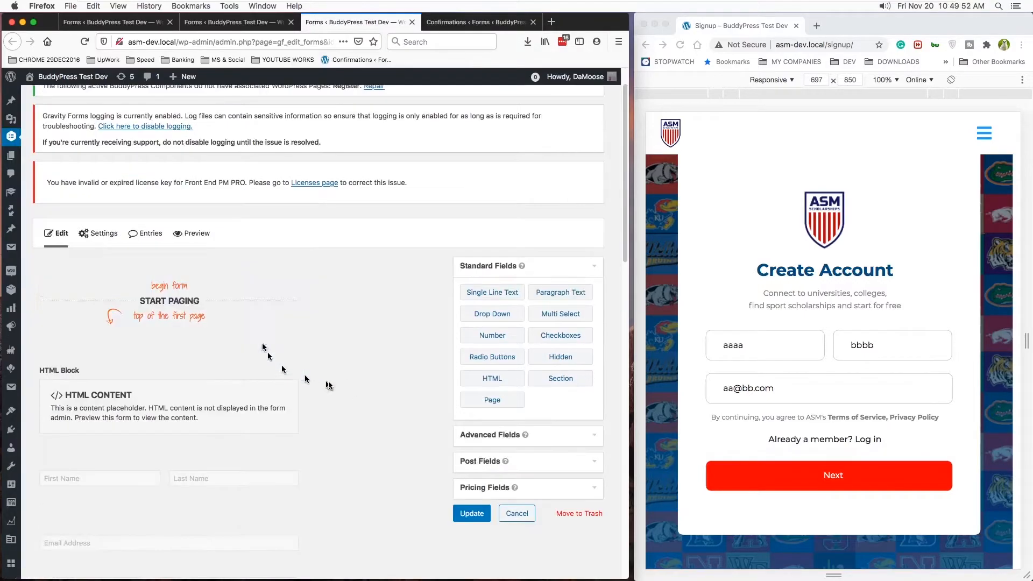
pyautogui.scroll(-1, 347, 413)
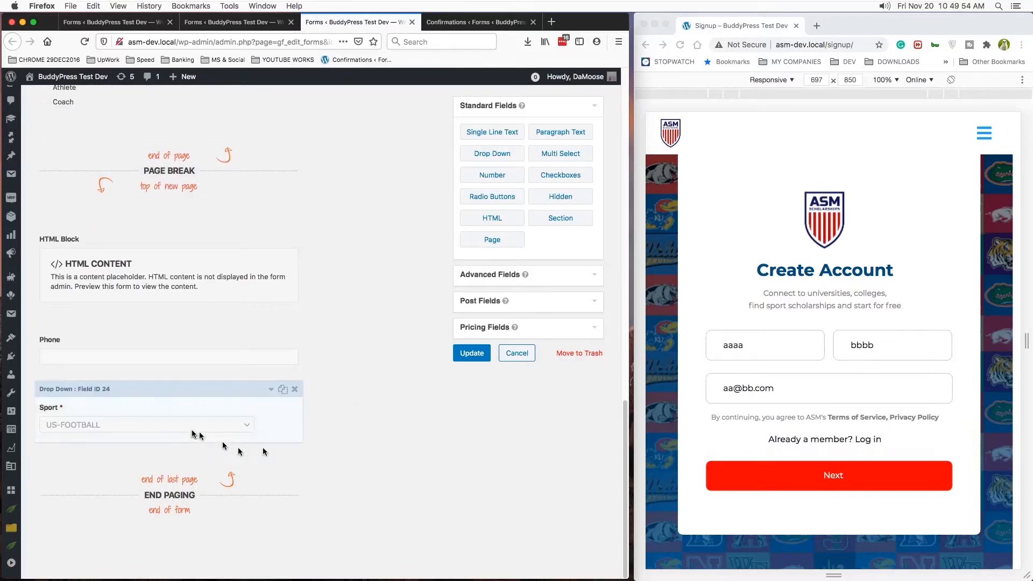
pyautogui.scroll(4, 206, 421)
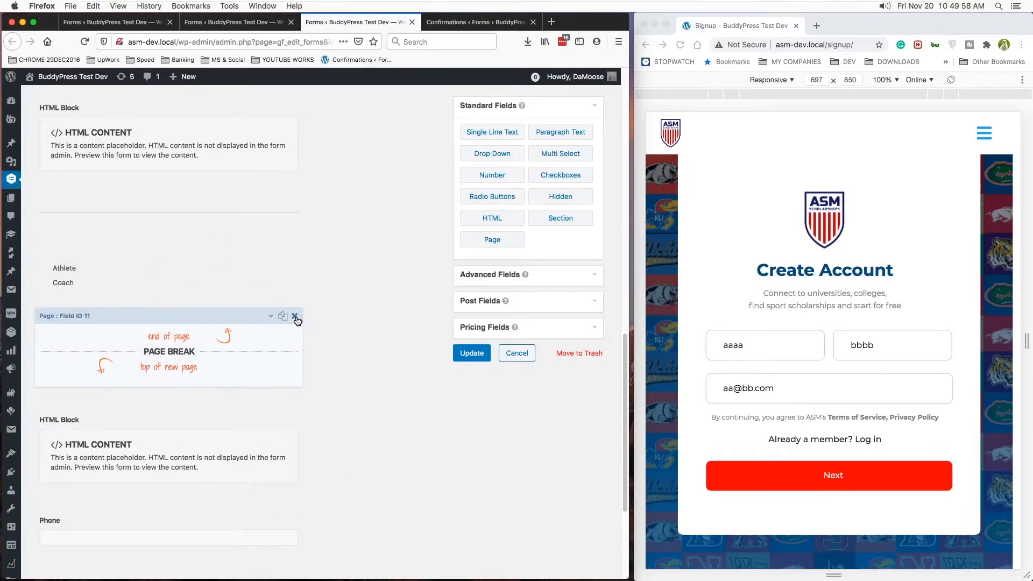
pyautogui.scroll(6, 277, 246)
pyautogui.scroll(5, 174, 303)
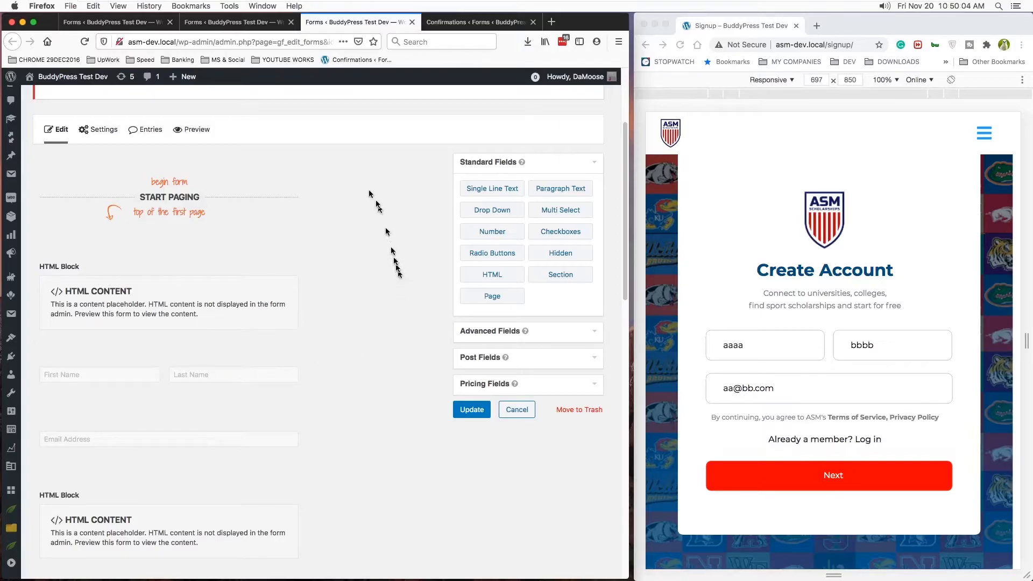
# - Create a new form titled "test" from the Forms list
pyautogui.click(109, 24)
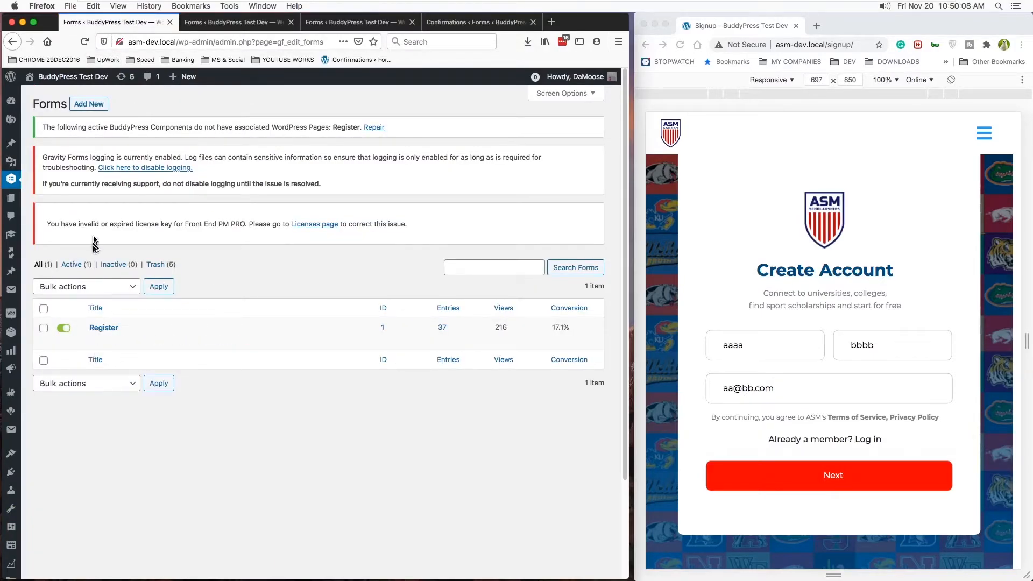
pyautogui.click(84, 105)
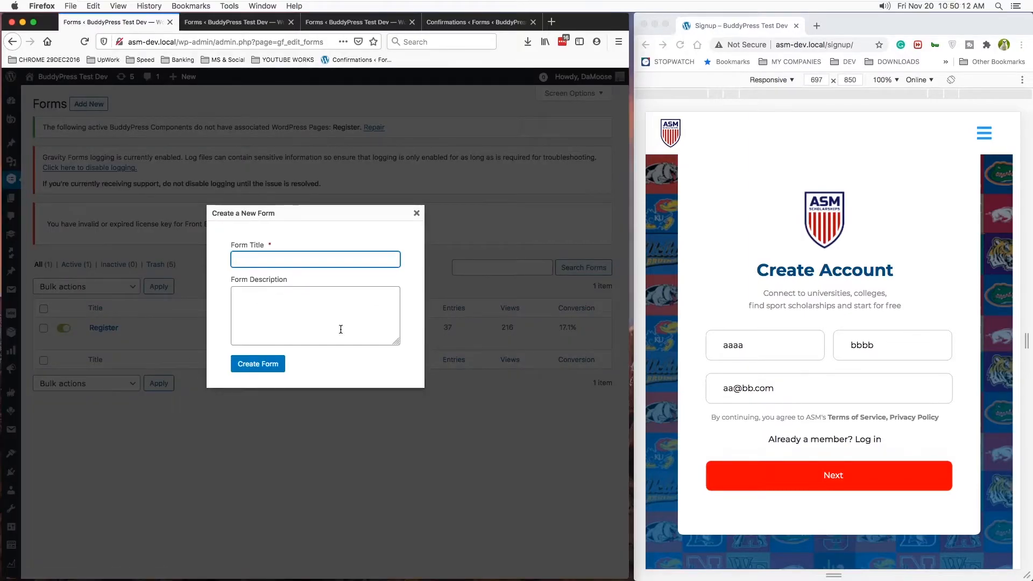
pyautogui.click(258, 364)
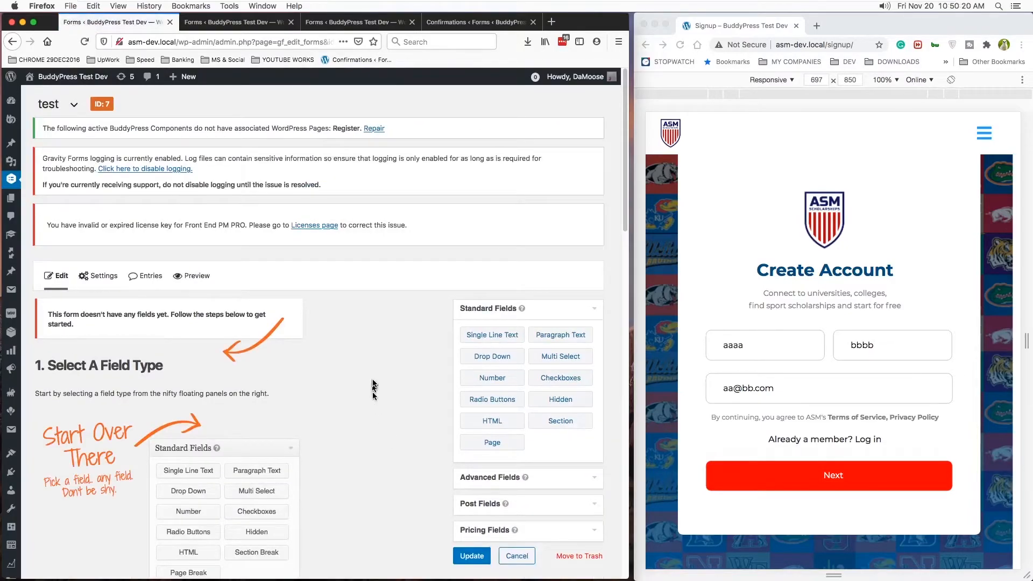
# - Add a Page field to the empty test form to split it into two pages
pyautogui.scroll(-2, 373, 379)
pyautogui.scroll(-2, 372, 378)
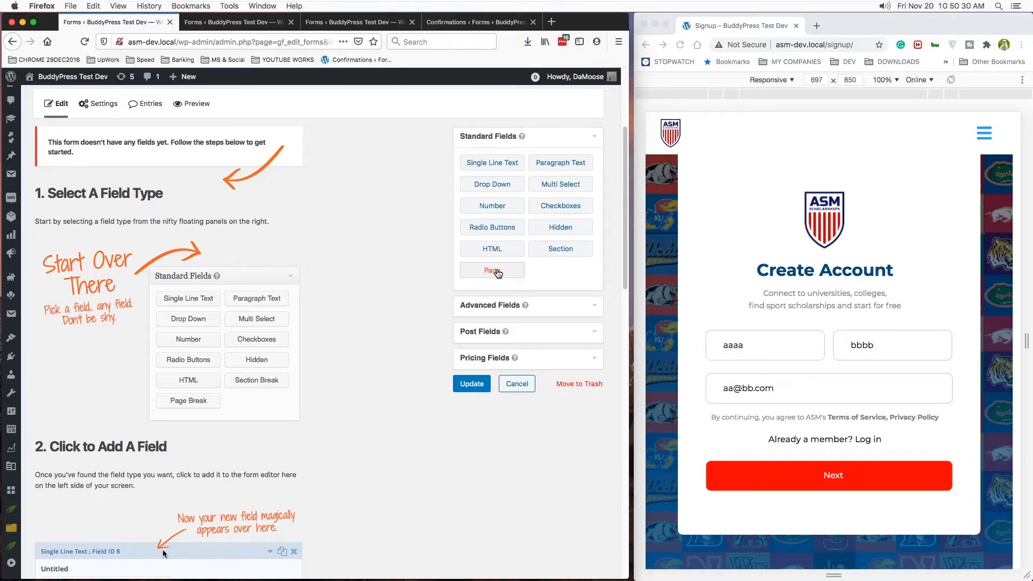
pyautogui.click(497, 273)
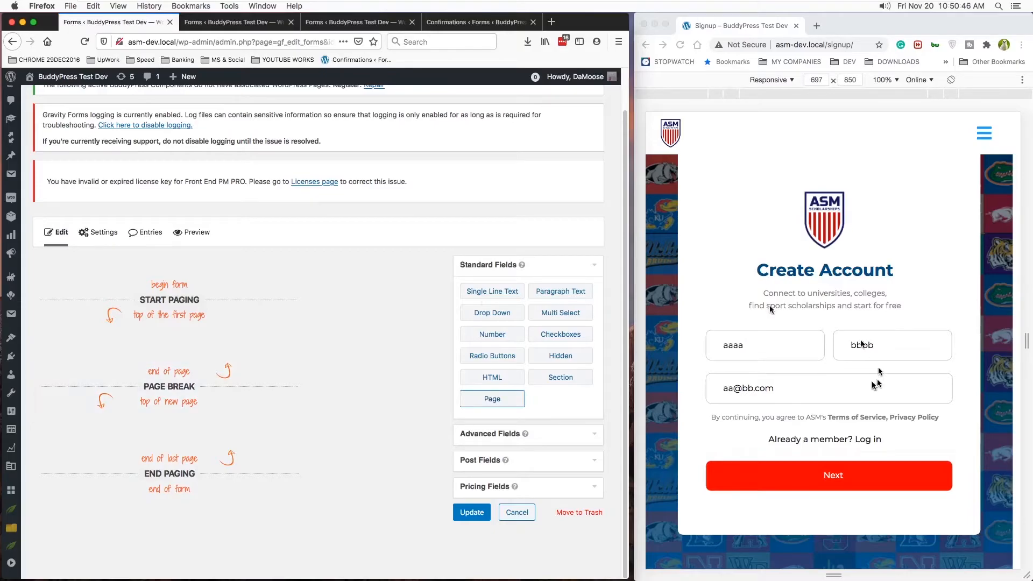
# - Add a Single Line Text field moved above the page break, and a Paragraph Text field on the second page
pyautogui.click(492, 293)
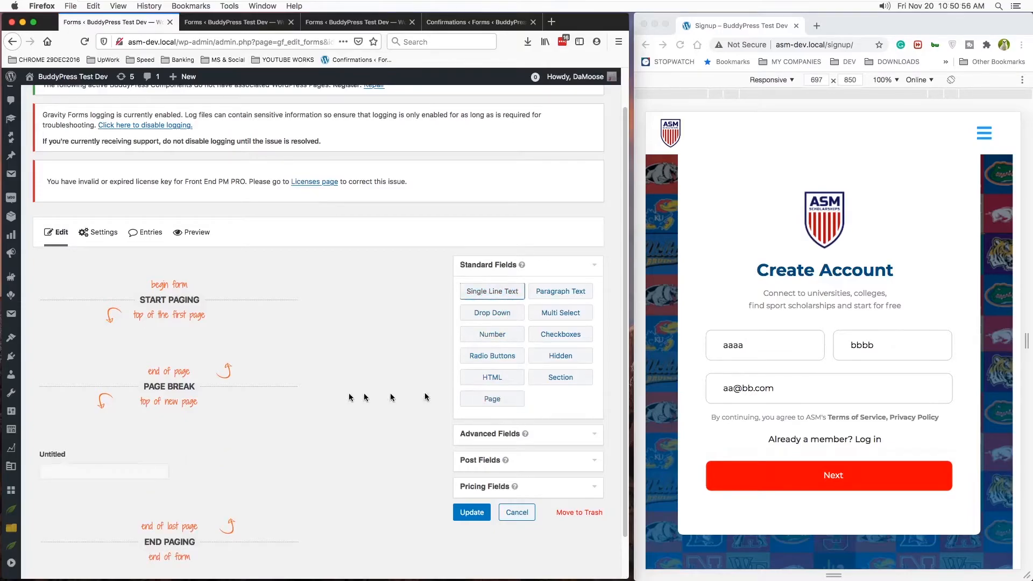
pyautogui.moveTo(130, 437); pyautogui.dragTo(130, 347)
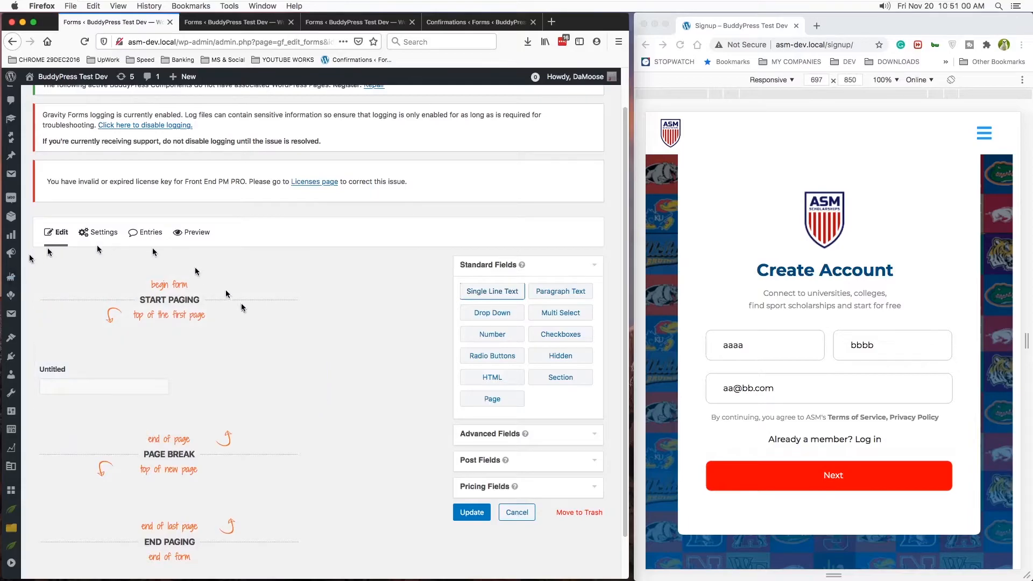
pyautogui.scroll(-2, 260, 366)
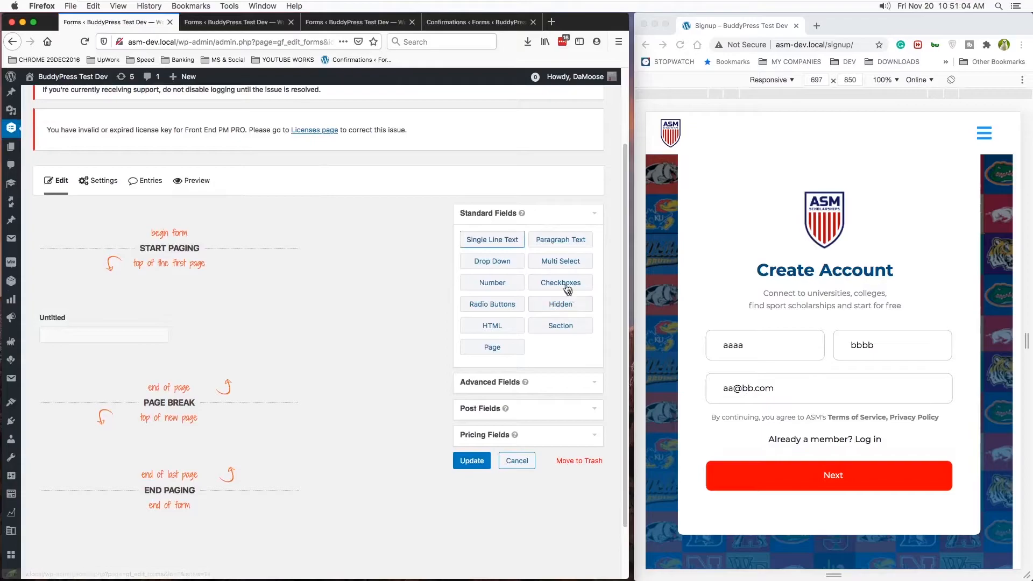
pyautogui.click(566, 240)
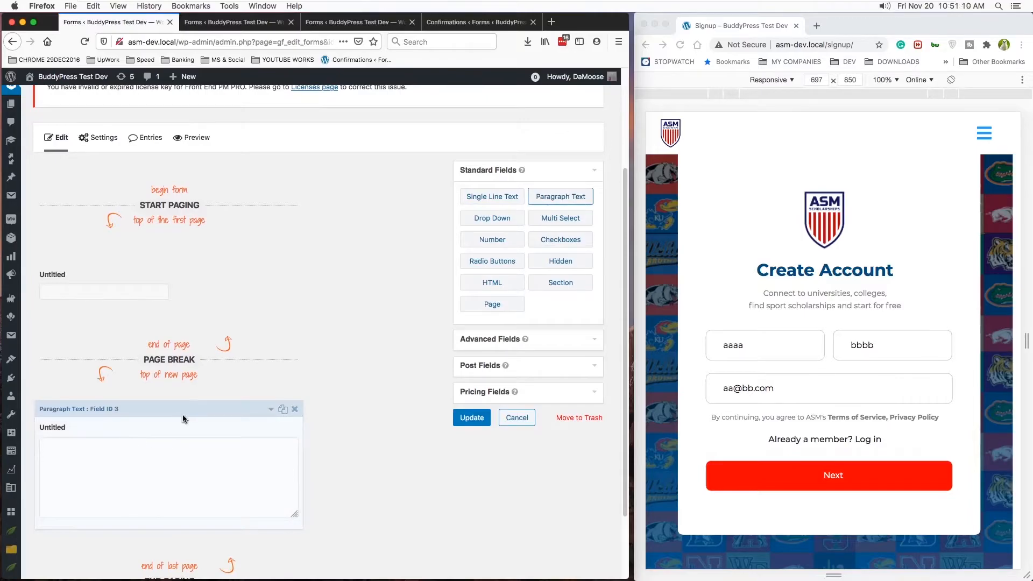
# - Duplicate the page break in the test form to divide it into three pages
pyautogui.scroll(-2, 376, 364)
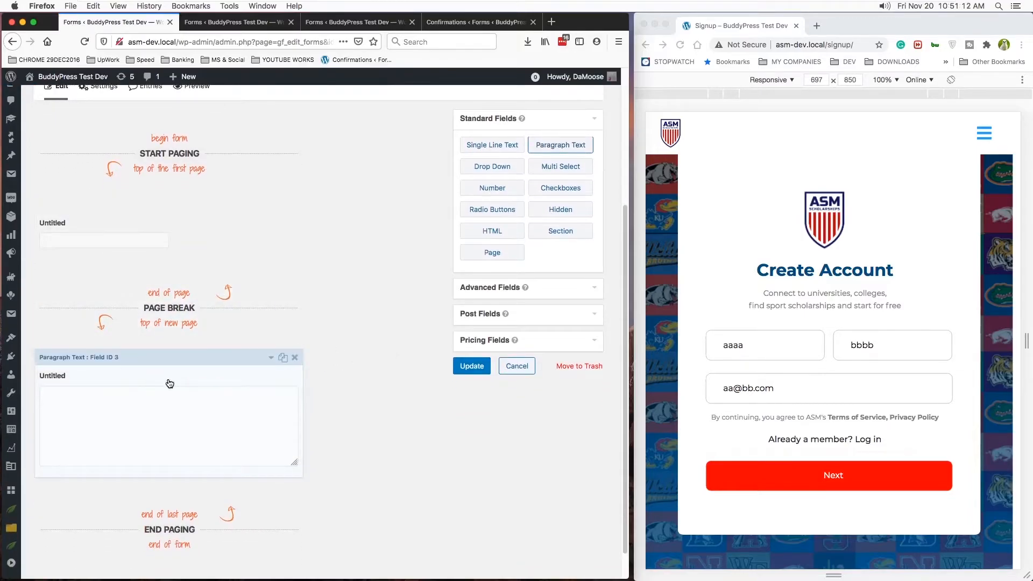
pyautogui.scroll(-1, 169, 383)
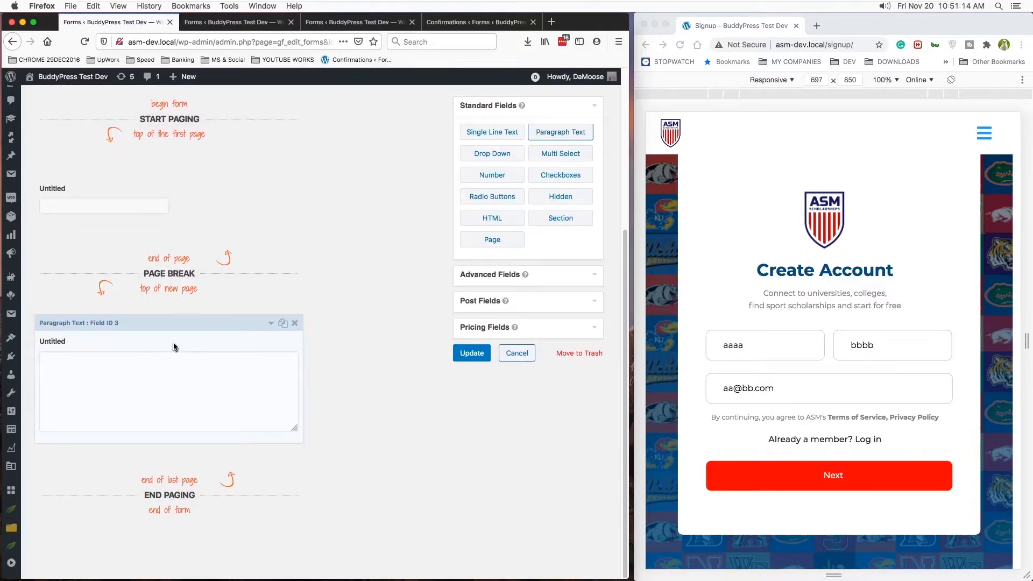
pyautogui.scroll(3, 173, 348)
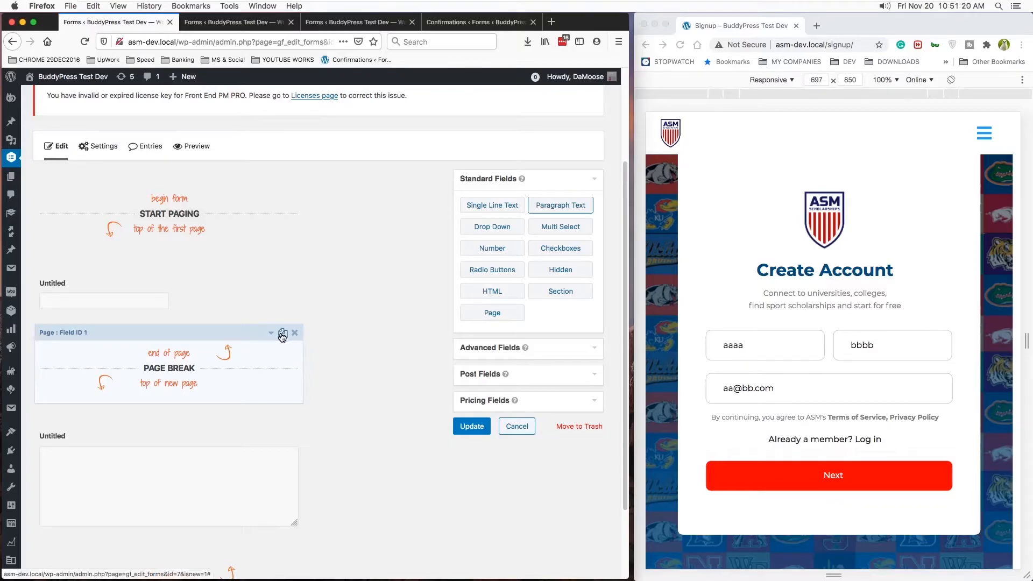
pyautogui.click(281, 333)
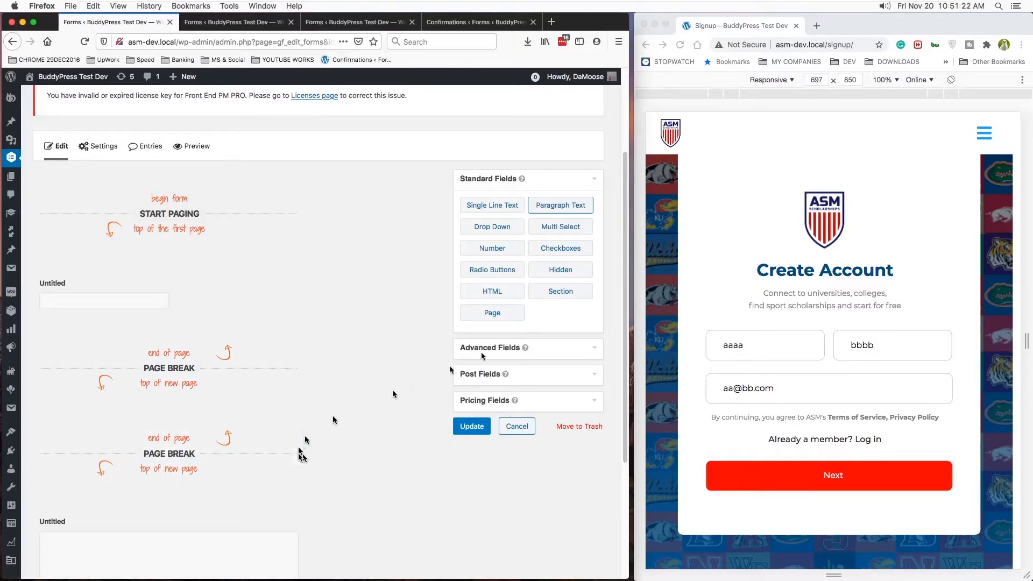
# - Add another Single Line Text field and place it between the two page breaks of the test form
pyautogui.click(496, 207)
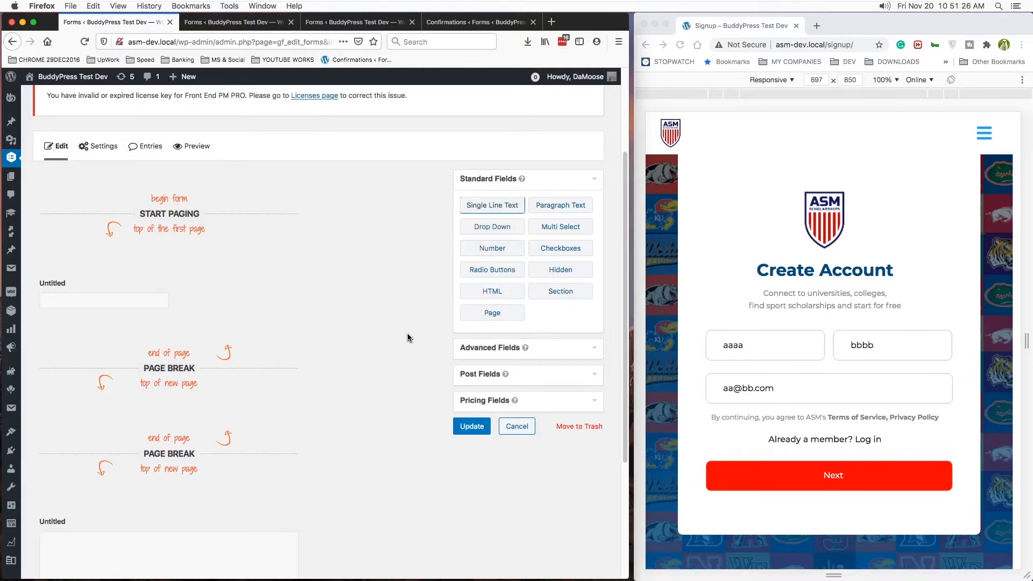
pyautogui.scroll(-4, 407, 337)
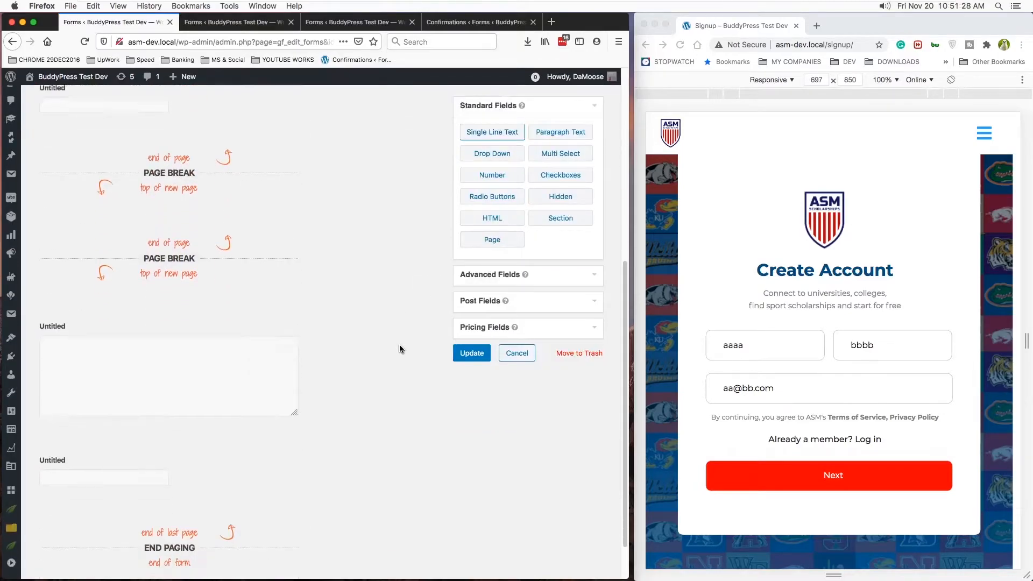
pyautogui.moveTo(178, 423); pyautogui.dragTo(323, 336)
pyautogui.scroll(-1, 331, 340)
pyautogui.scroll(5, 331, 340)
pyautogui.scroll(2, 332, 339)
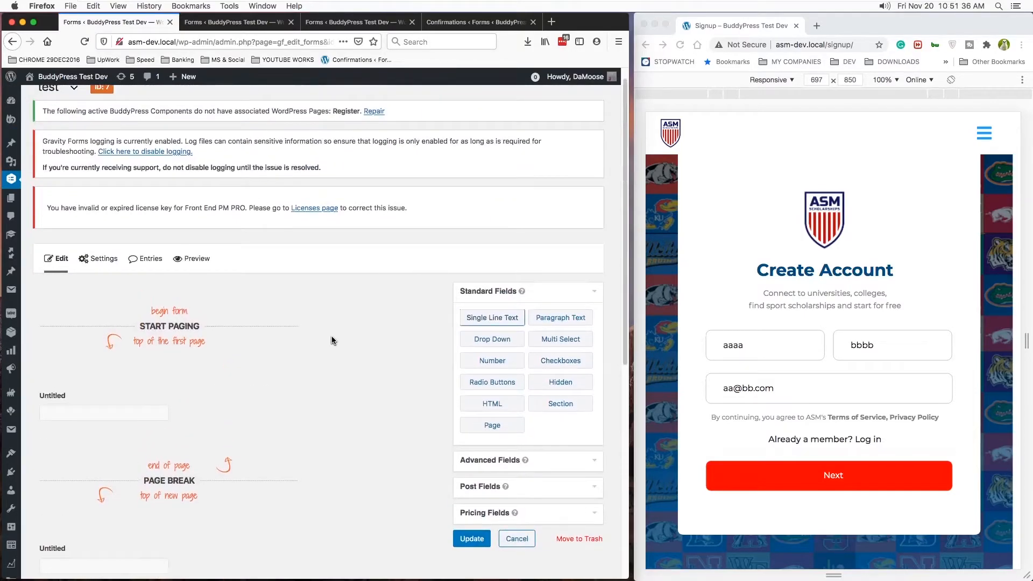
pyautogui.scroll(-2, 331, 340)
pyautogui.scroll(-3, 197, 311)
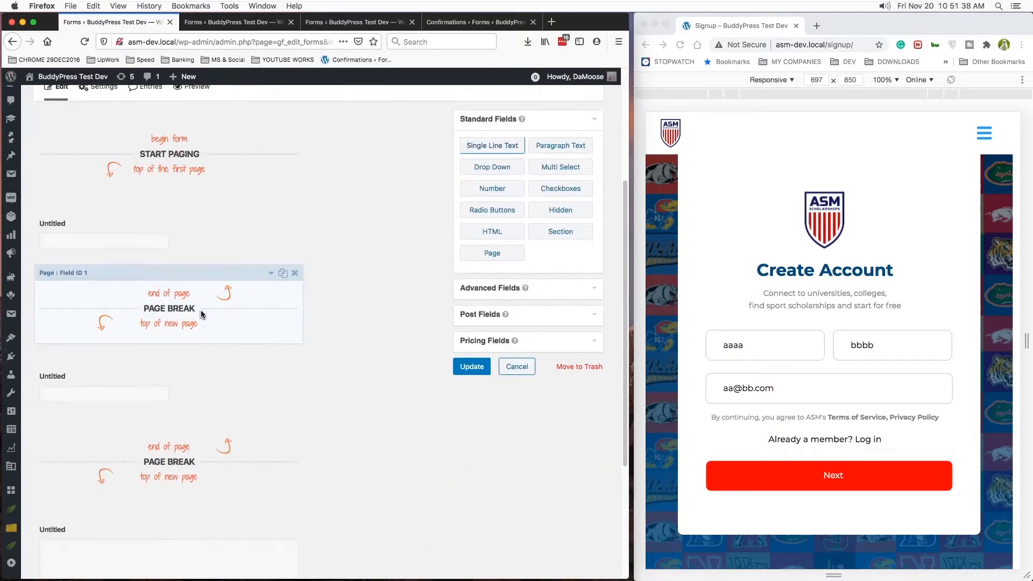
pyautogui.scroll(-5, 249, 386)
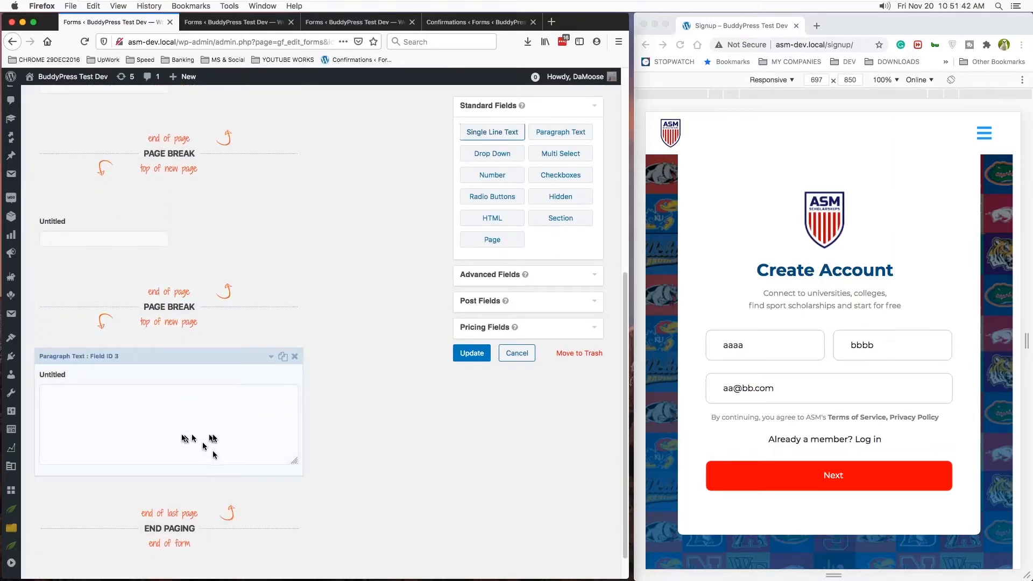
pyautogui.scroll(-1, 215, 436)
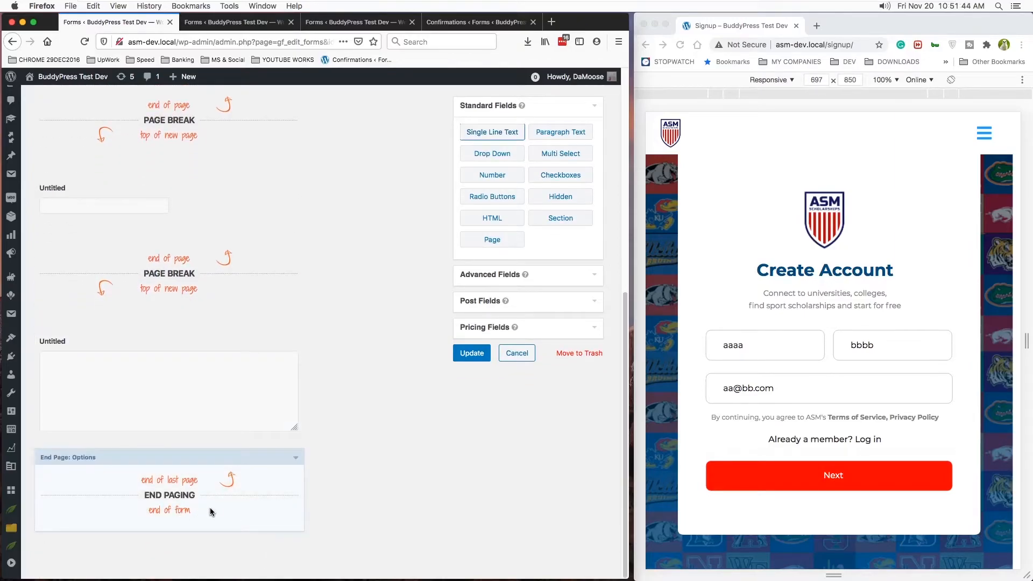
pyautogui.scroll(10, 210, 508)
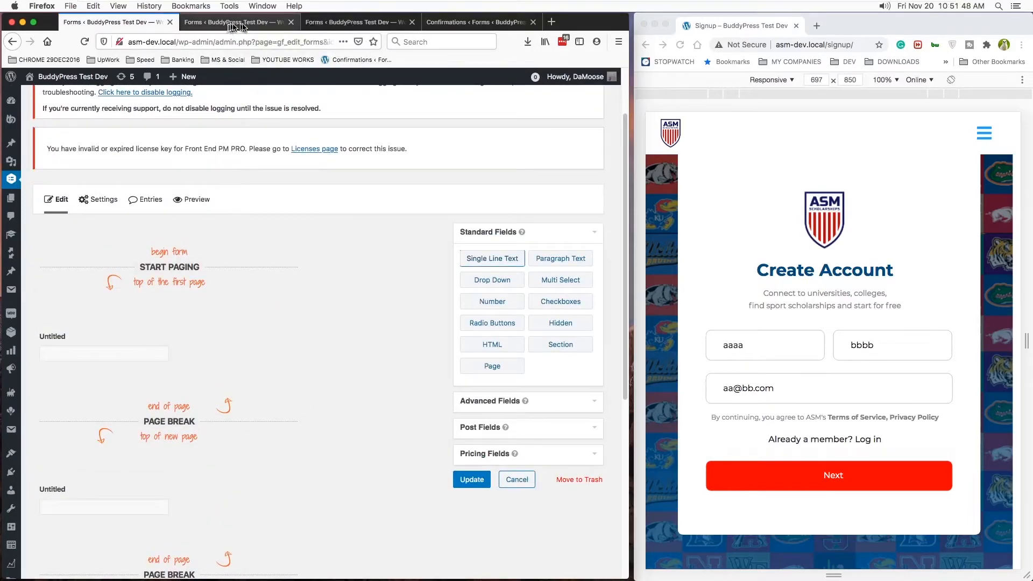
# - Switch to the Register form and examine the content of the HTML block above its name fields, closing the block's settings when done
pyautogui.click(357, 24)
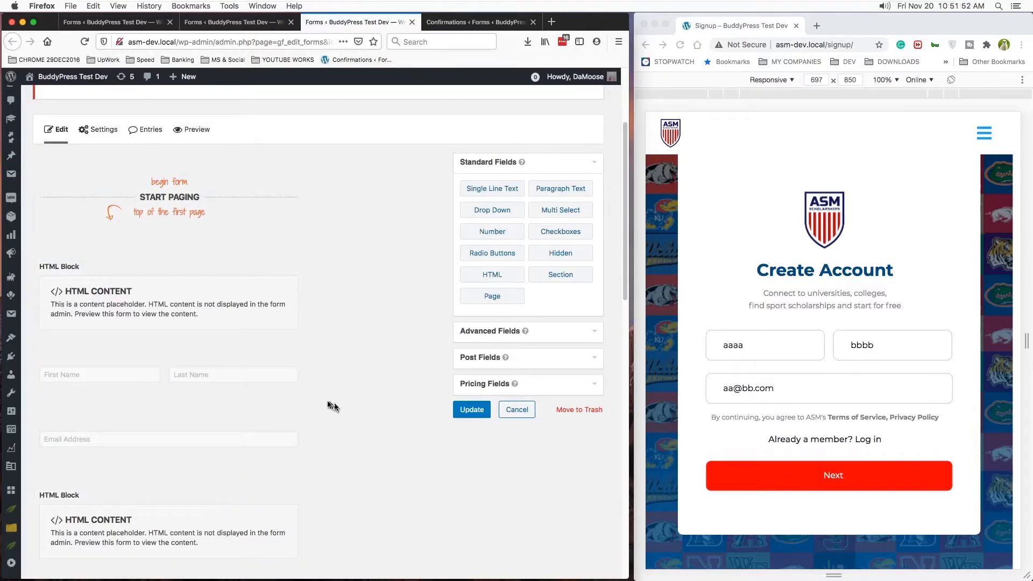
pyautogui.scroll(-1, 316, 422)
pyautogui.scroll(4, 316, 422)
pyautogui.scroll(-1, 315, 423)
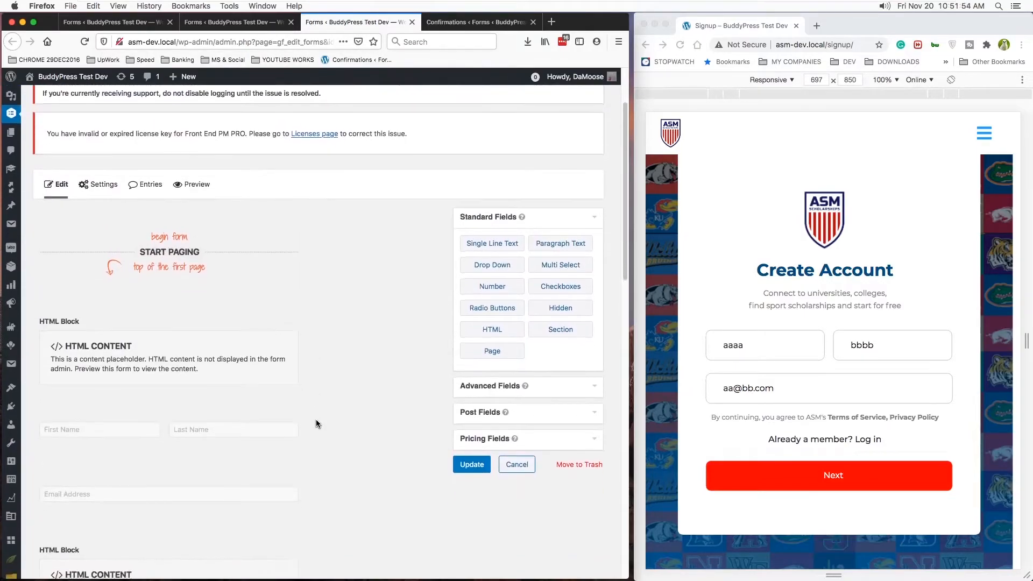
pyautogui.scroll(-5, 316, 419)
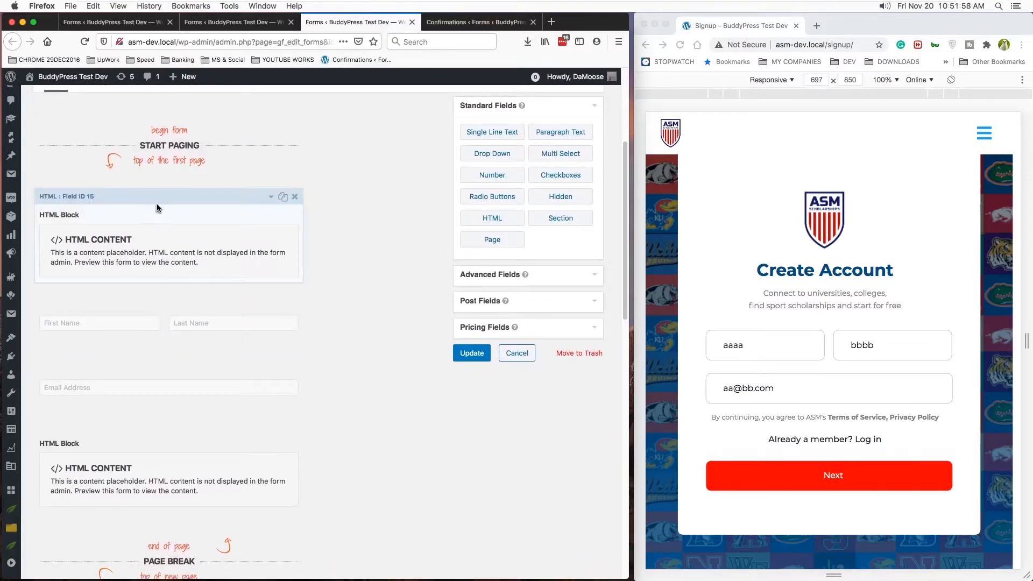
pyautogui.click(172, 198)
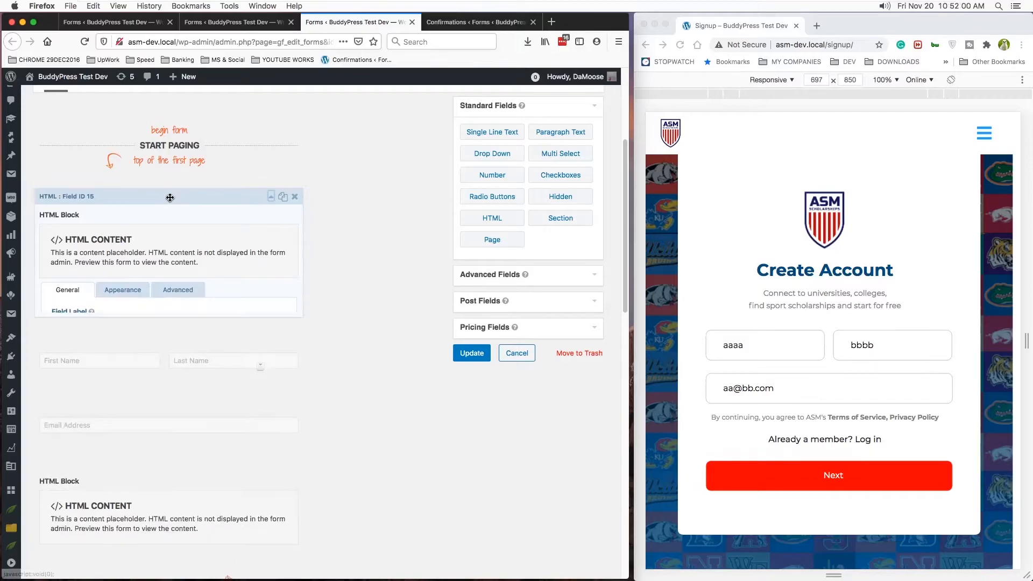
pyautogui.scroll(-5, 247, 234)
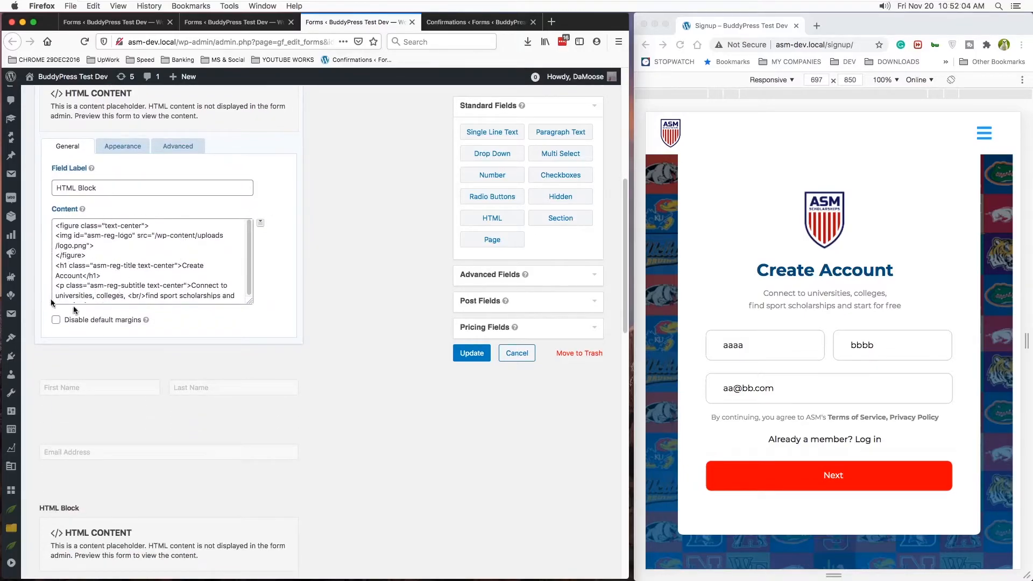
pyautogui.scroll(-1, 132, 267)
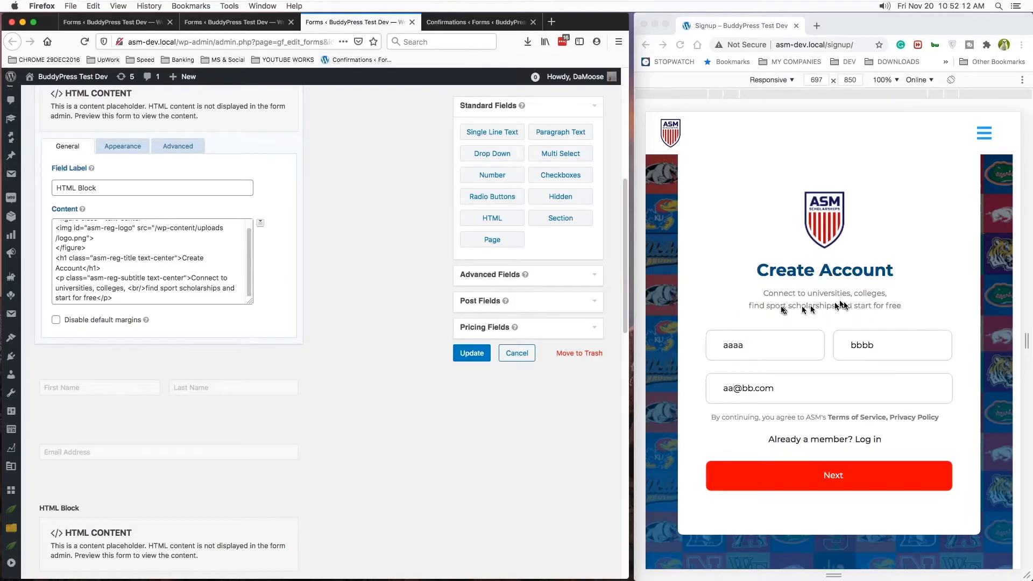
pyautogui.scroll(-1, 102, 290)
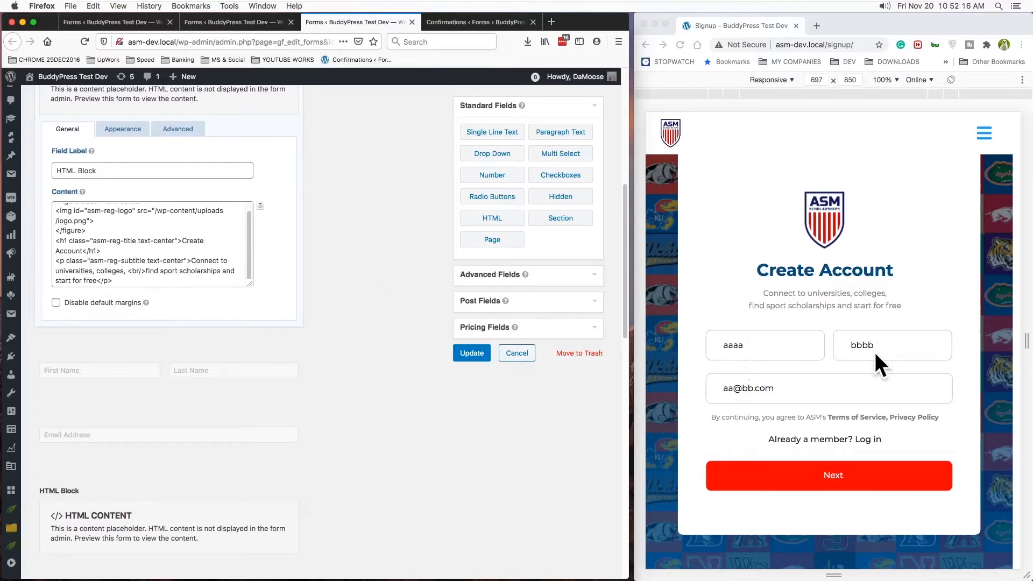
pyautogui.scroll(5, 341, 301)
pyautogui.click(271, 166)
# - Show the Advanced Fields that supply the Register form's name and email inputs
pyautogui.scroll(-3, 345, 285)
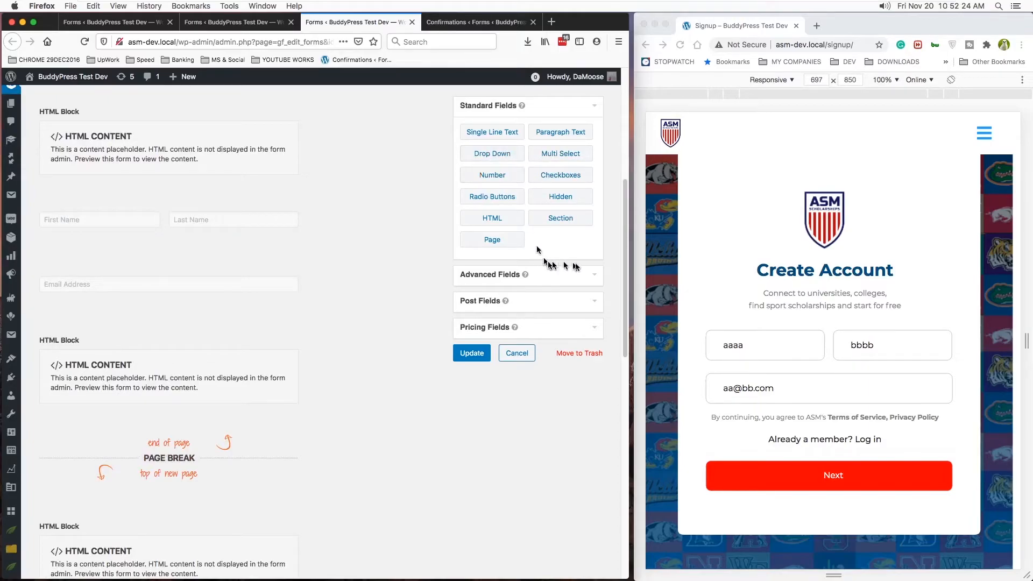
pyautogui.click(591, 279)
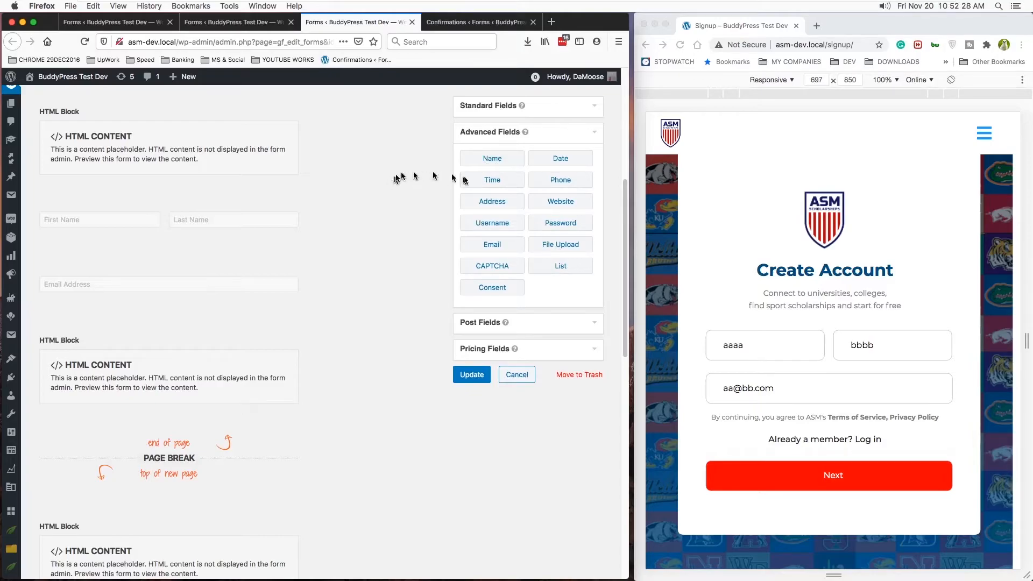
pyautogui.click(115, 282)
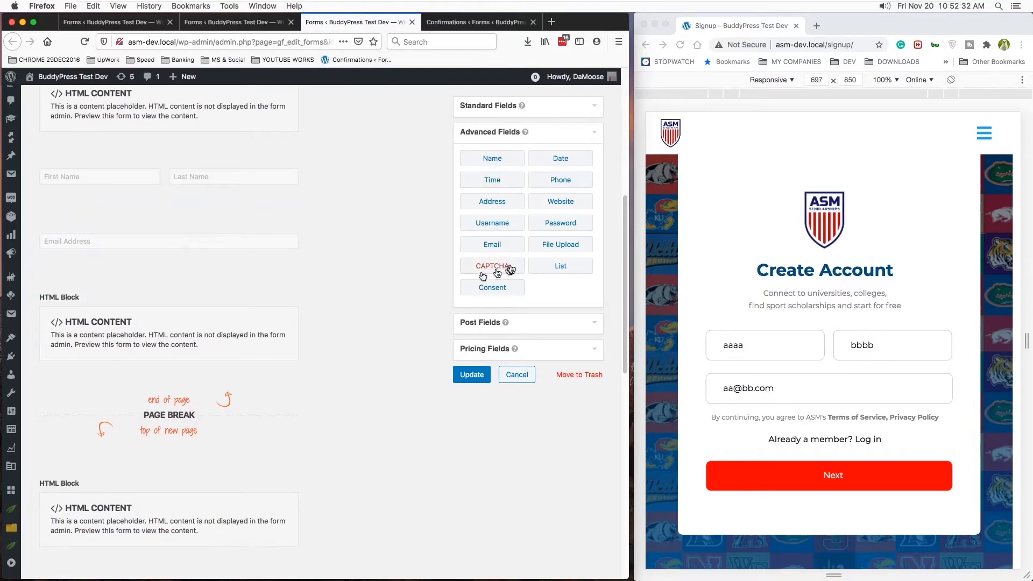
# - Examine the footnote content of the HTML block below the Email Address field, leaving its settings closed
pyautogui.scroll(-3, 306, 244)
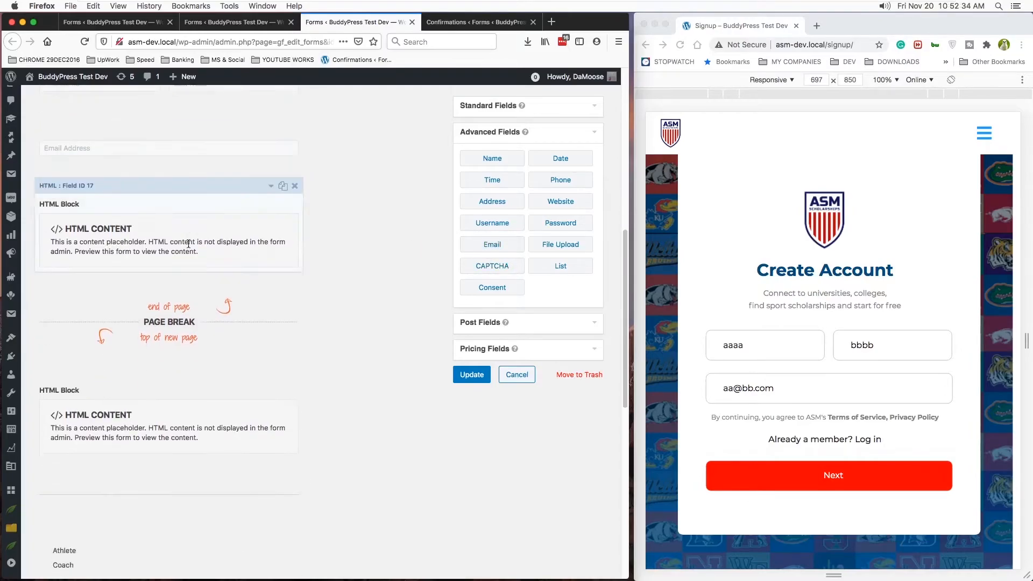
pyautogui.click(179, 188)
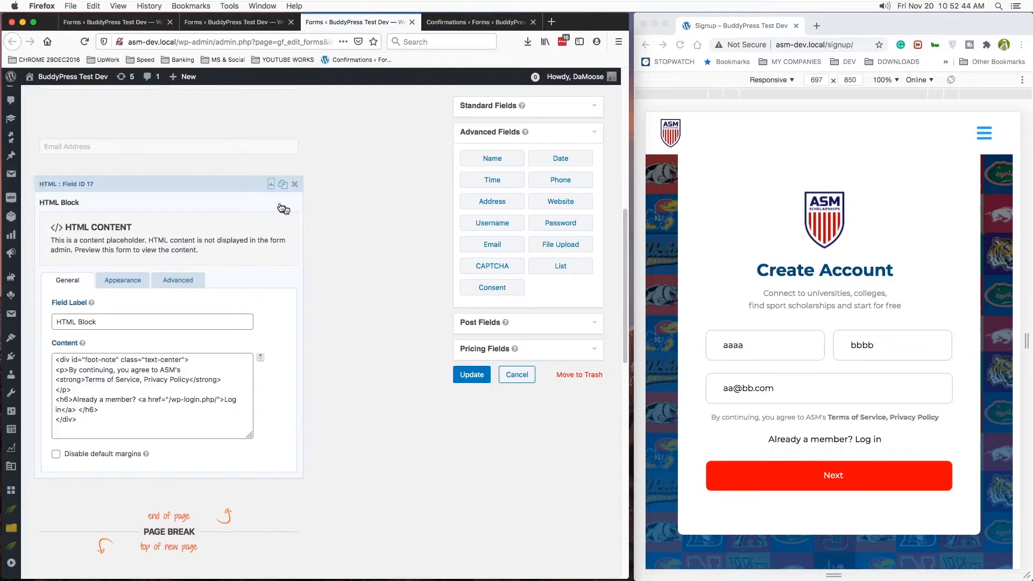
pyautogui.click(271, 186)
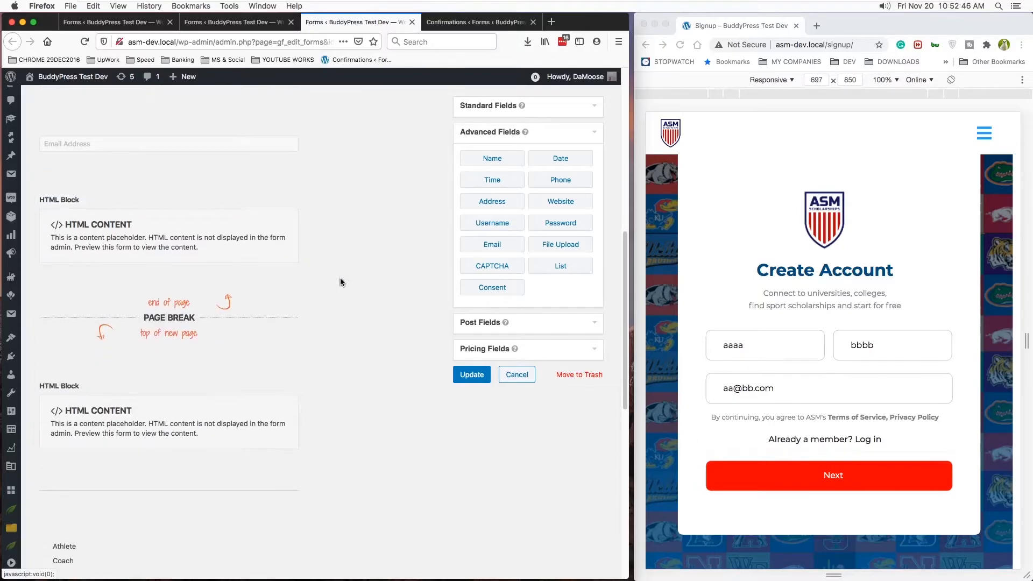
# - Advance the live signup form to its second page and find the matching page in the Register form
pyautogui.click(867, 481)
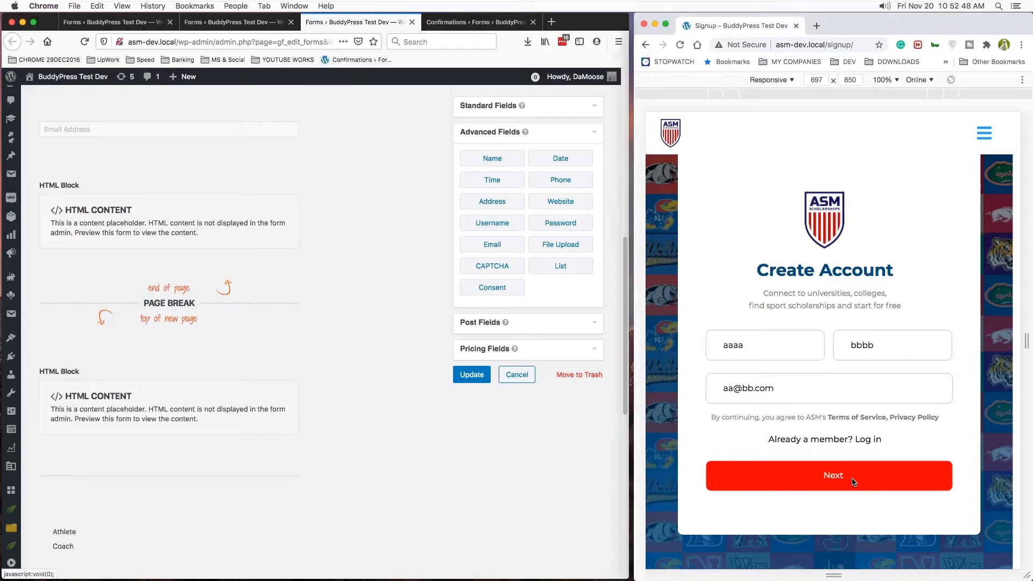
pyautogui.click(850, 478)
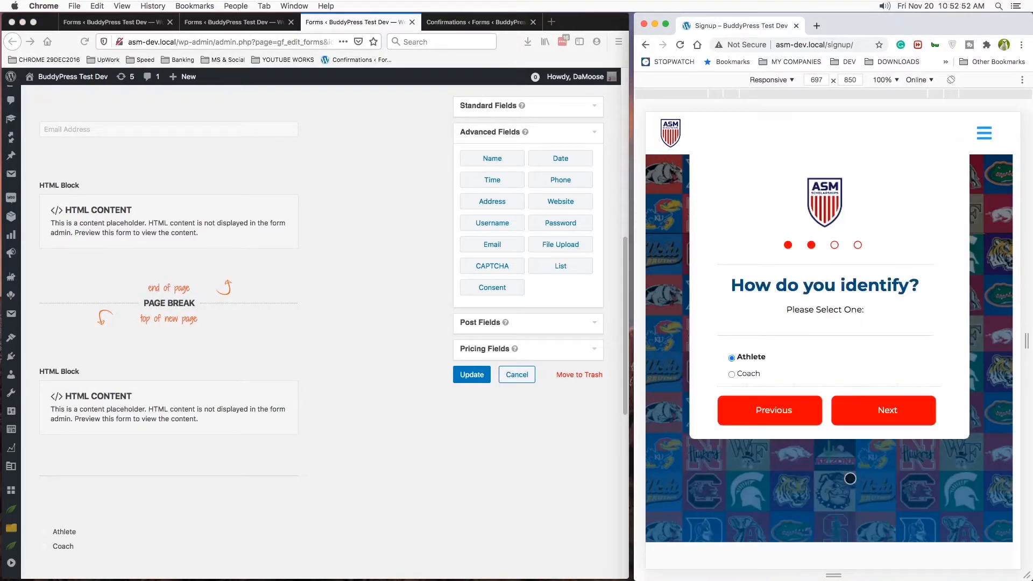
pyautogui.scroll(-2, 371, 382)
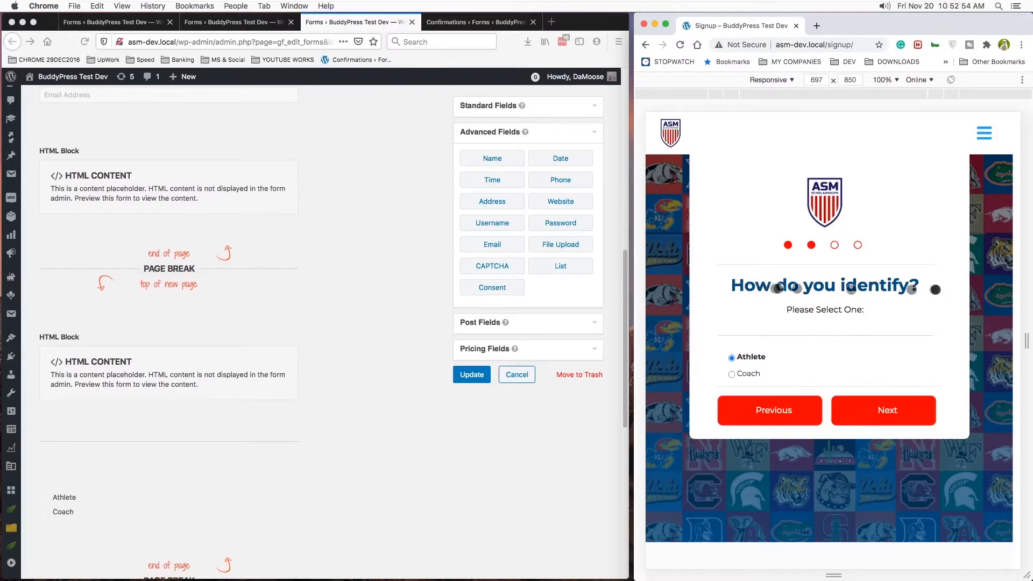
pyautogui.scroll(-2, 339, 325)
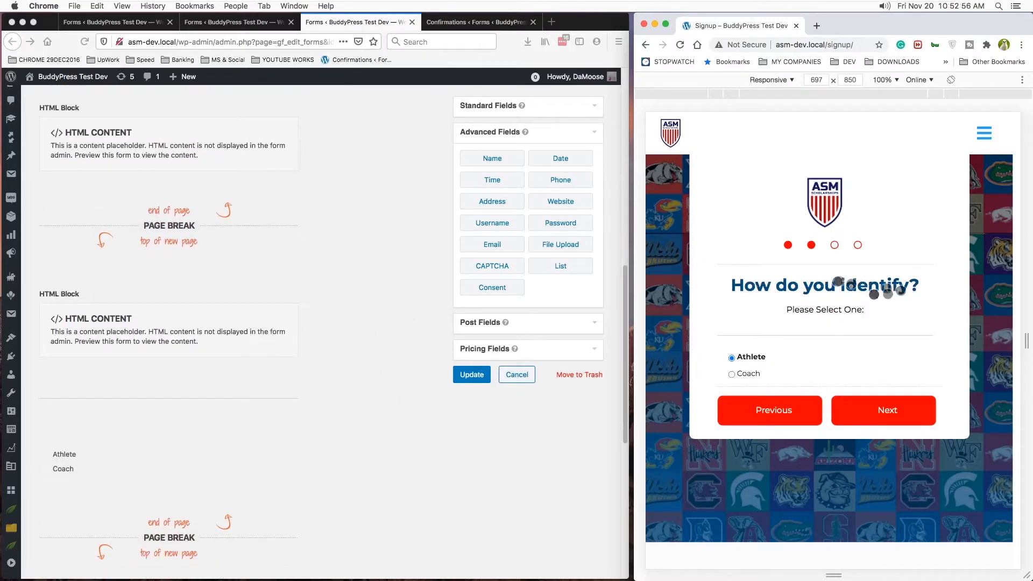
pyautogui.scroll(-2, 277, 296)
# - Examine the markup in the second page's HTML block for the logo, progress dots, heading and selection text, down to the Athlete and Coach choices
pyautogui.click(215, 287)
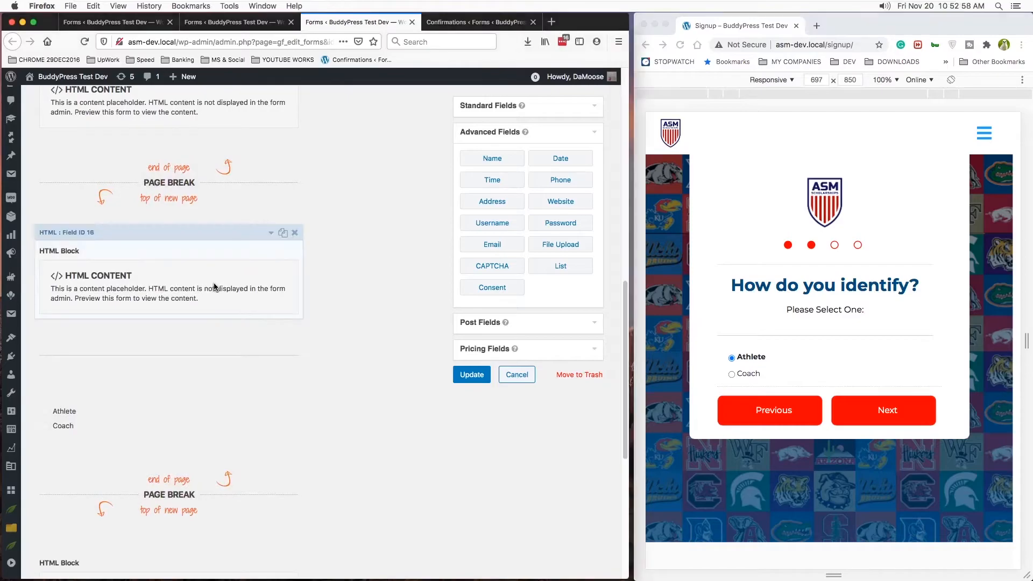
pyautogui.click(270, 234)
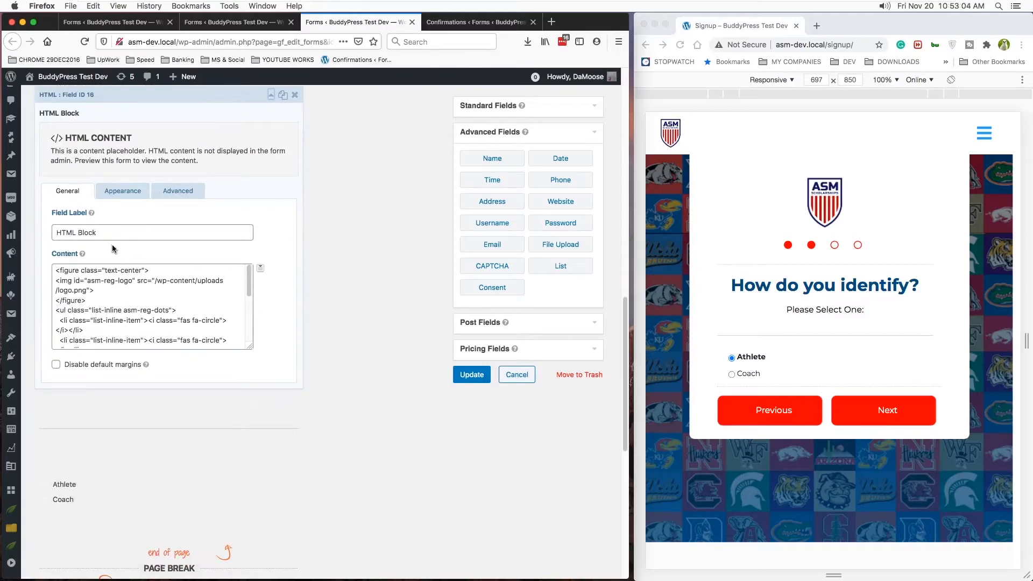
pyautogui.scroll(-2, 176, 314)
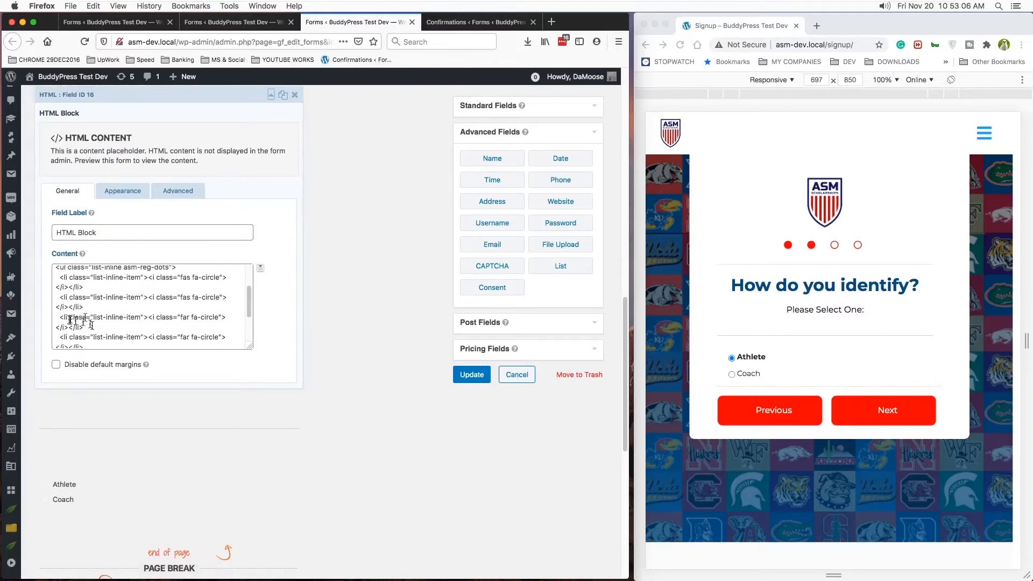
pyautogui.scroll(-3, 70, 320)
pyautogui.scroll(-1, 134, 336)
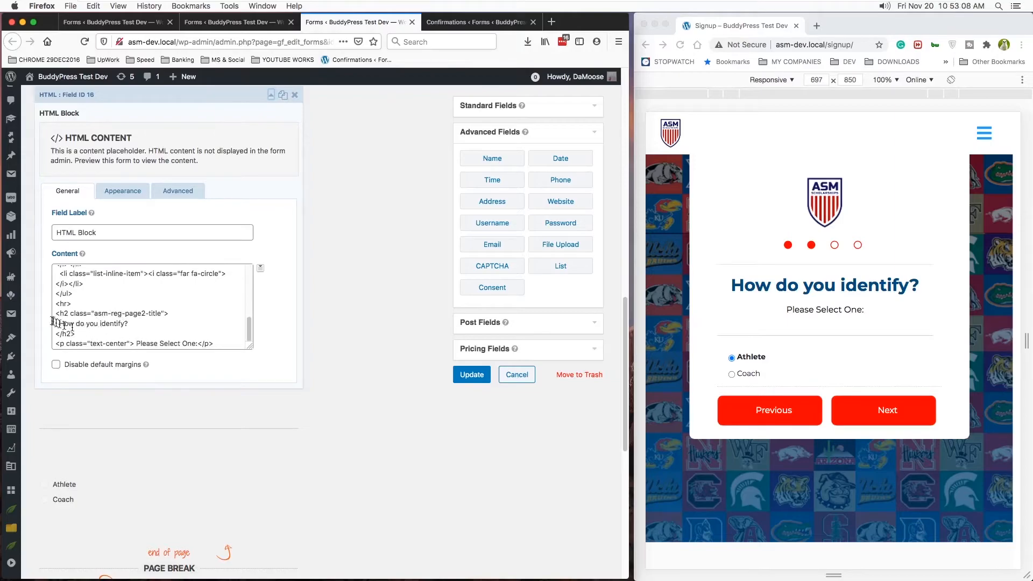
pyautogui.scroll(3, 167, 323)
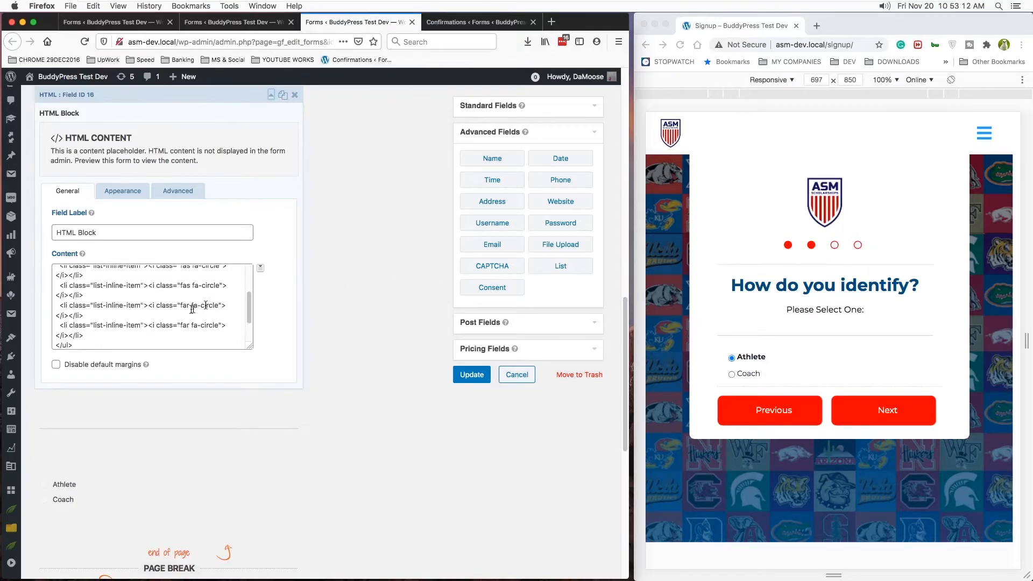
pyautogui.scroll(1, 186, 312)
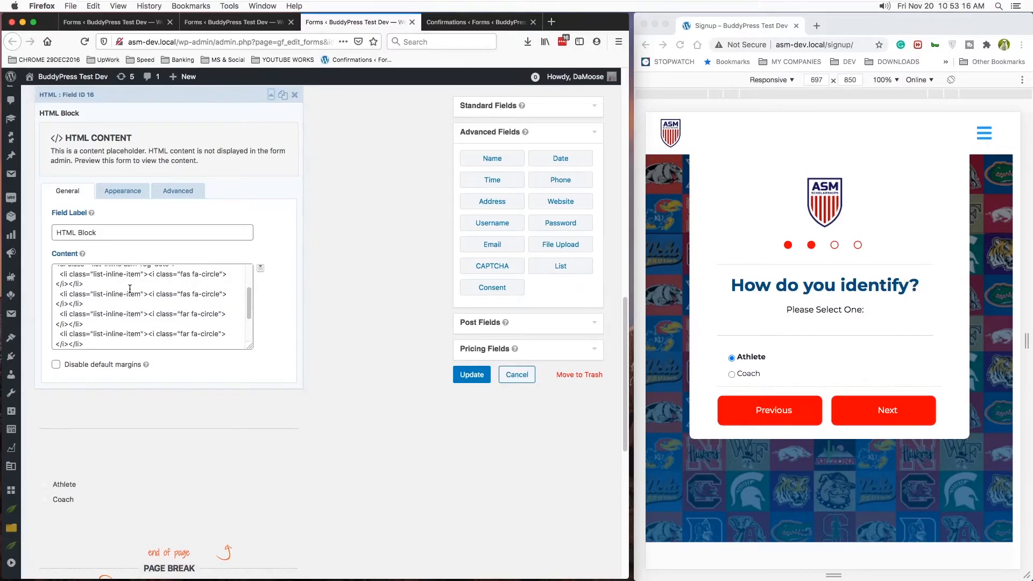
pyautogui.scroll(1, 130, 289)
pyautogui.scroll(-3, 130, 289)
pyautogui.scroll(-1, 130, 289)
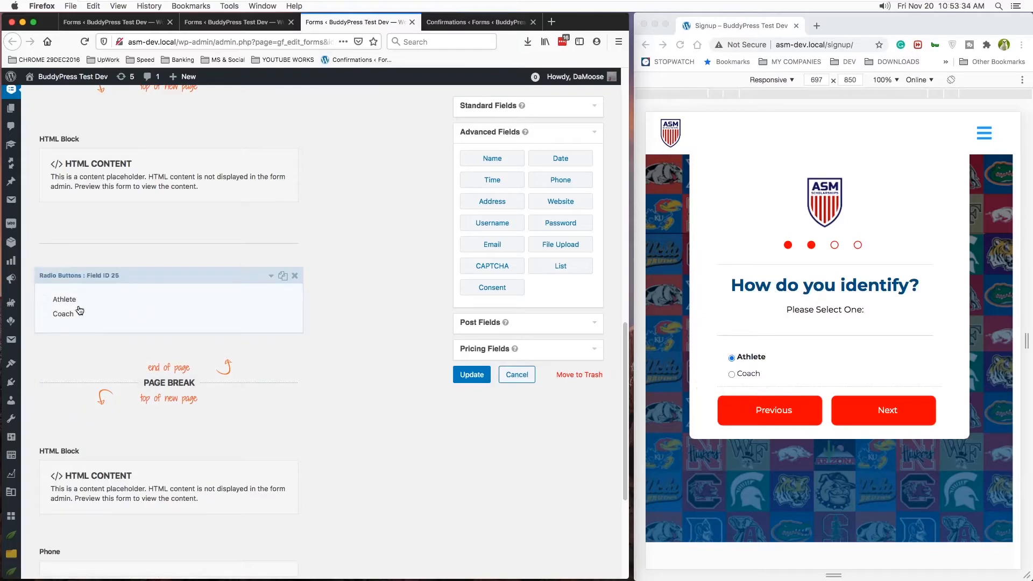
# - Review the General, Appearance and Advanced settings of the "How do you identify?" radio buttons field on the form's second page
pyautogui.click(162, 275)
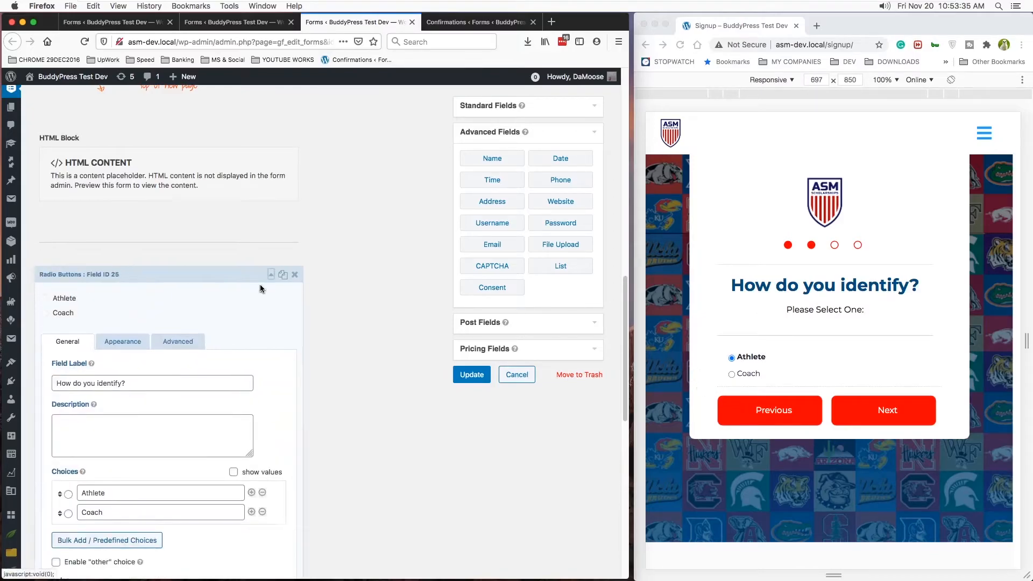
pyautogui.scroll(-5, 156, 269)
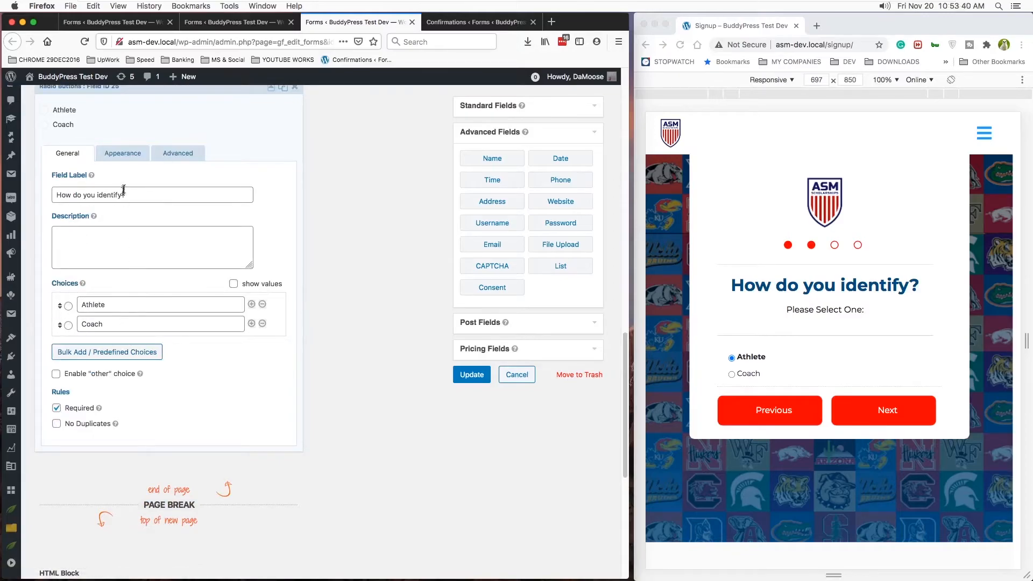
pyautogui.click(119, 153)
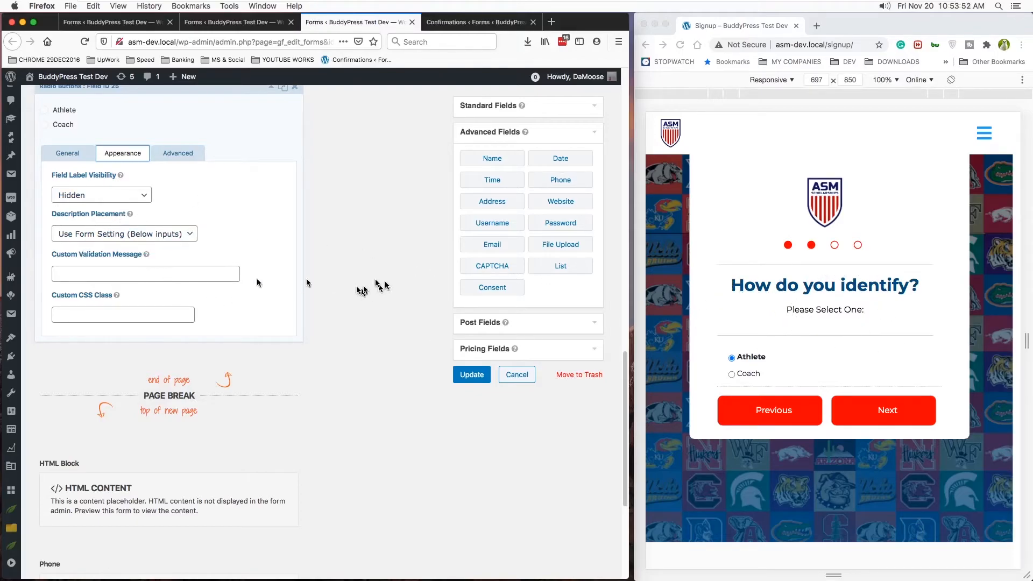
pyautogui.click(172, 154)
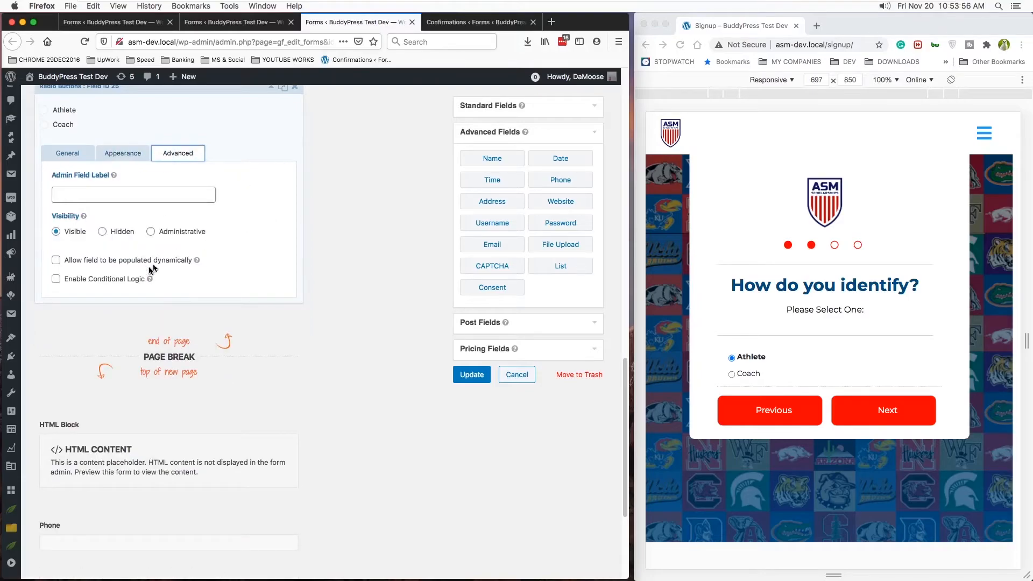
pyautogui.click(63, 156)
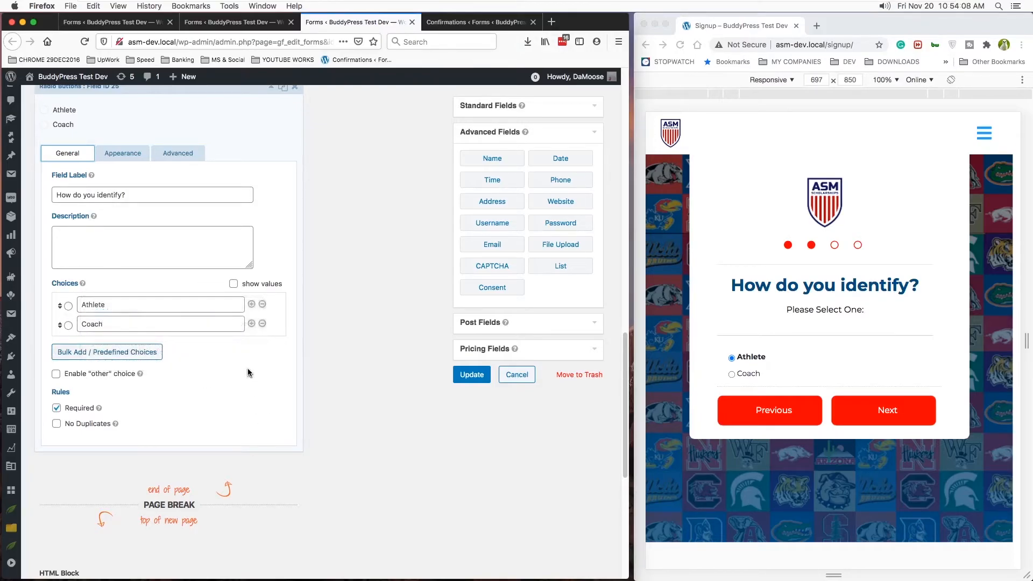
# - Open the Register form's coach confirmation and show the fields available for its conditional logic rule
pyautogui.click(465, 21)
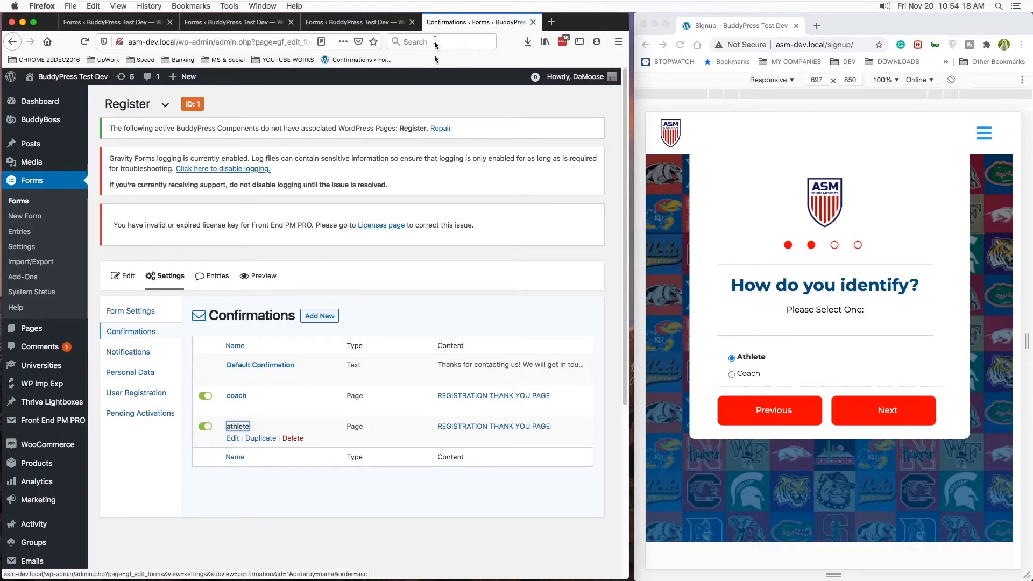
pyautogui.click(236, 397)
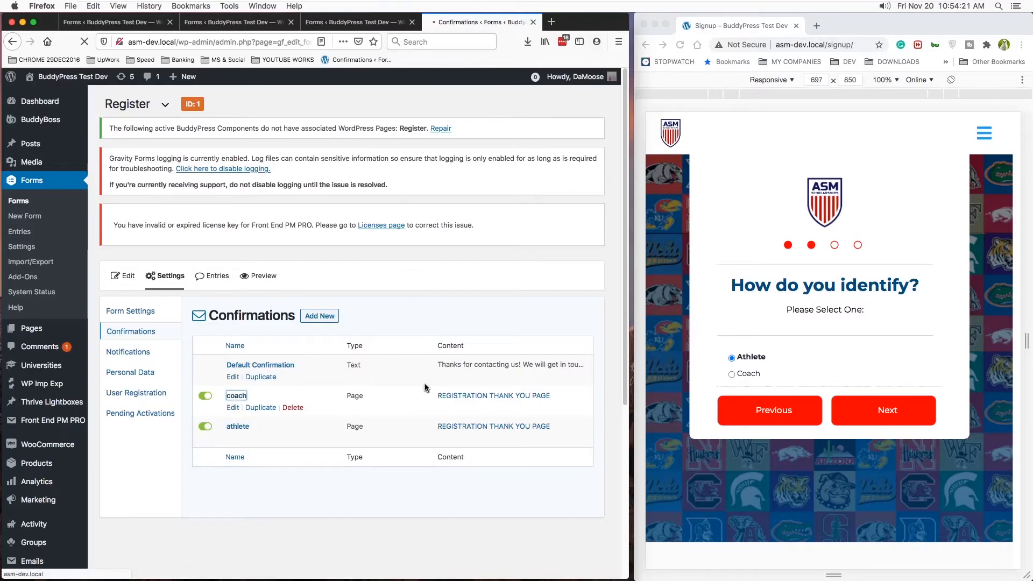
pyautogui.scroll(-2, 419, 387)
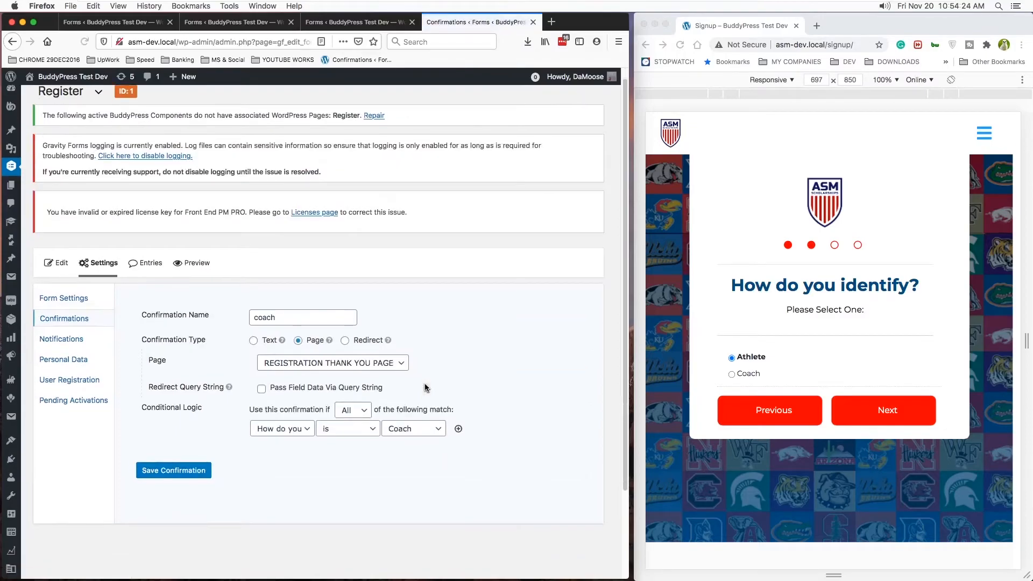
pyautogui.click(304, 397)
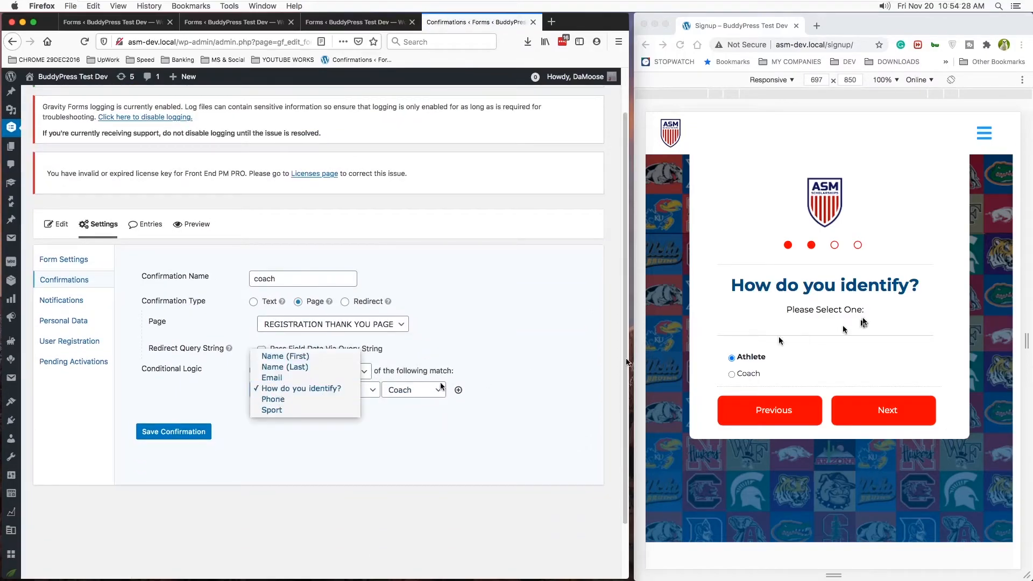
# - Compare the radio field's label and choices with the coach confirmation's conditional logic, leaving the radio field's settings closed
pyautogui.click(349, 22)
pyautogui.click(351, 24)
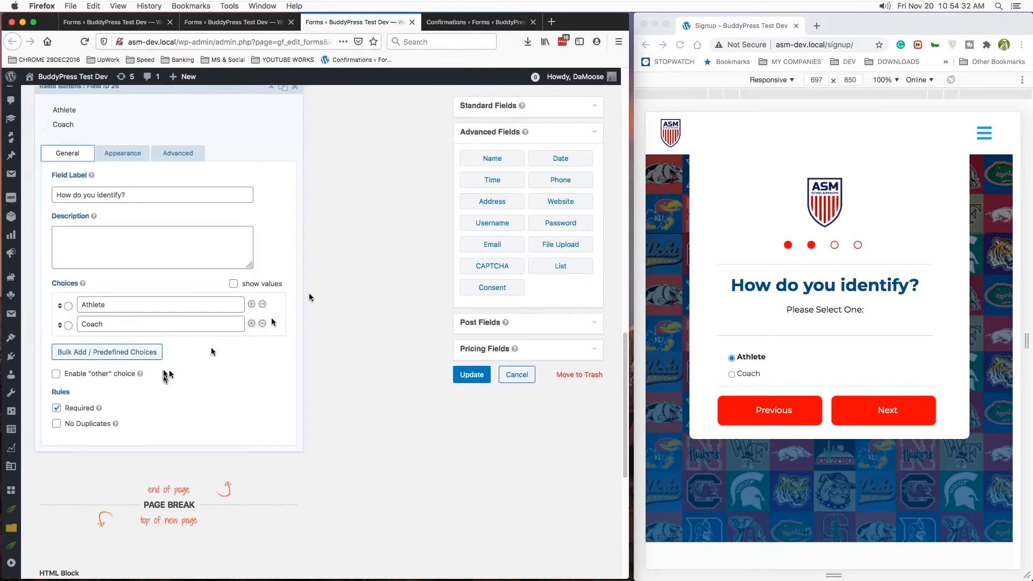
pyautogui.scroll(2, 153, 357)
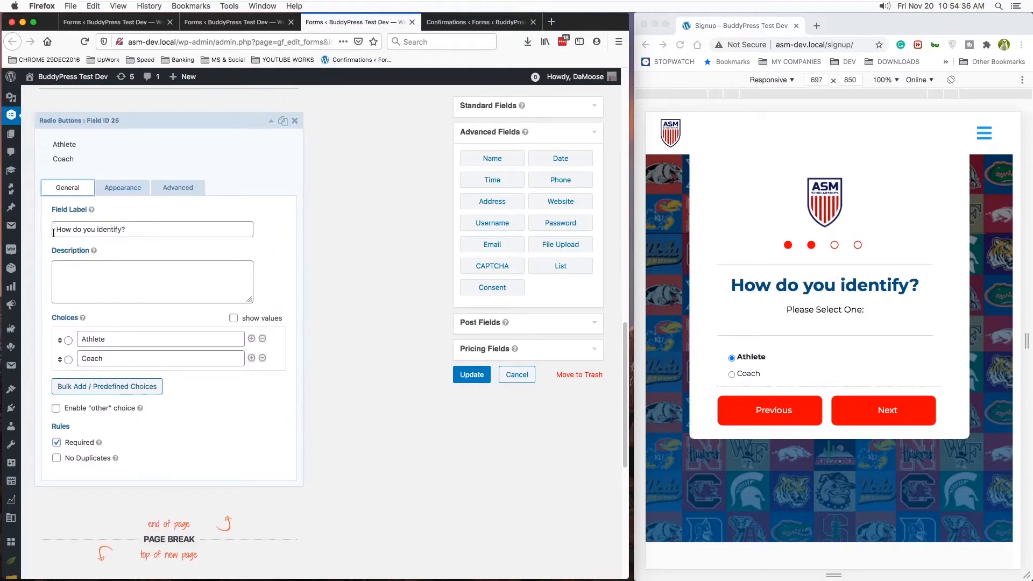
pyautogui.click(466, 23)
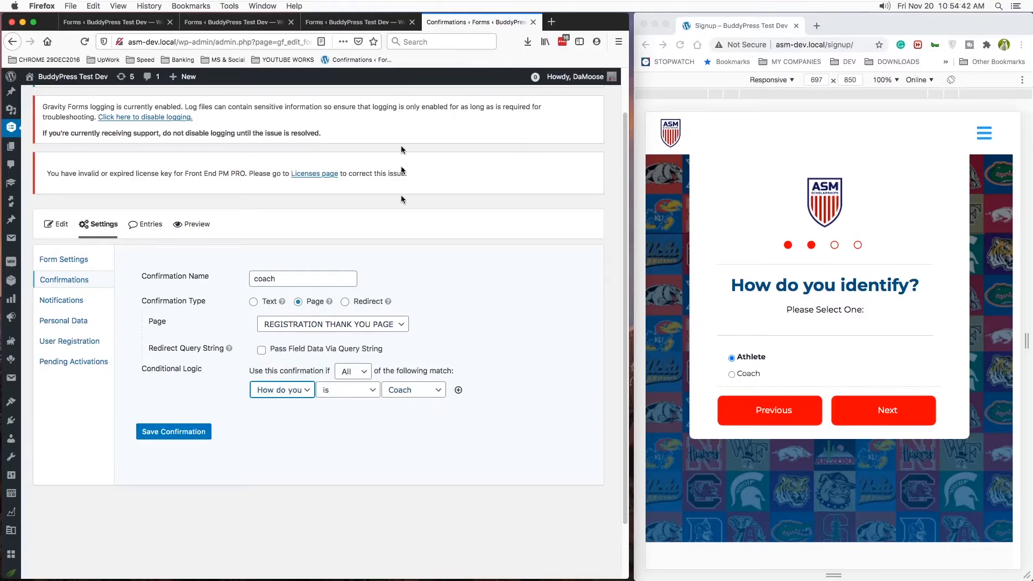
pyautogui.click(333, 24)
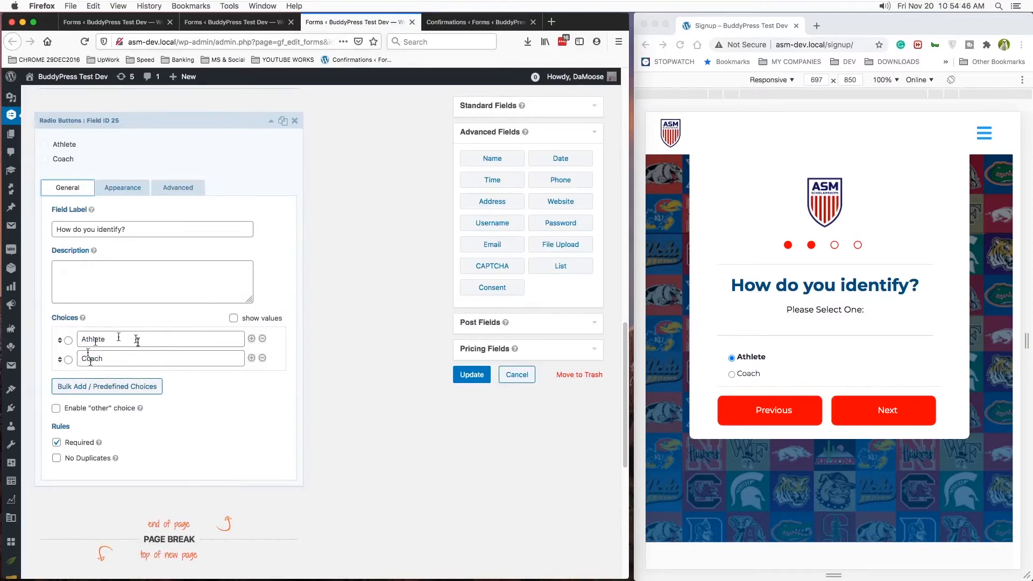
pyautogui.scroll(3, 169, 267)
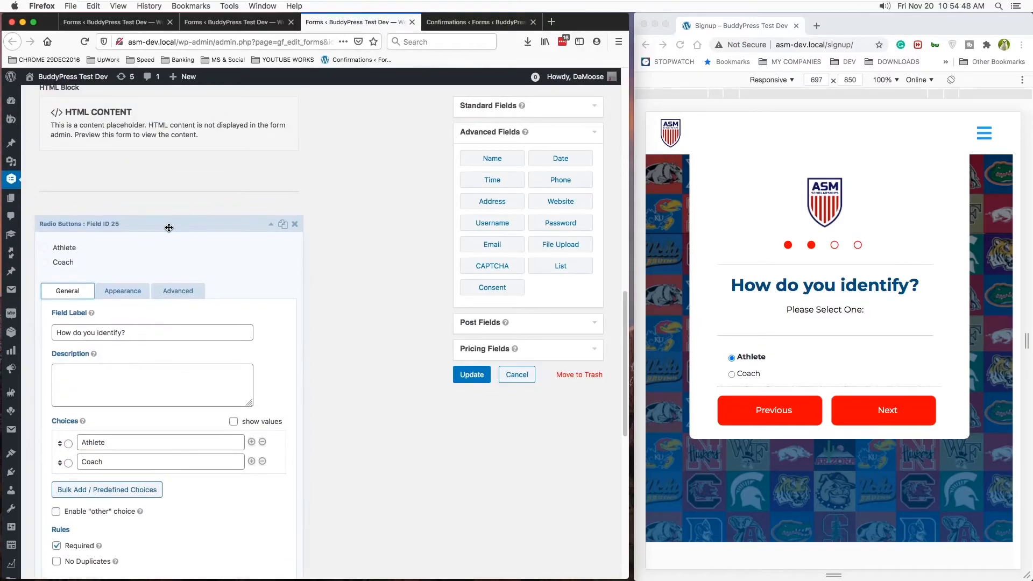
pyautogui.click(168, 228)
# - Advance the live signup form to the General Info page and examine the matching page's HTML block in the Register form
pyautogui.scroll(-1, 204, 284)
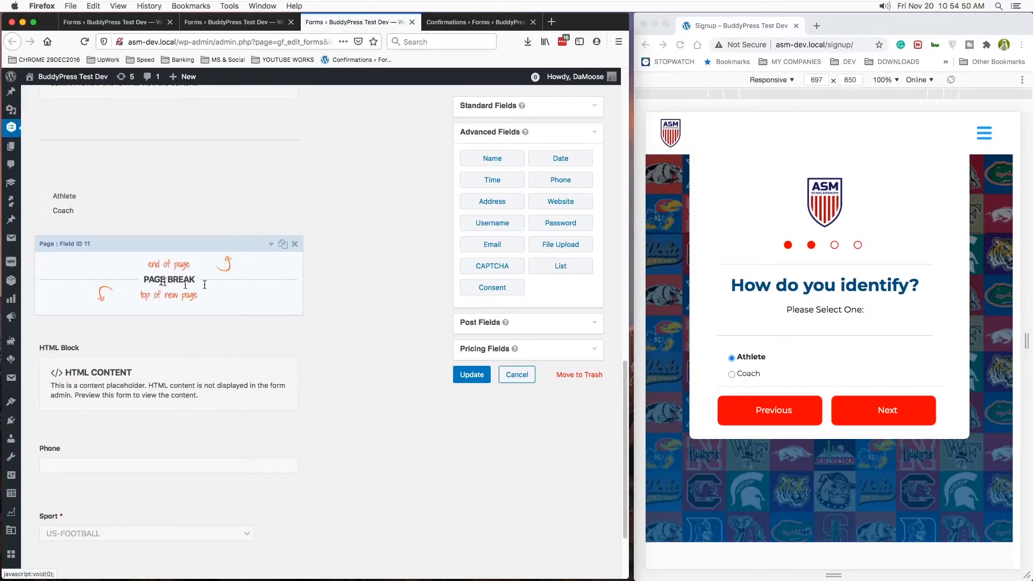
pyautogui.click(892, 410)
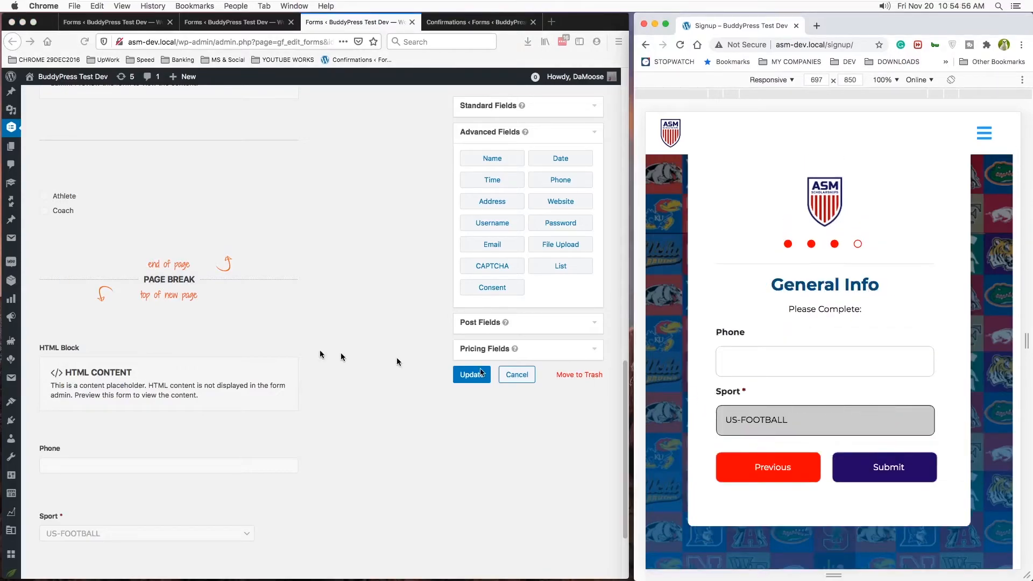
pyautogui.scroll(-2, 340, 355)
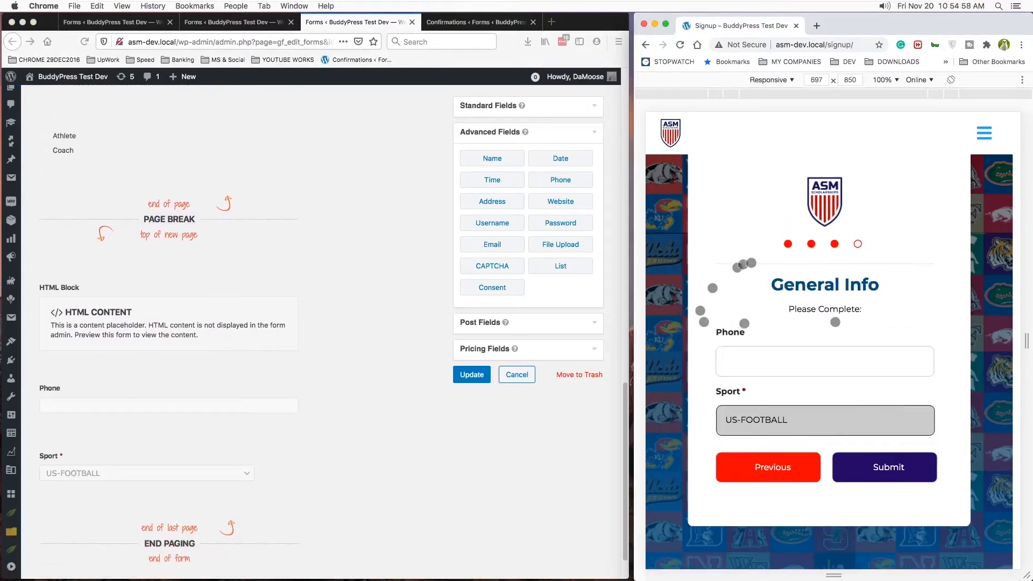
pyautogui.click(161, 330)
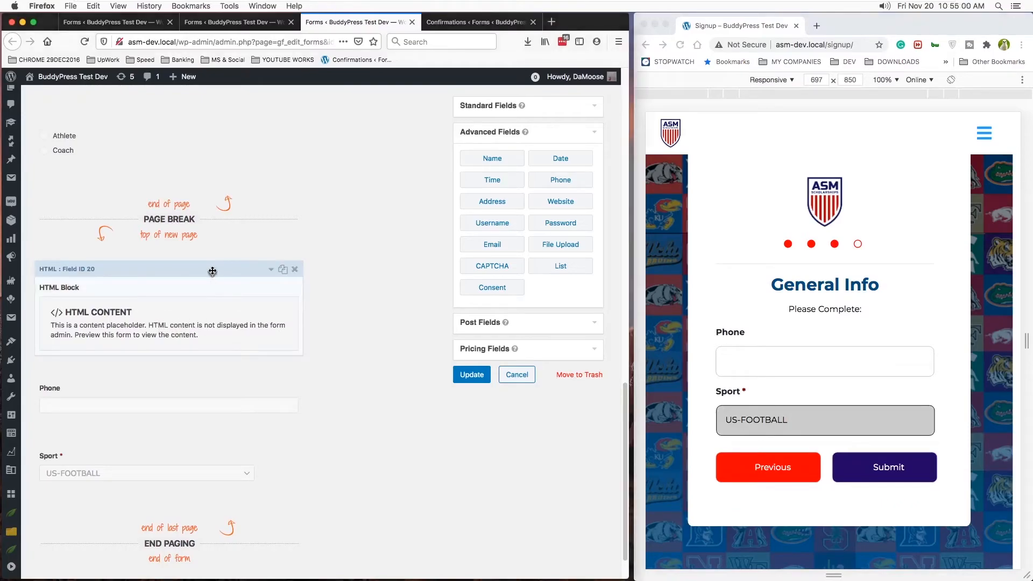
pyautogui.click(212, 271)
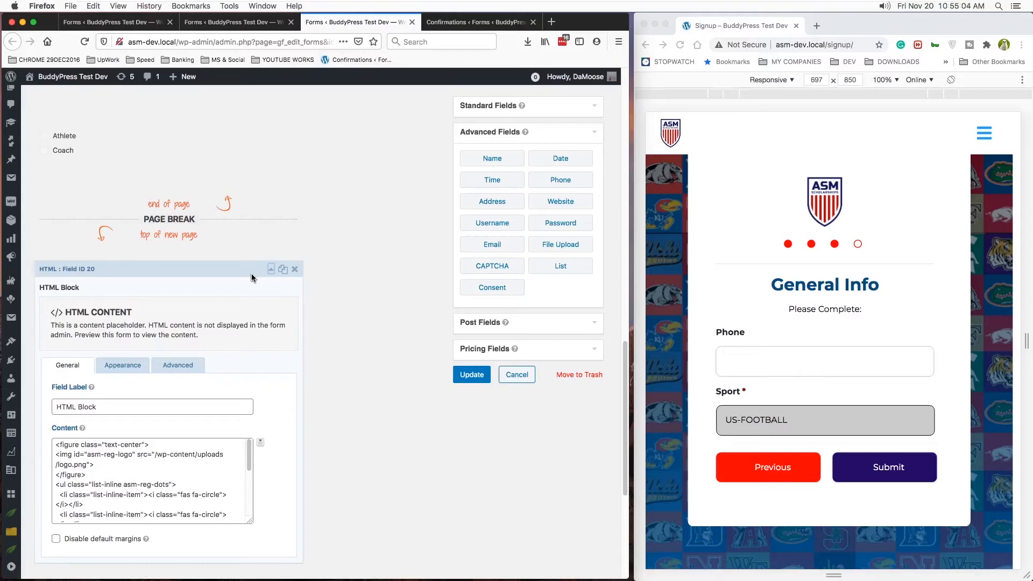
pyautogui.click(270, 268)
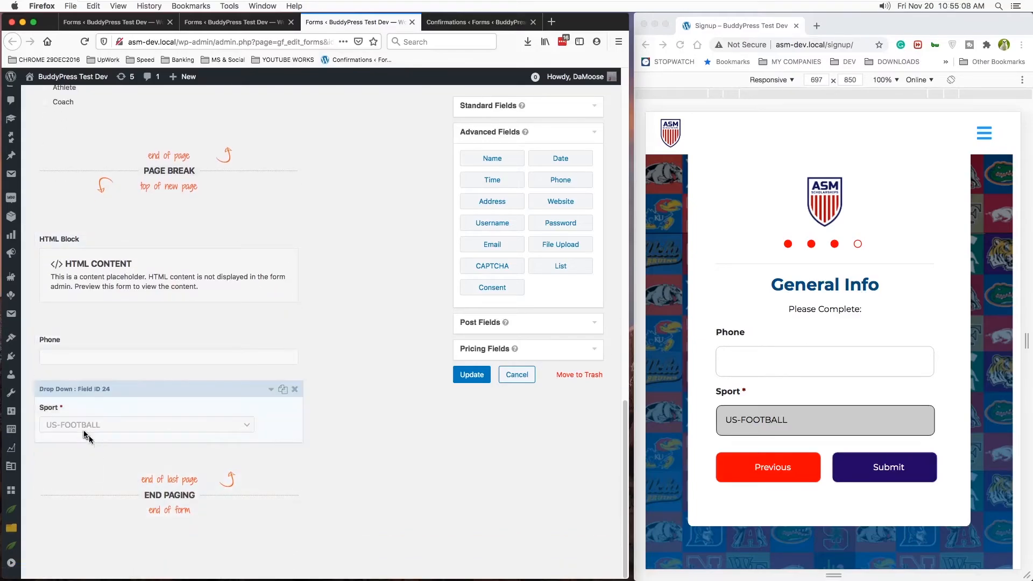
# - Examine the Sport drop-down field's label and its list of sport choices
pyautogui.click(226, 391)
pyautogui.scroll(-4, 45, 395)
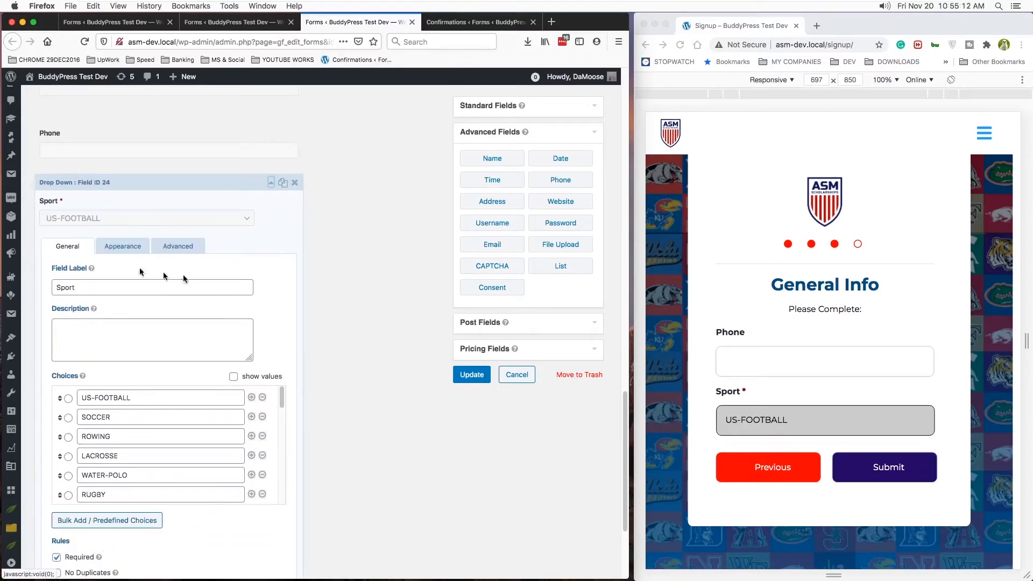
pyautogui.scroll(-2, 203, 472)
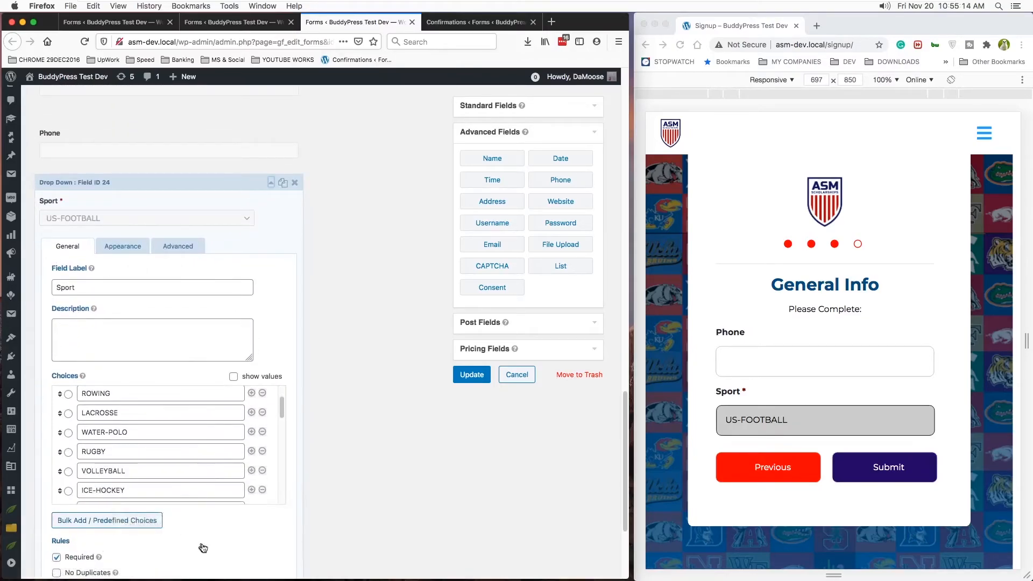
pyautogui.scroll(-2, 194, 537)
pyautogui.scroll(2, 192, 484)
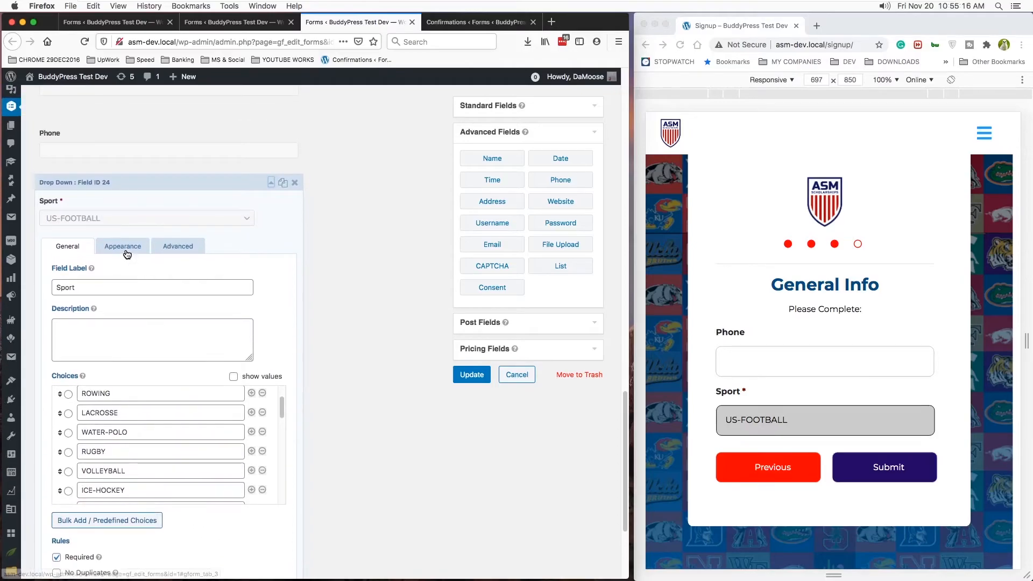
# - Review the Sport field's appearance settings and the options for its label visibility, leaving them as they are
pyautogui.click(126, 248)
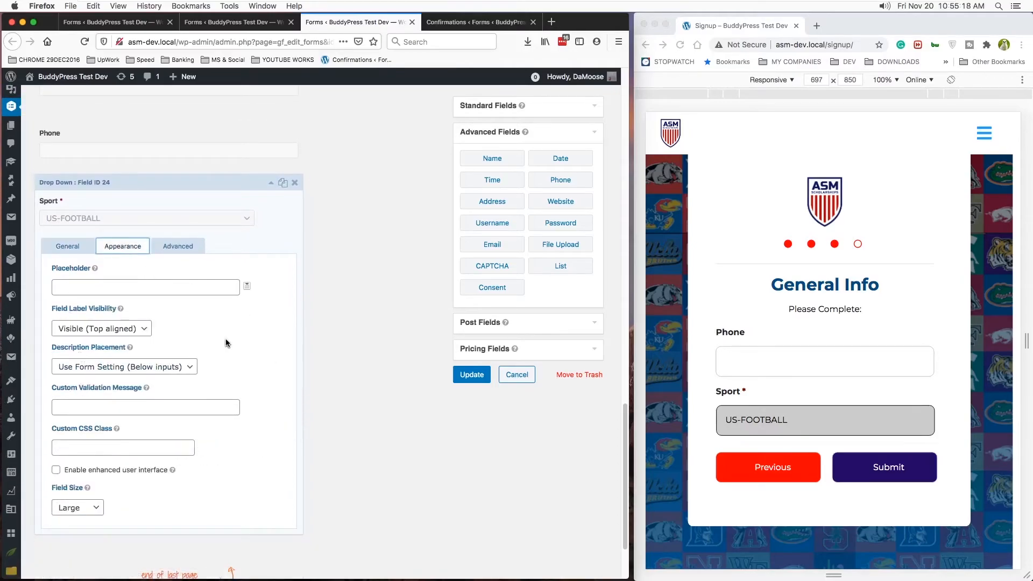
pyautogui.click(145, 329)
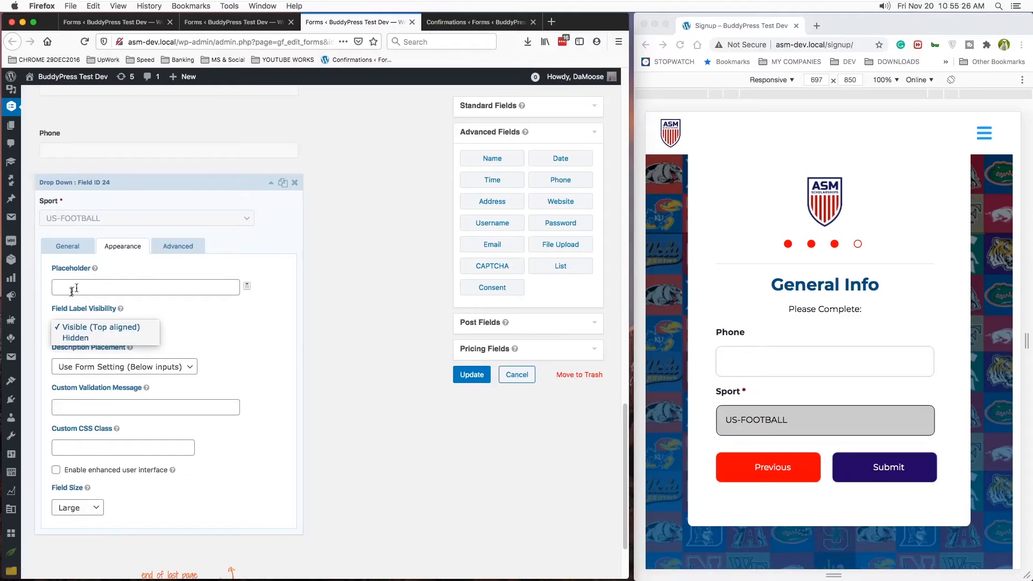
pyautogui.click(227, 327)
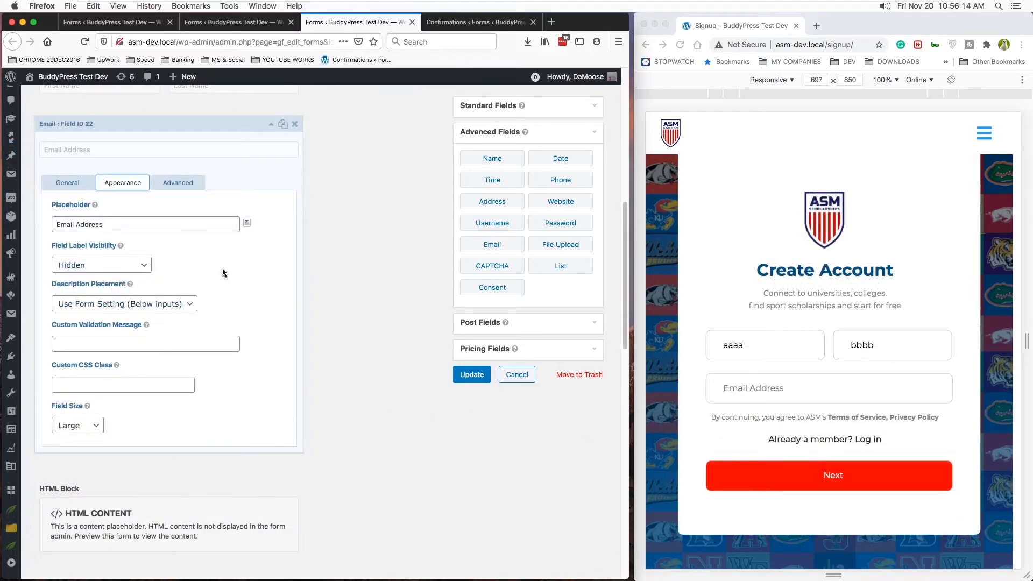
pyautogui.click(223, 272)
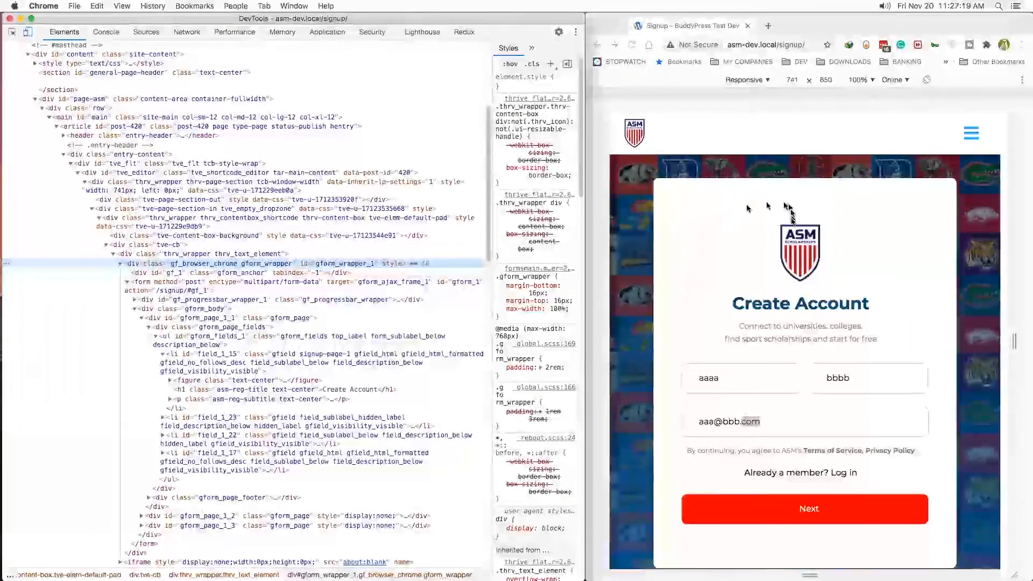
# - Inspect the signup form's first page in DevTools and select the gform_wrapper_1 container that encloses the form
pyautogui.rightClick(882, 224)
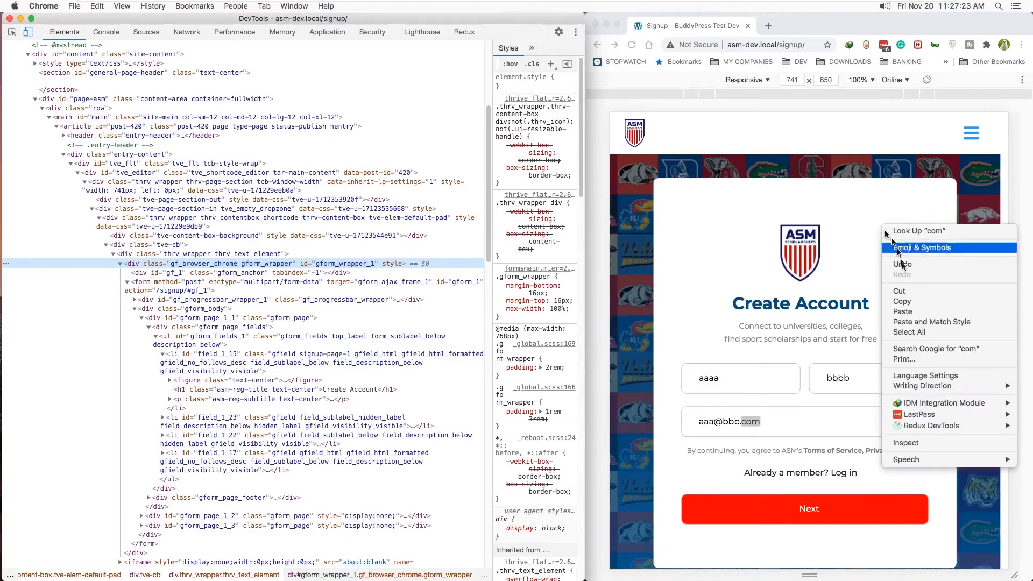
pyautogui.click(909, 443)
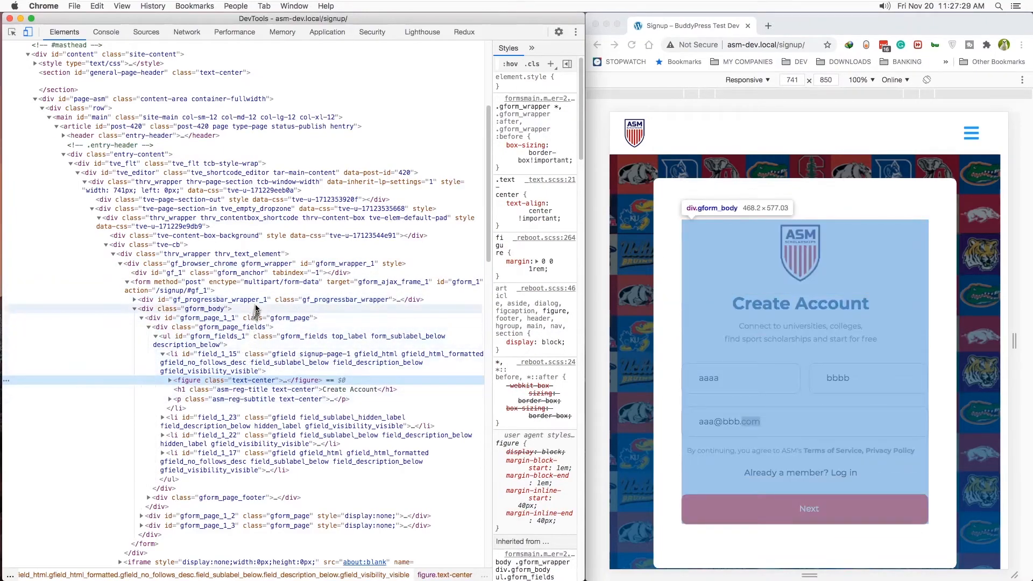
pyautogui.click(267, 263)
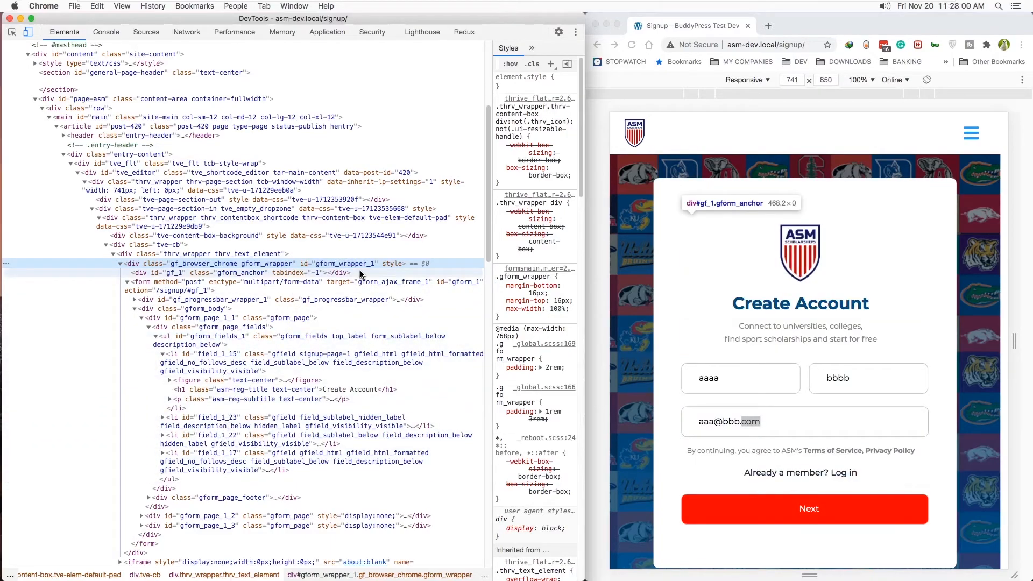
# - Switch to VS Code and match the #gform_wrapper_1 selector in _asm-globals.scss with the form wrapper's ID in DevTools
pyautogui.press('super+Tab')
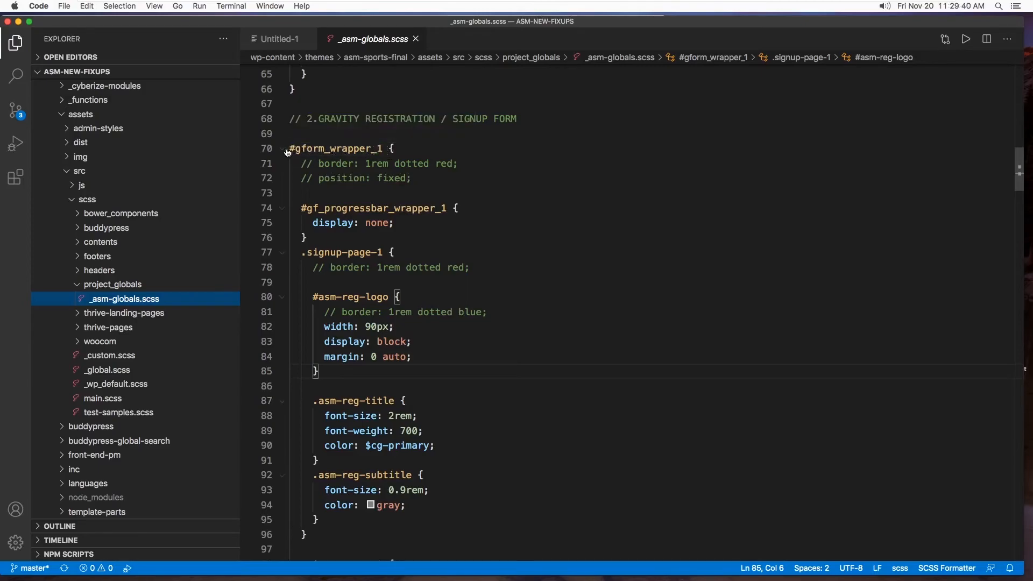
pyautogui.moveTo(368, 154)
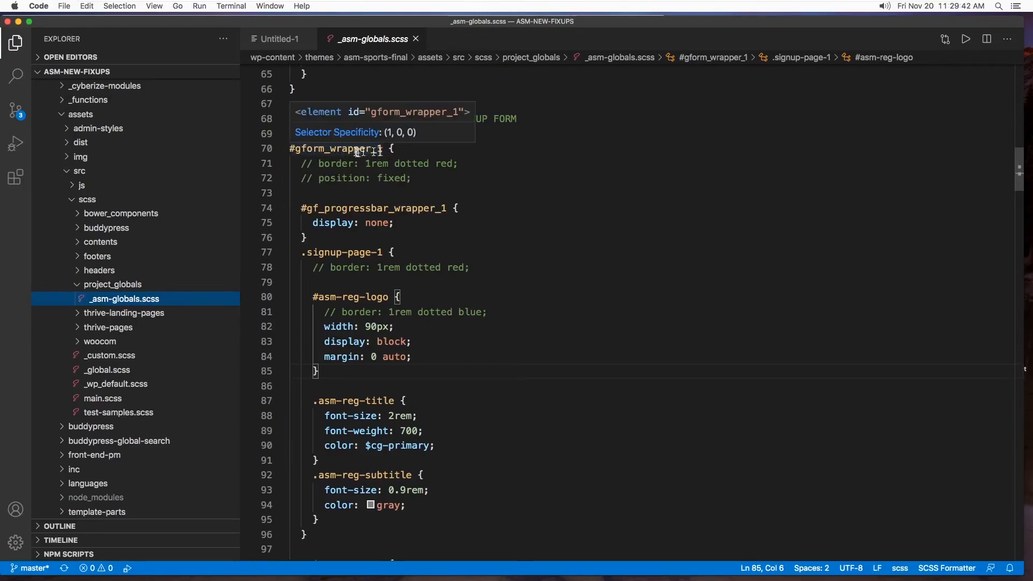
pyautogui.press('super+Tab')
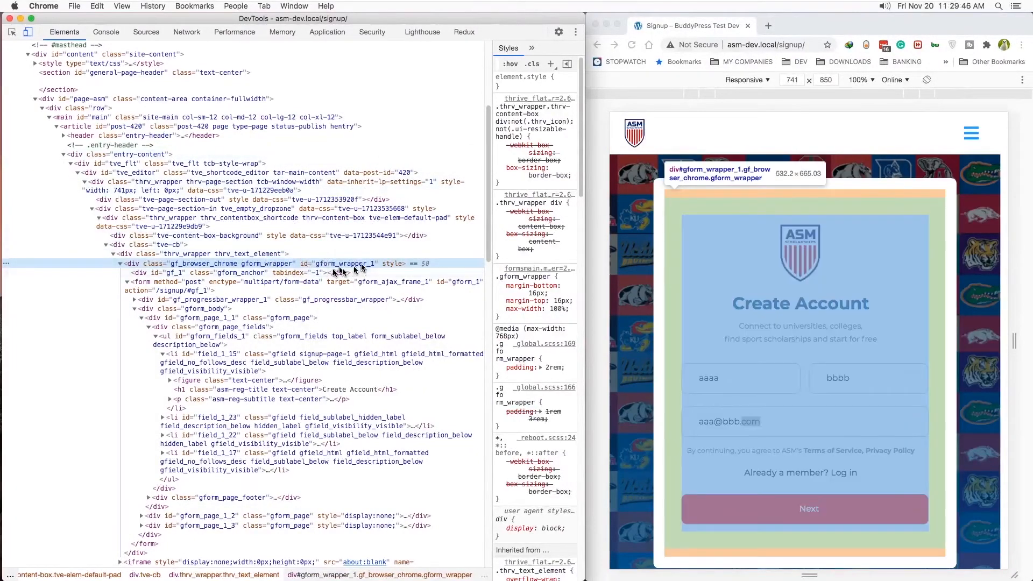
pyautogui.press('super+Tab')
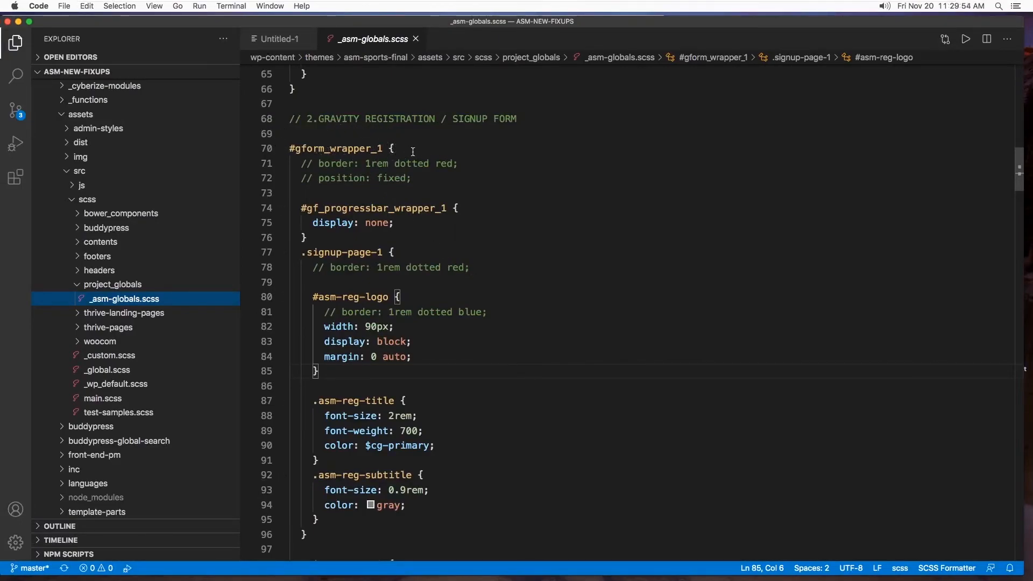
# - Examine the rules nested in #gform_wrapper_1 for the progress bar and the .signup-page-1 logo, title and subtitle
pyautogui.moveTo(308, 204)
pyautogui.moveTo(365, 222)
pyautogui.scroll(-2, 383, 242)
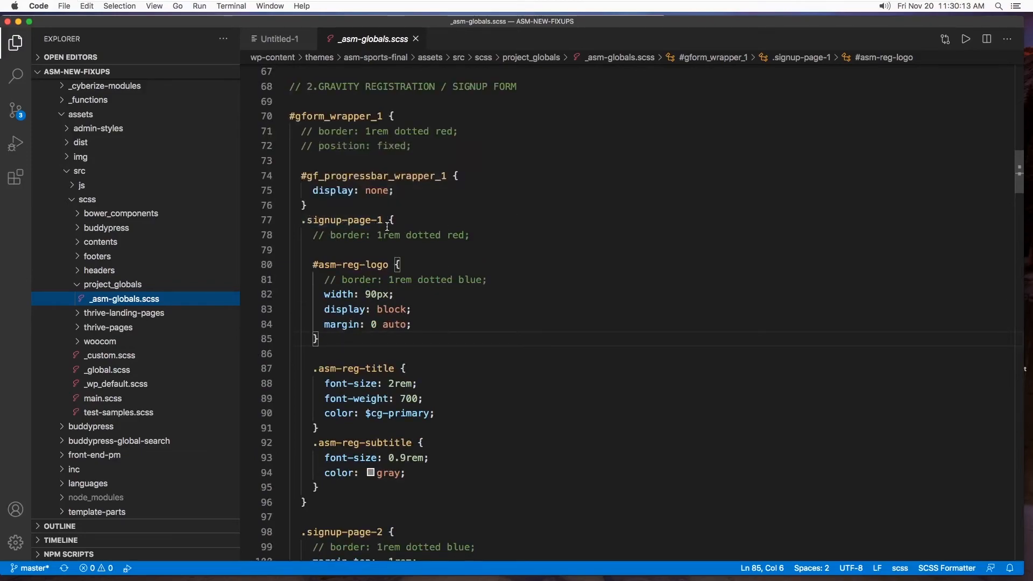
# - Switch to Chrome, inspect the Create Account block in DevTools and select its enclosing list item with the signup-page-1 class
pyautogui.hotkey('ctrl', 'Right')
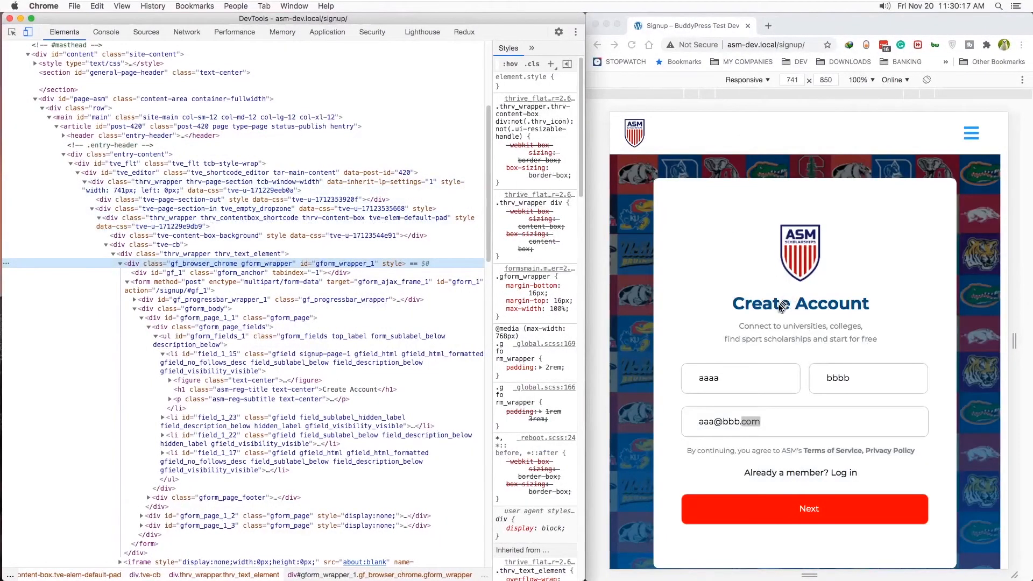
pyautogui.rightClick(791, 295)
pyautogui.click(796, 532)
pyautogui.click(329, 359)
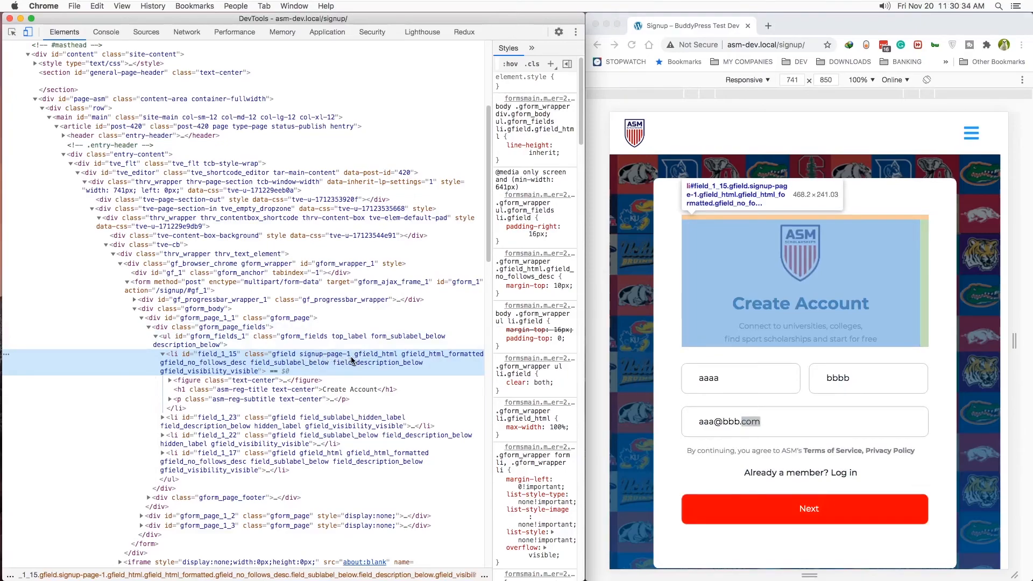
# - Switch to the form editor in Firefox and check the custom CSS class in the first HTML block's appearance settings
pyautogui.hotkey('ctrl', 'Right')
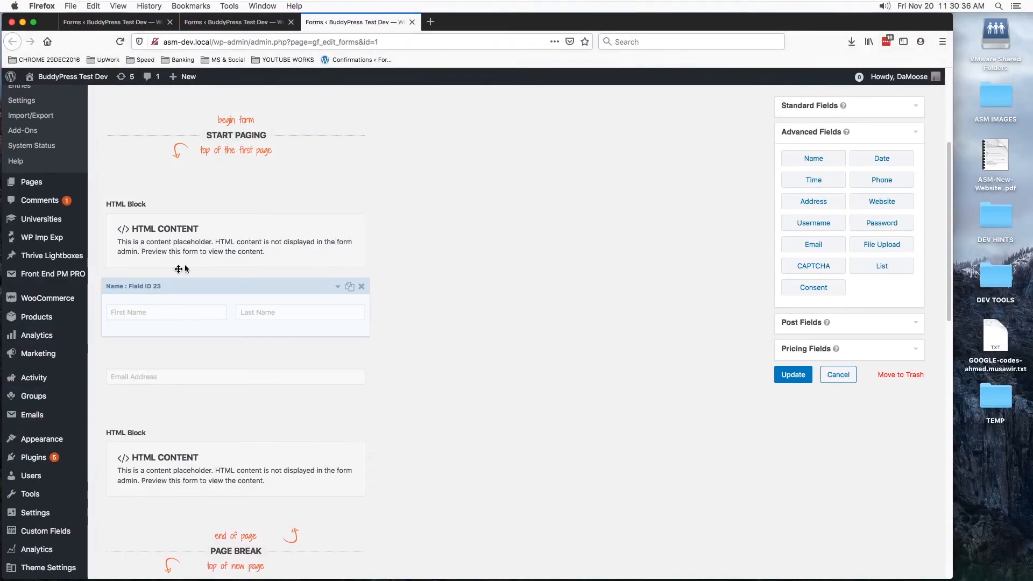
pyautogui.click(185, 202)
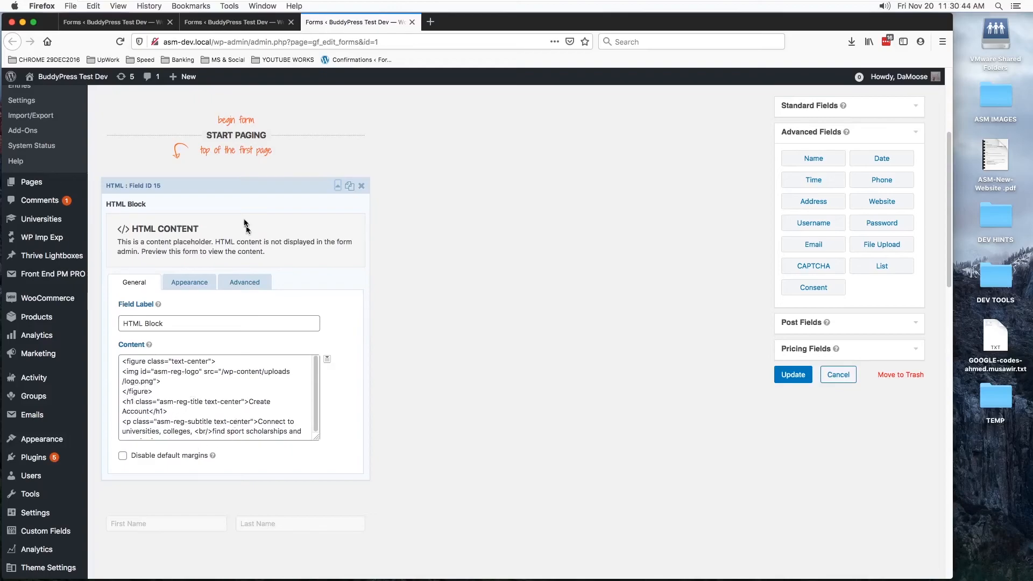
pyautogui.click(189, 284)
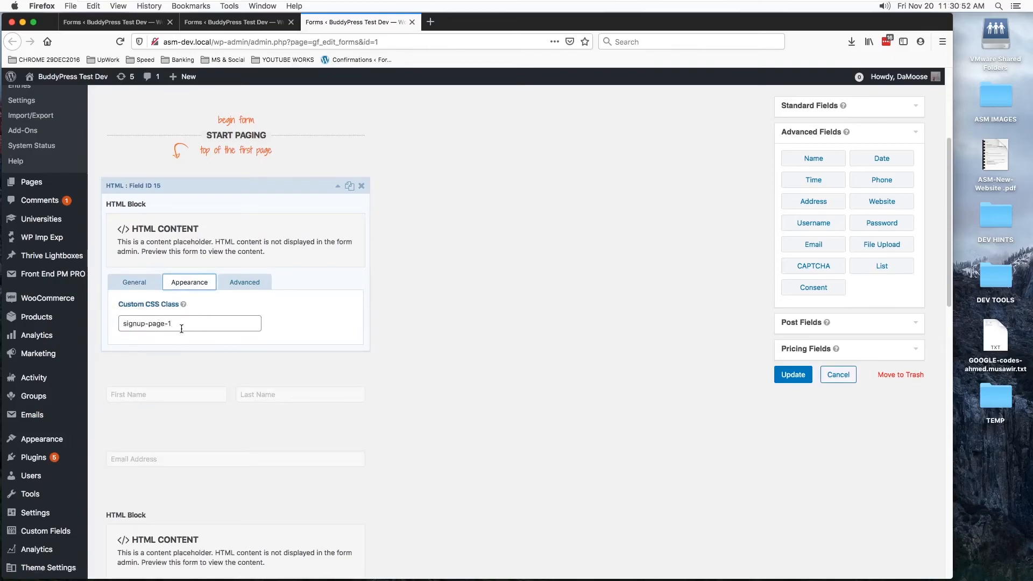
# - Return to VS Code, look through the signup page rules in _asm-globals.scss and show the terminal running gulp watch
pyautogui.press('super+Tab')
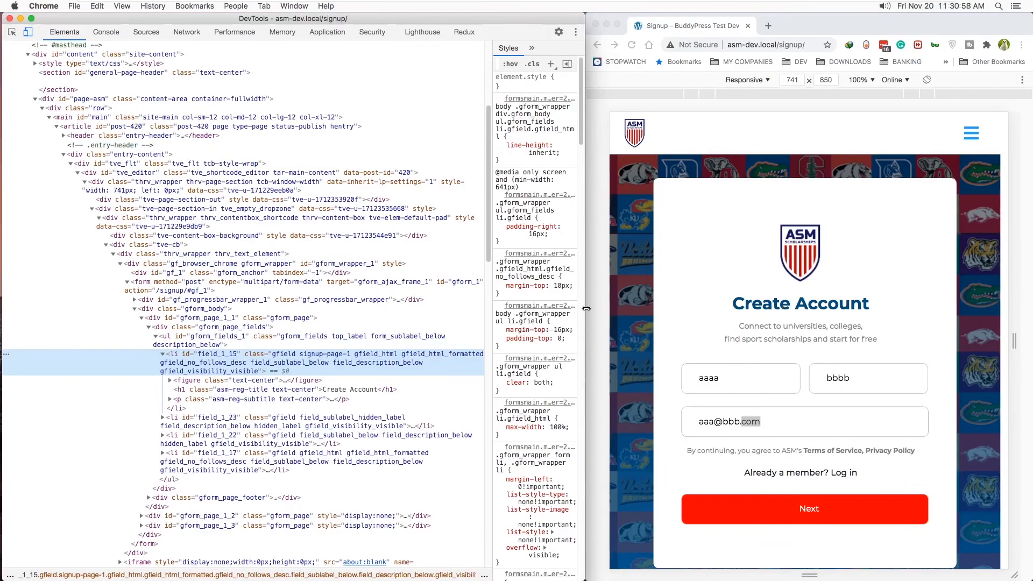
pyautogui.press('super+Tab')
pyautogui.scroll(-3, 388, 274)
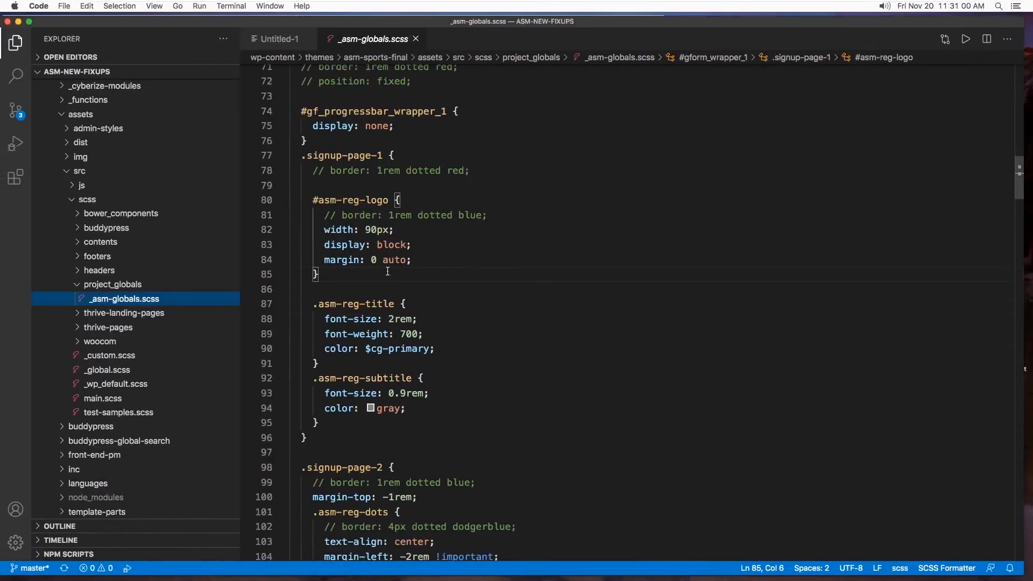
pyautogui.scroll(-10, 459, 260)
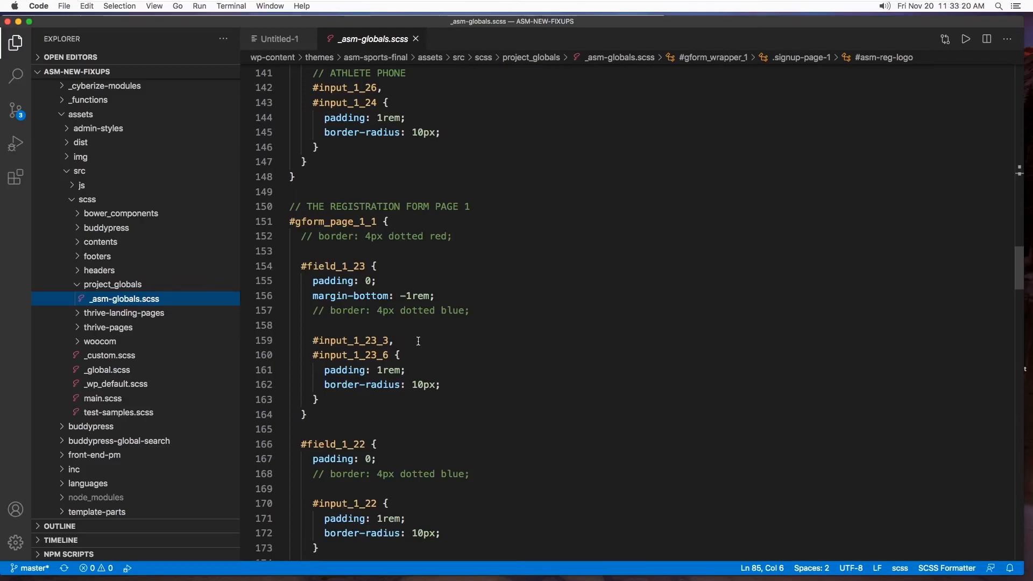
pyautogui.hotkey('ctrl', '`')
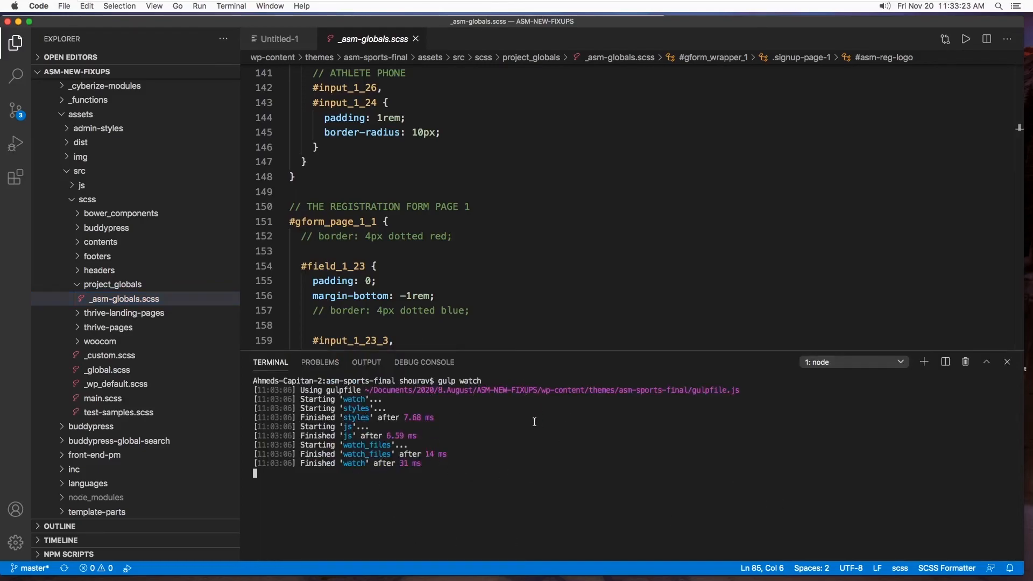
# - Review the signup form's General Info page in Chrome, and return to the Register form editor in Firefox
pyautogui.press('super+Tab')
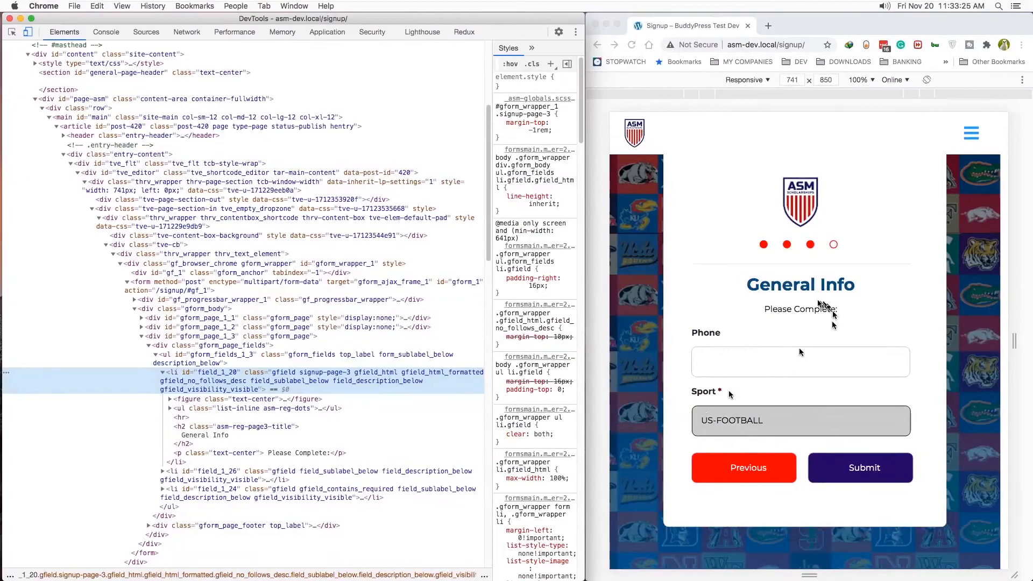
pyautogui.click(702, 285)
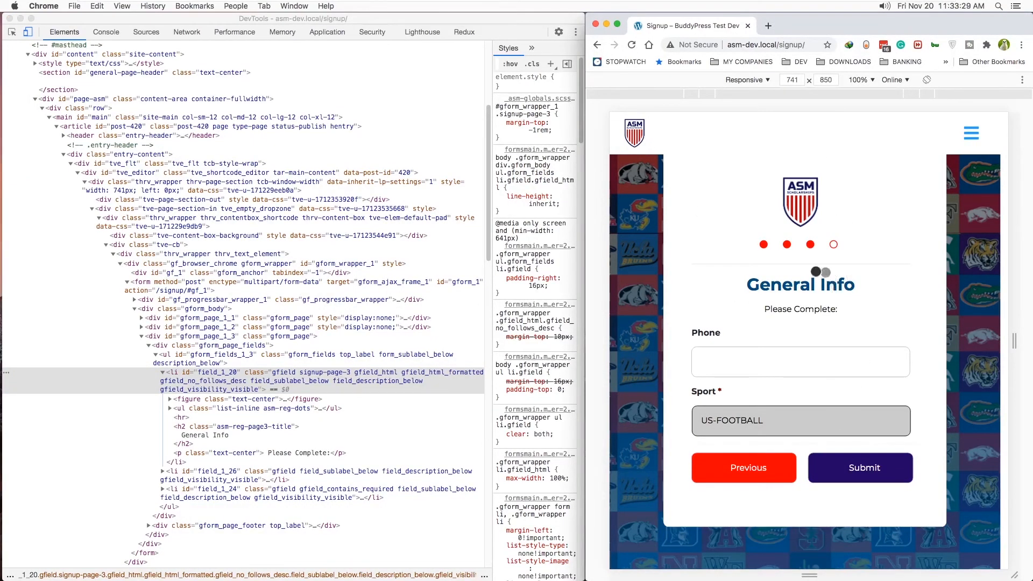
pyautogui.press('super+Tab')
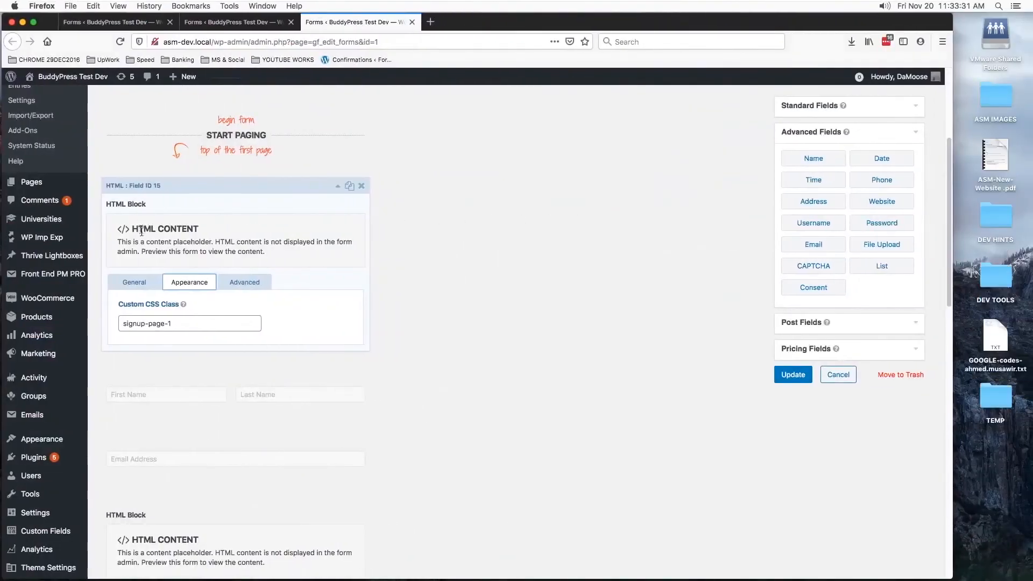
pyautogui.scroll(-10, 273, 330)
pyautogui.scroll(12, 303, 412)
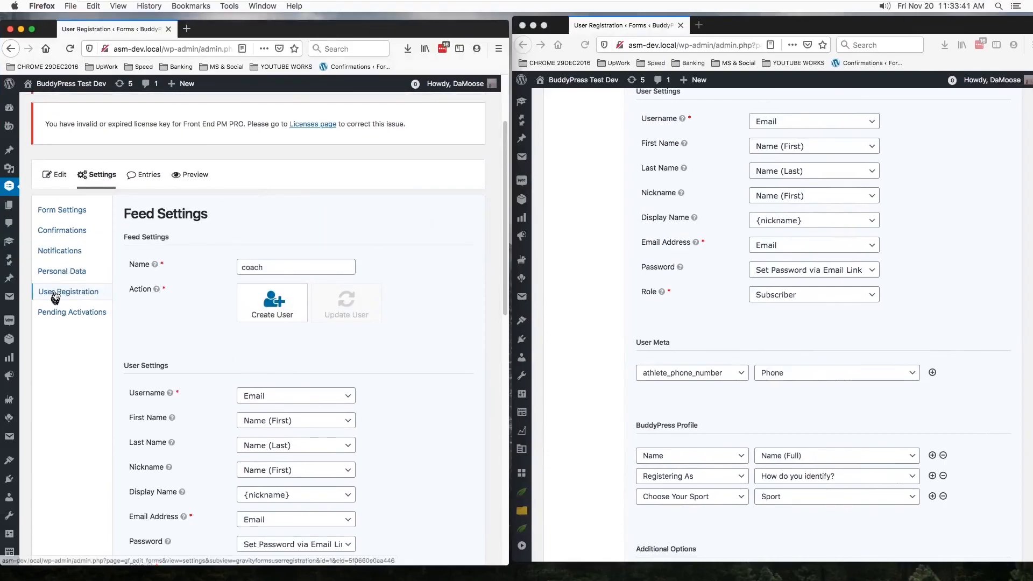
# - Show the Register form's User Registration feeds and review the athlete feed's settings through to its registration condition
pyautogui.click(55, 293)
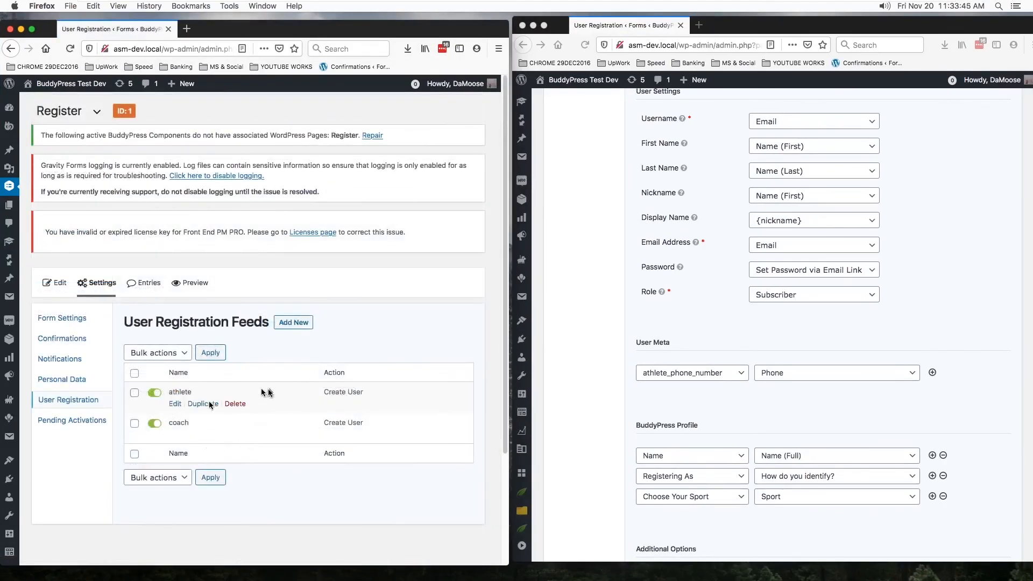
pyautogui.scroll(3, 804, 371)
pyautogui.scroll(1, 709, 155)
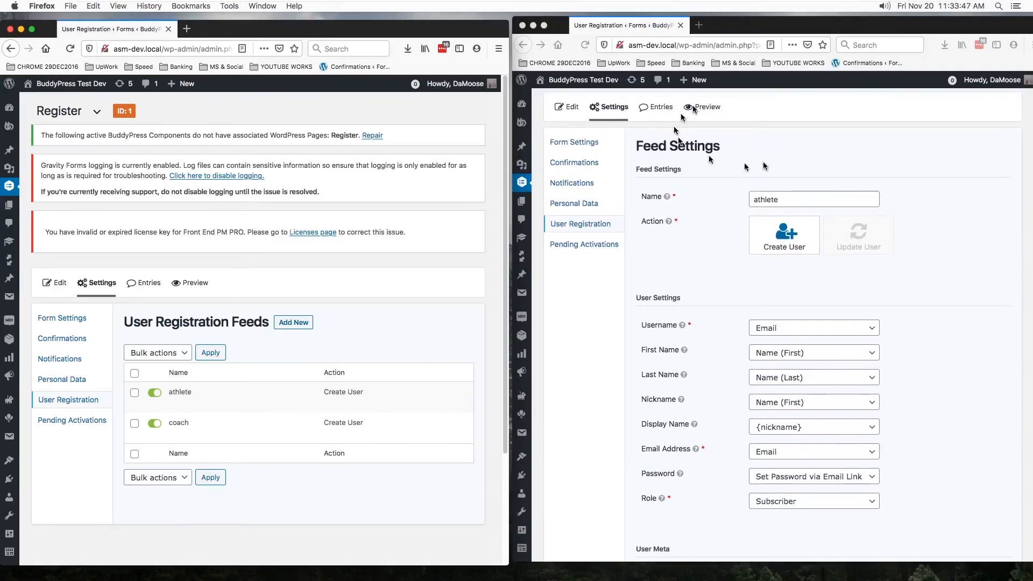
pyautogui.scroll(-6, 800, 269)
pyautogui.scroll(-3, 811, 386)
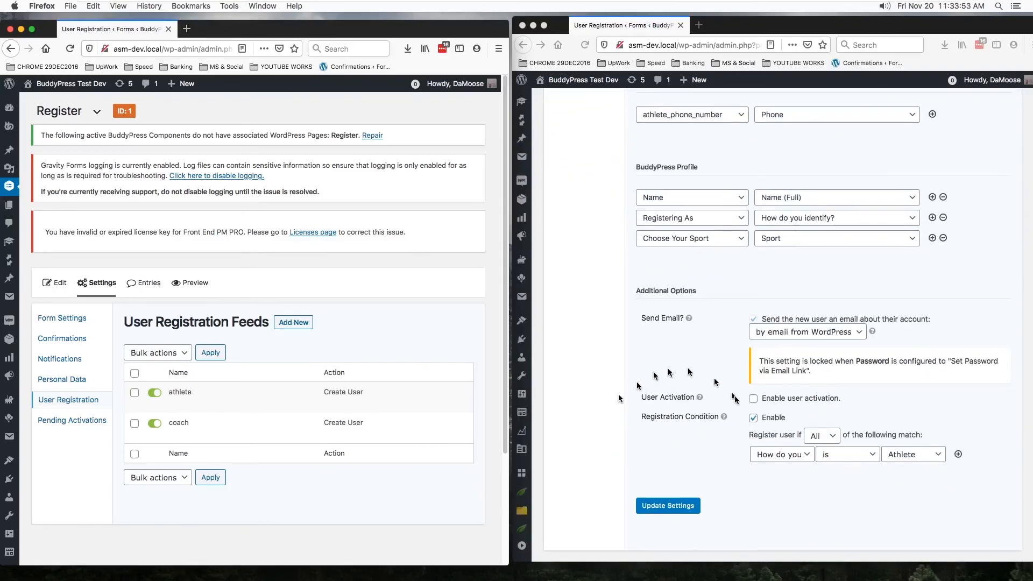
# - Check which form fields the athlete feed's registration condition can use, leaving "How do you identify?" selected
pyautogui.click(810, 458)
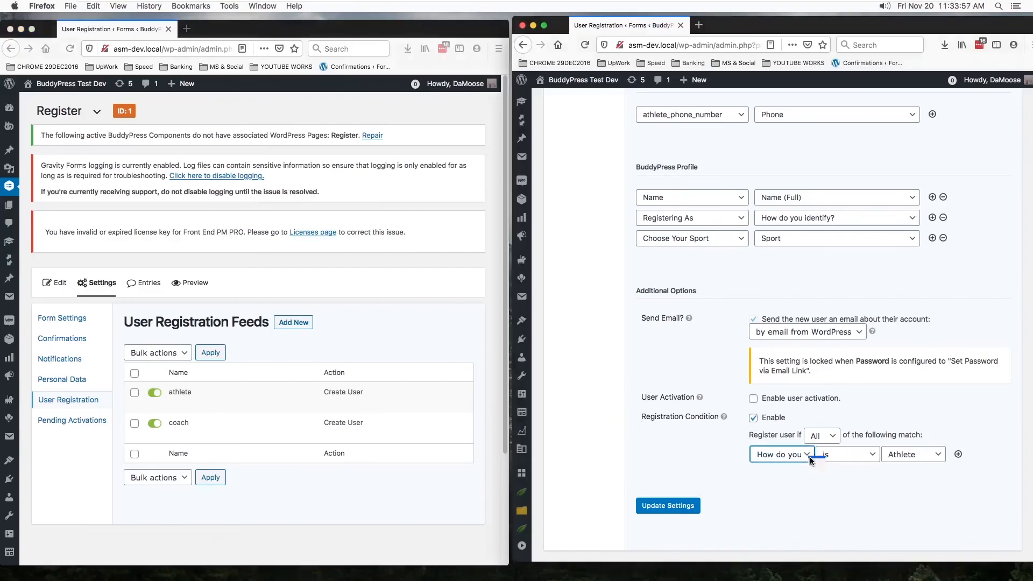
pyautogui.click(810, 459)
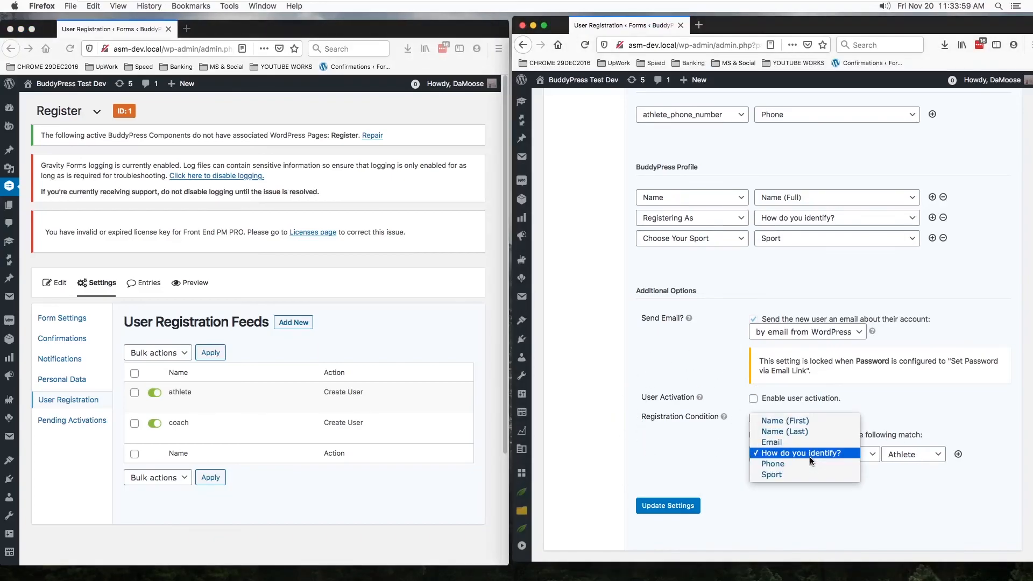
pyautogui.click(714, 463)
# - Review the athlete feed's user settings, role, user meta and BuddyPress profile mappings
pyautogui.scroll(4, 714, 462)
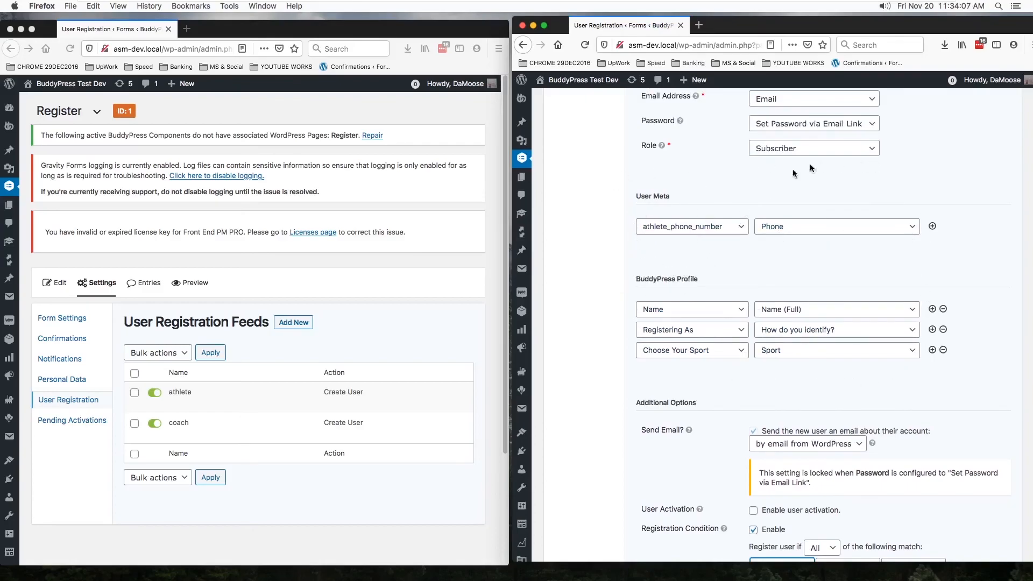
pyautogui.scroll(10, 834, 233)
pyautogui.scroll(-2, 913, 255)
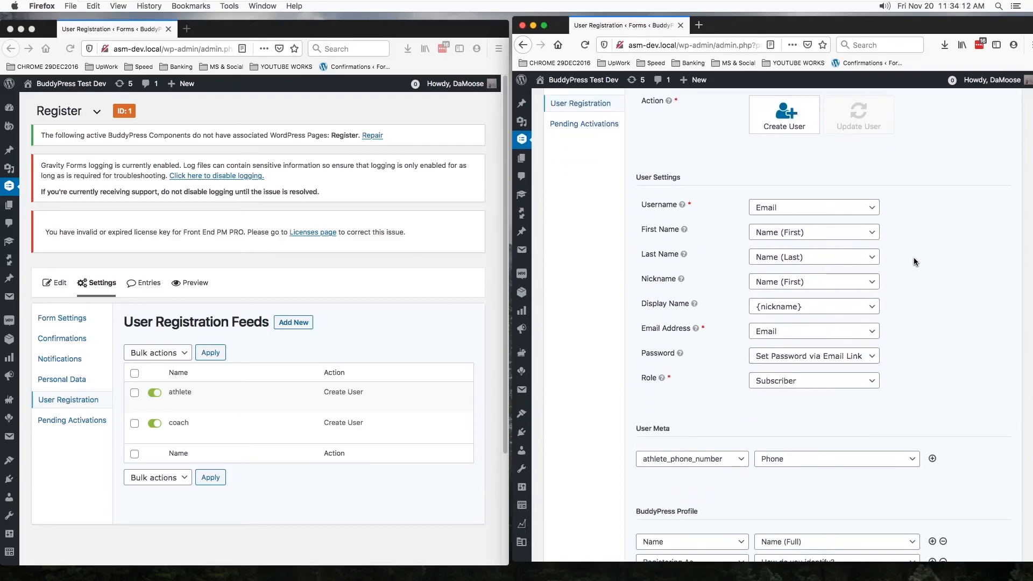